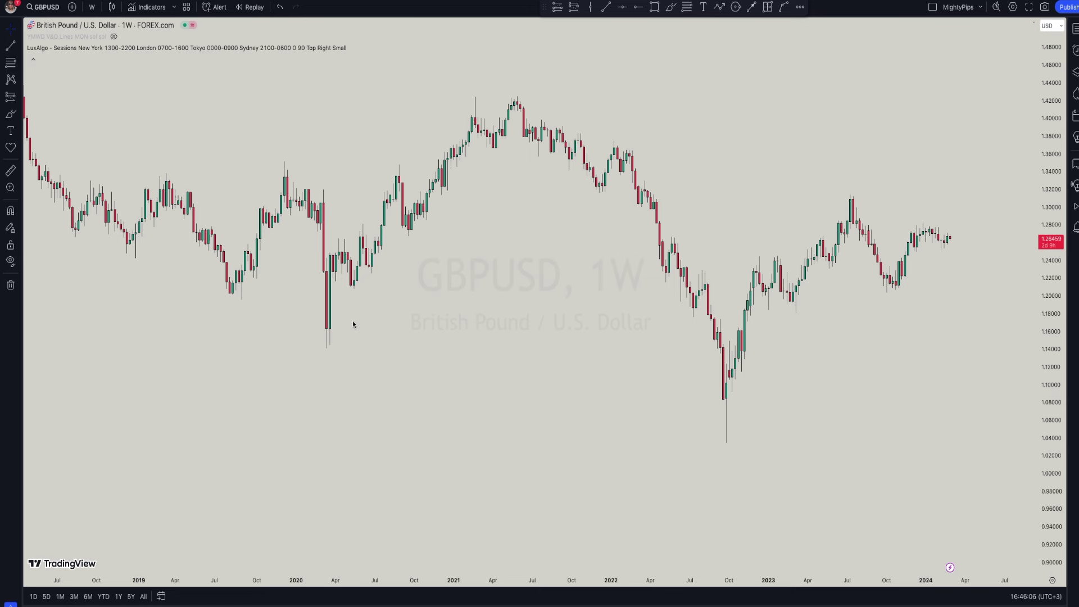
Examine the weekly GBPUSD price action from 2018 to early 2024
scroll(352, 326, down, 2)
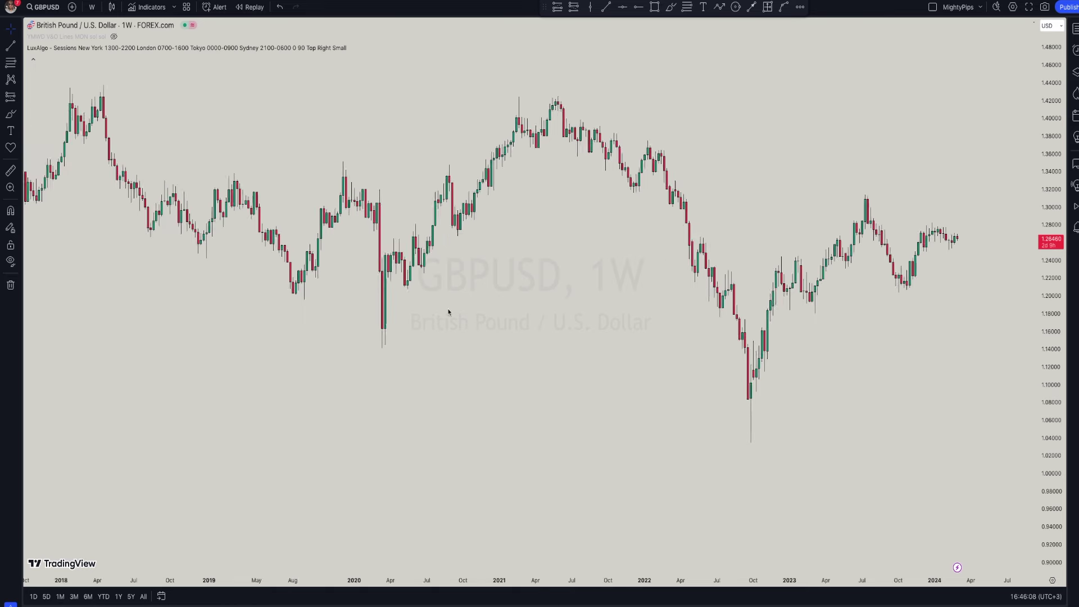
scroll(488, 298, up, 1)
scroll(429, 377, up, 2)
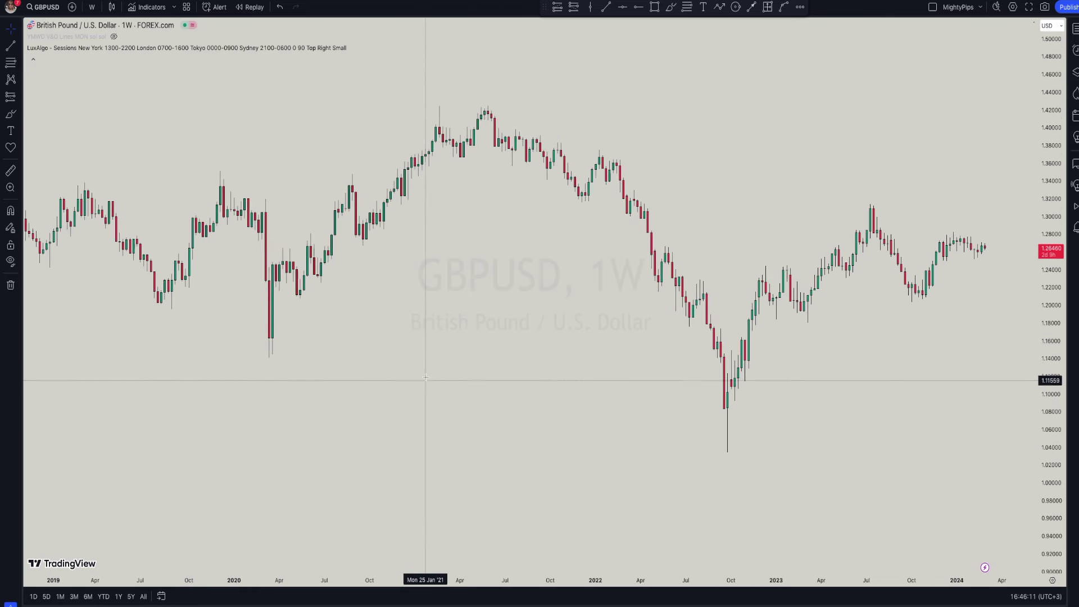
scroll(426, 378, down, 2)
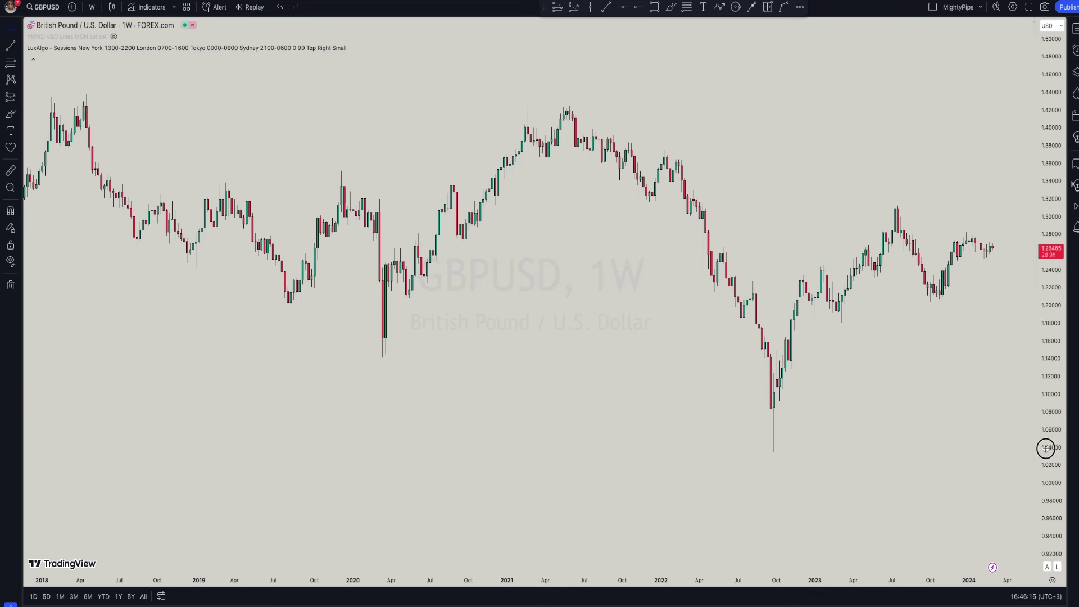
scroll(893, 431, up, 2)
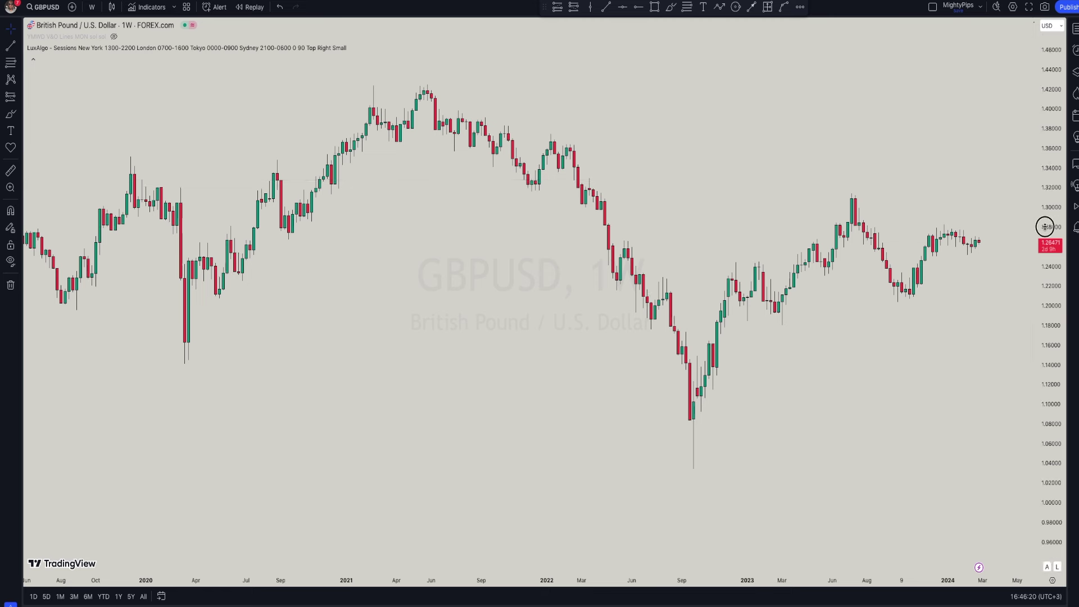
drag(1045, 227, 1045, 247)
scroll(843, 366, down, 2)
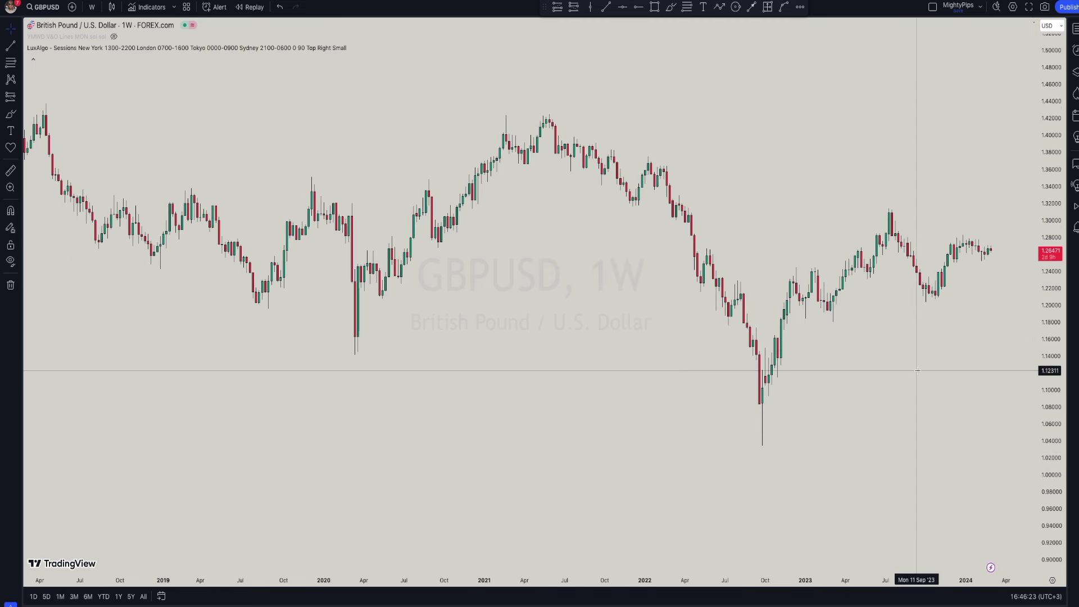
scroll(917, 370, up, 3)
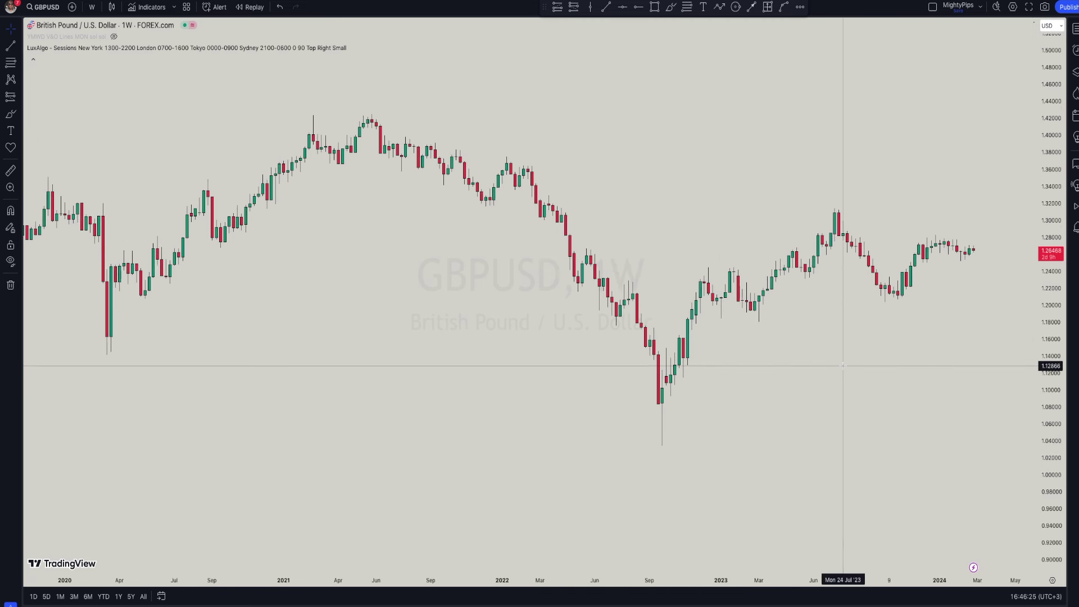
drag(846, 390, 693, 383)
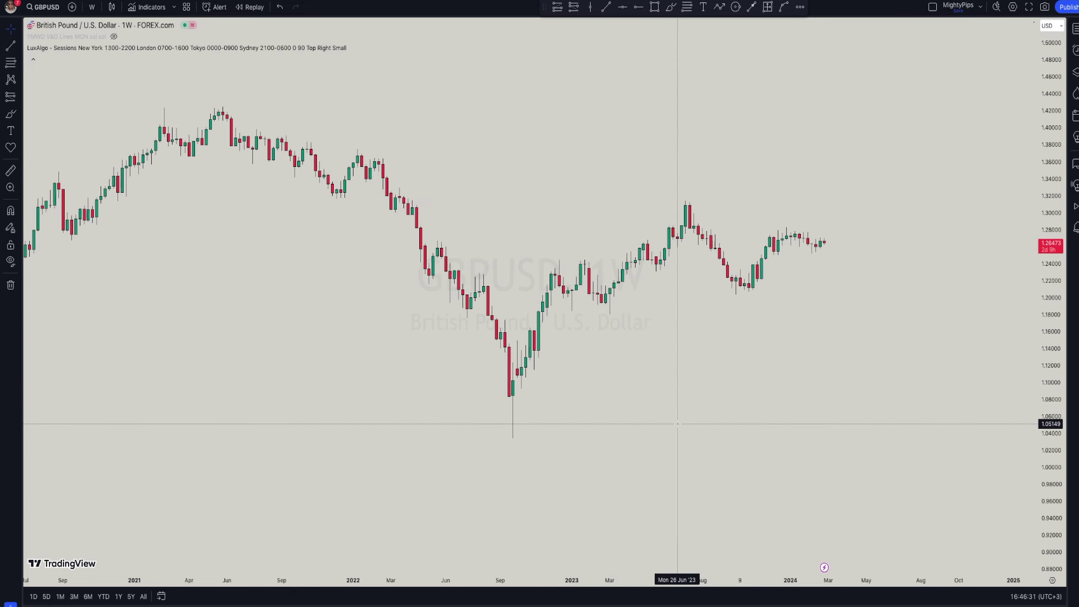
scroll(677, 424, down, 2)
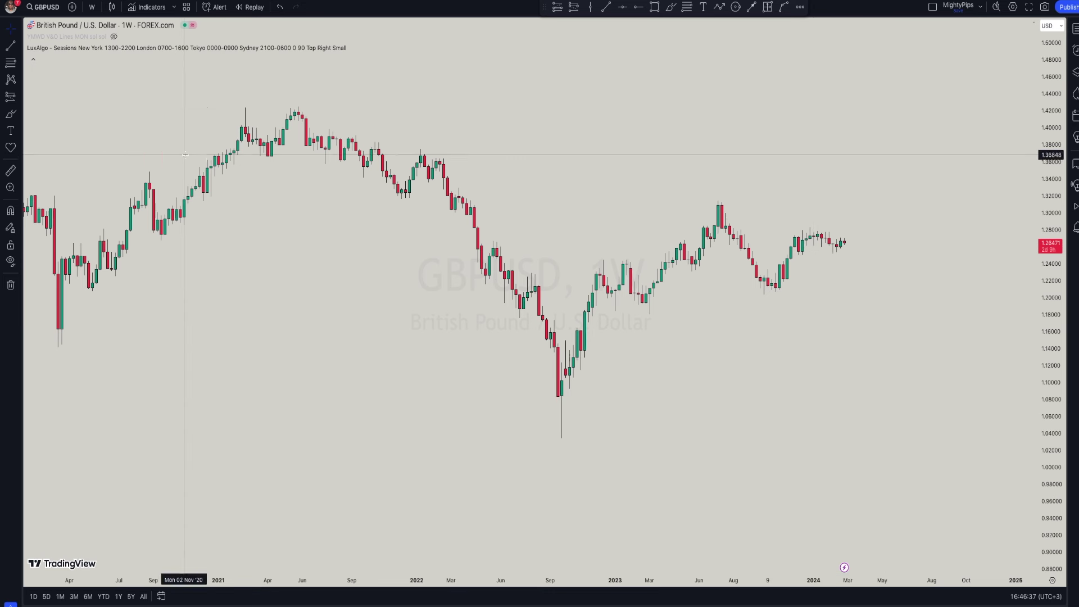
Switch the GBPUSD chart to the 1 month timeframe and hide the LuxAlgo Sessions indicator
click(90, 8)
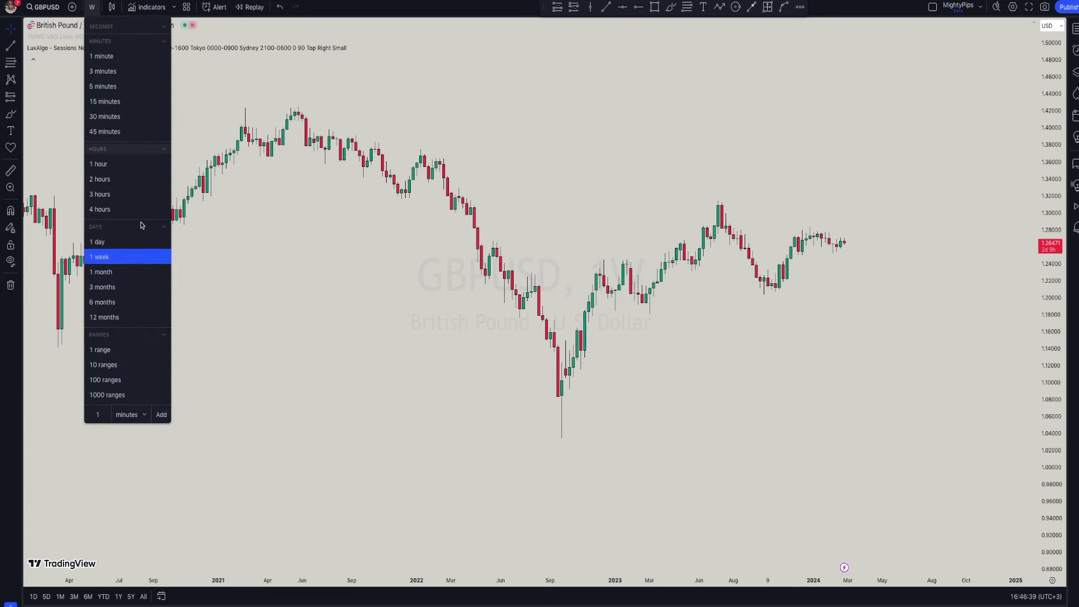
click(103, 272)
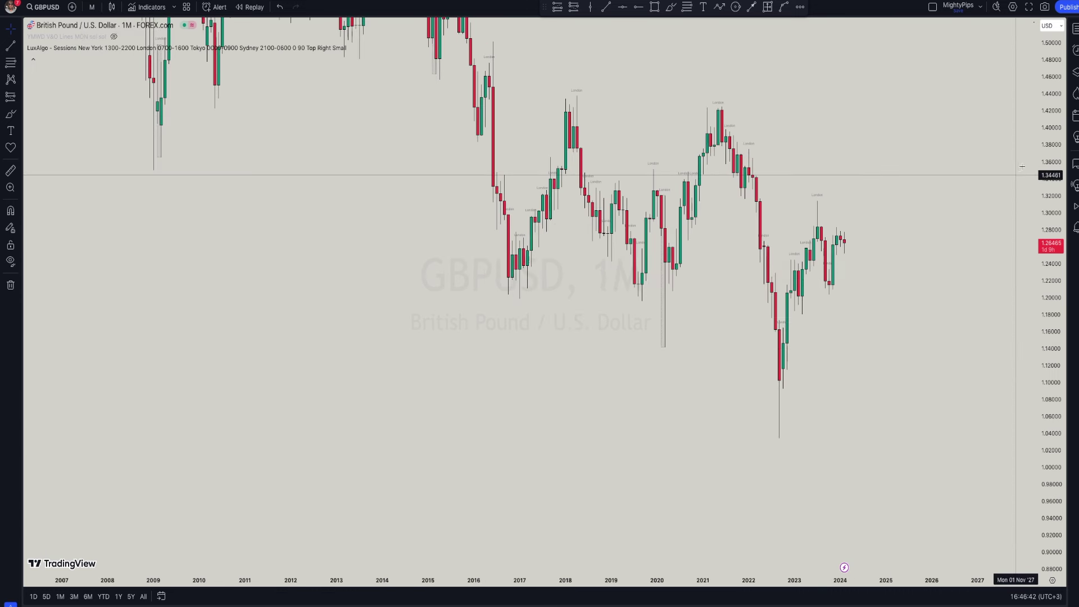
drag(1046, 135, 1051, 337)
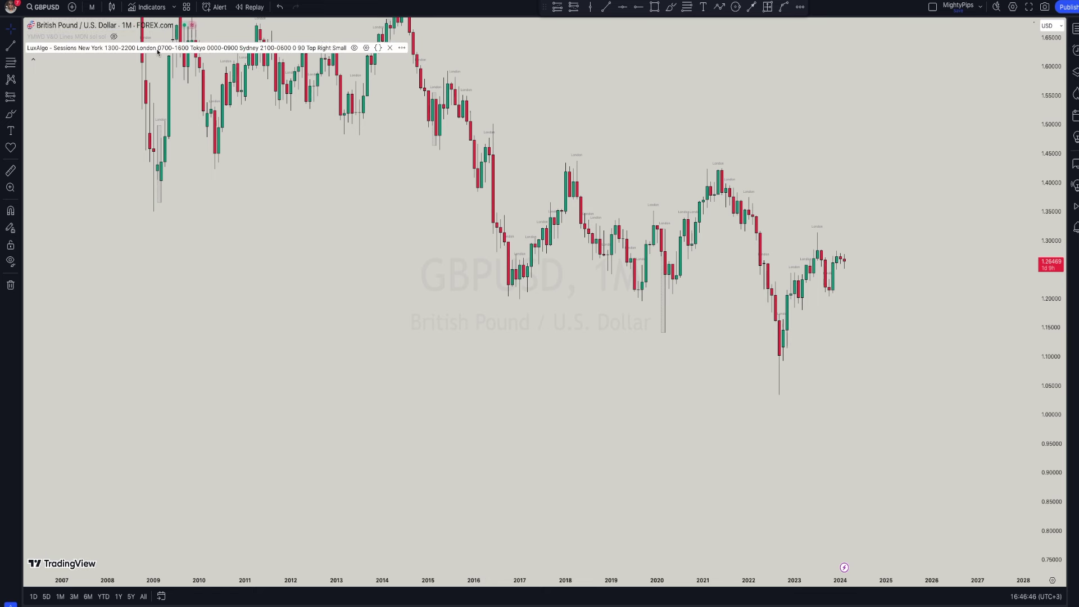
click(353, 48)
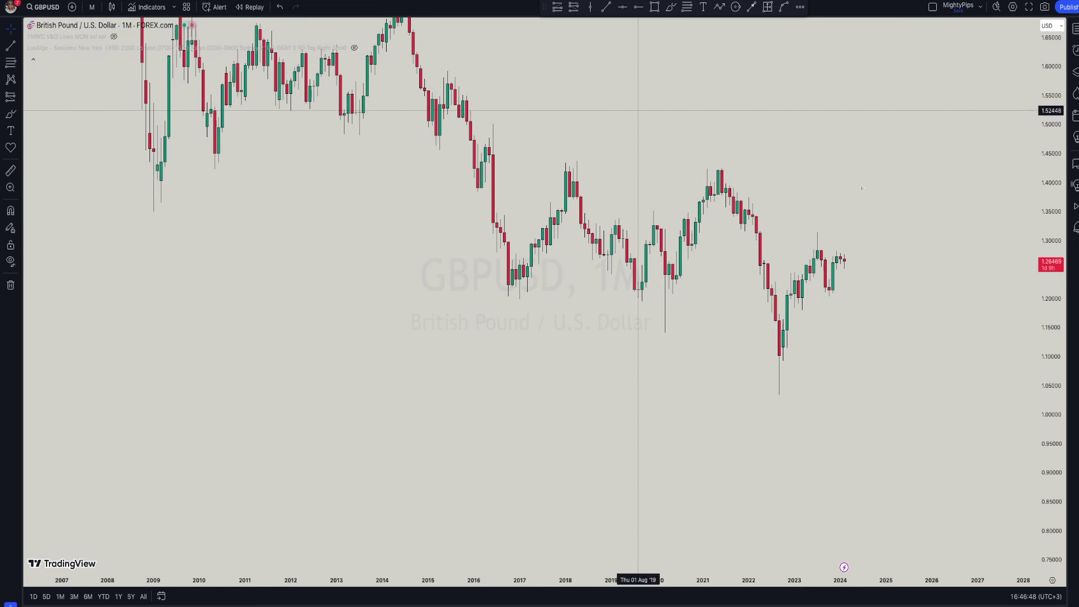
Examine the monthly GBPUSD price structure, from the recent swings back to the 2008 decline
scroll(950, 253, up, 3)
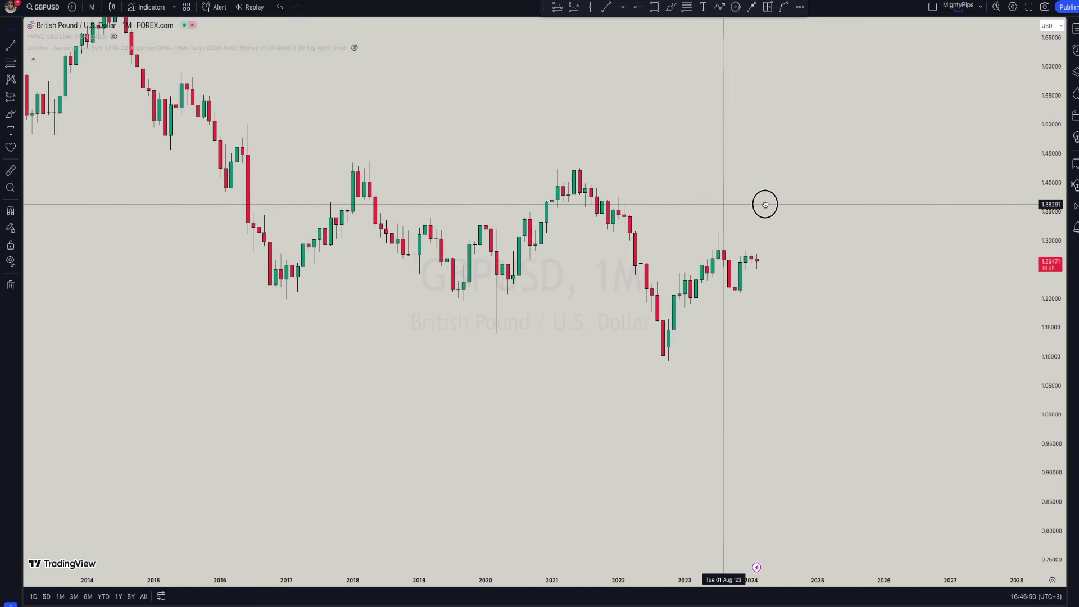
scroll(757, 258, up, 2)
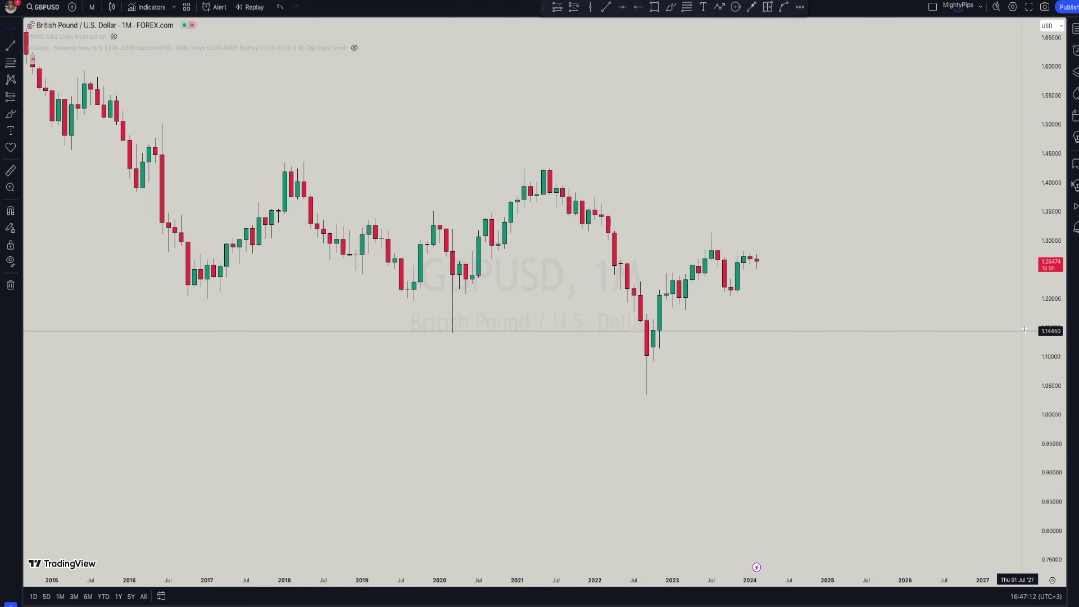
drag(1050, 327, 1046, 302)
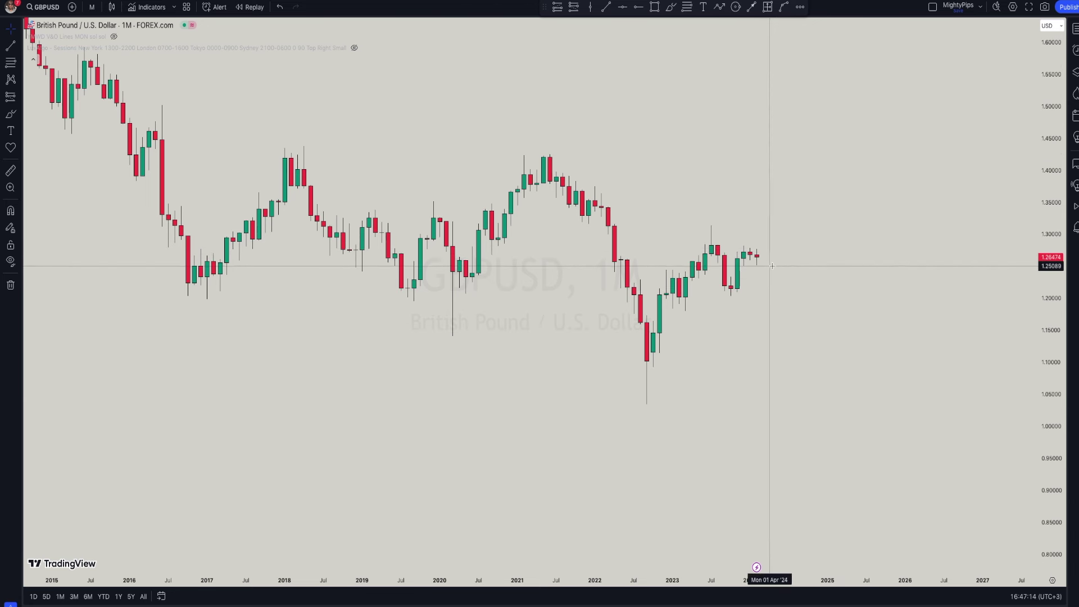
scroll(772, 266, up, 1)
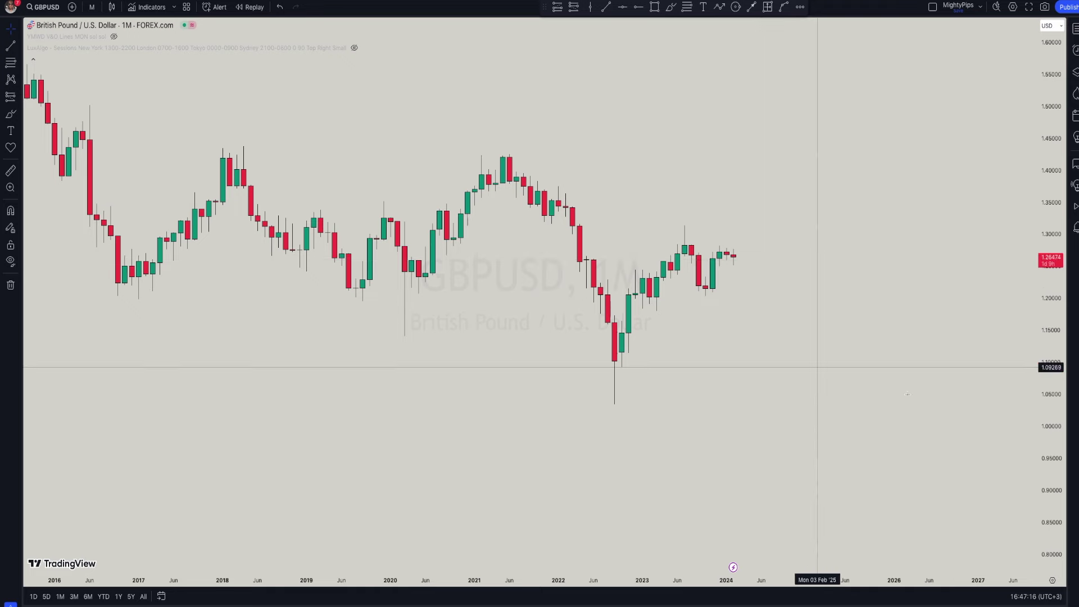
drag(1049, 381, 1047, 352)
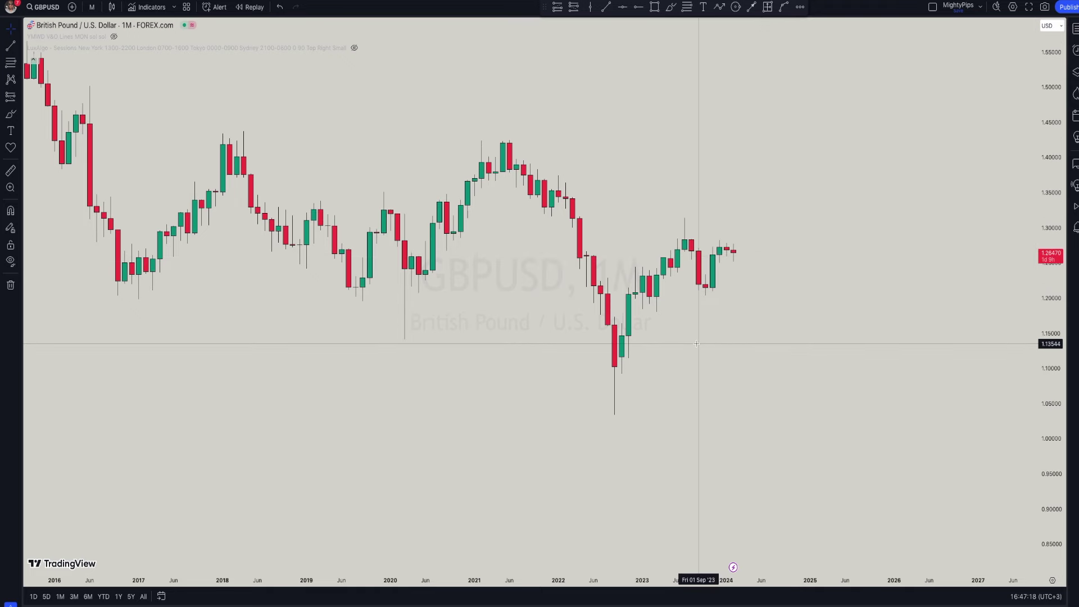
scroll(697, 346, down, 1)
scroll(841, 344, down, 1)
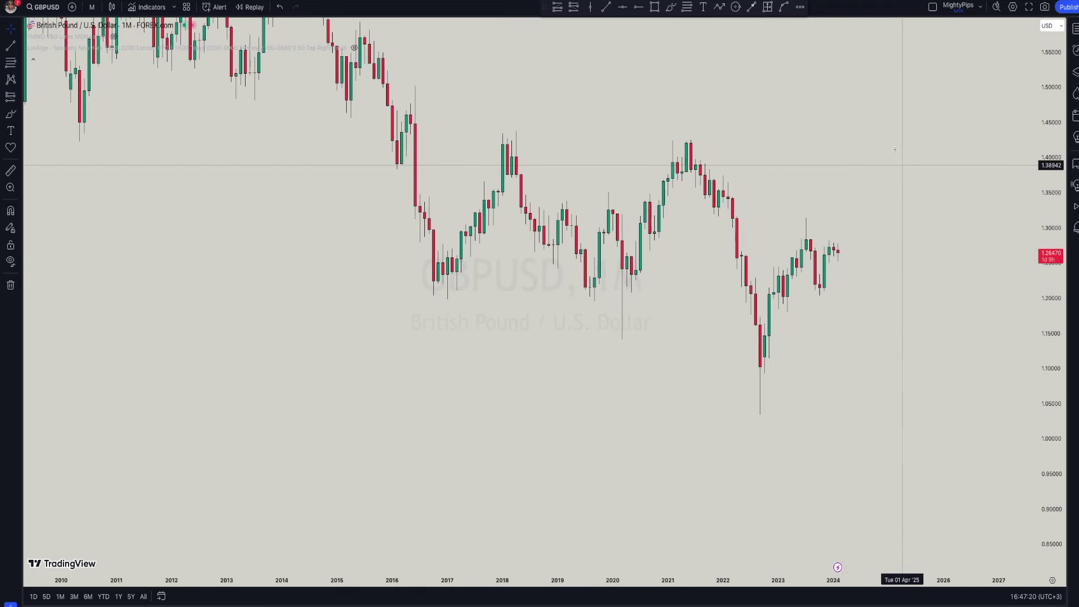
drag(895, 149, 935, 222)
drag(1052, 166, 1050, 246)
scroll(773, 254, up, 1)
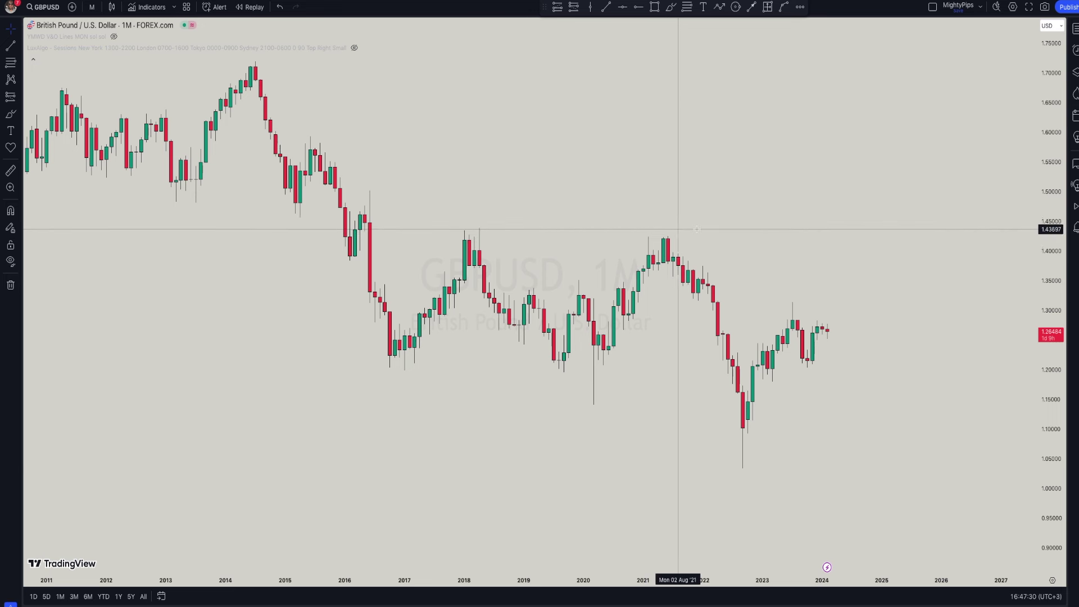
scroll(858, 281, up, 2)
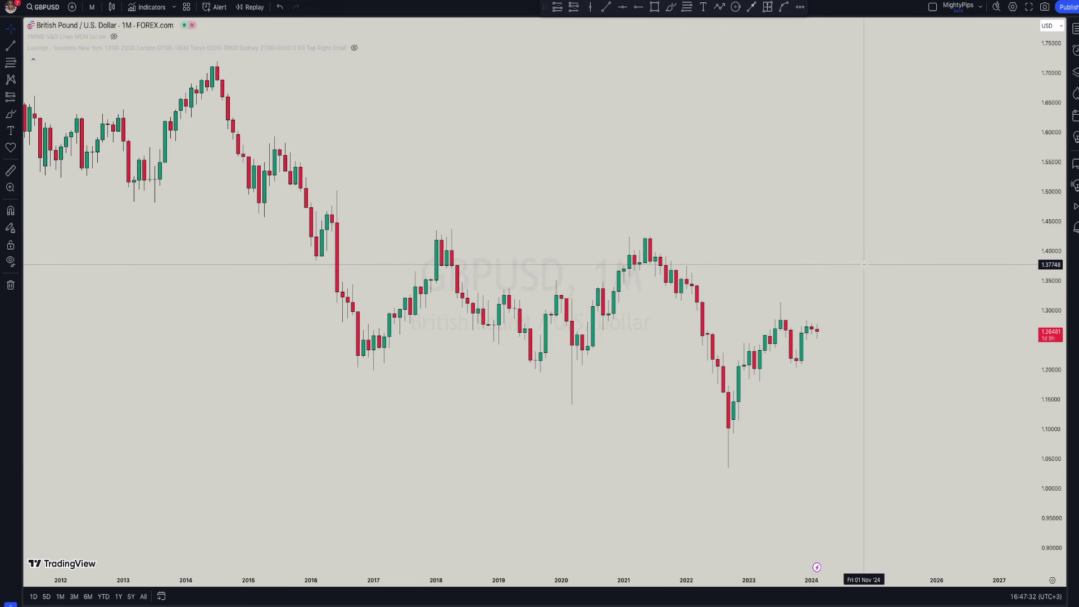
scroll(859, 280, up, 4)
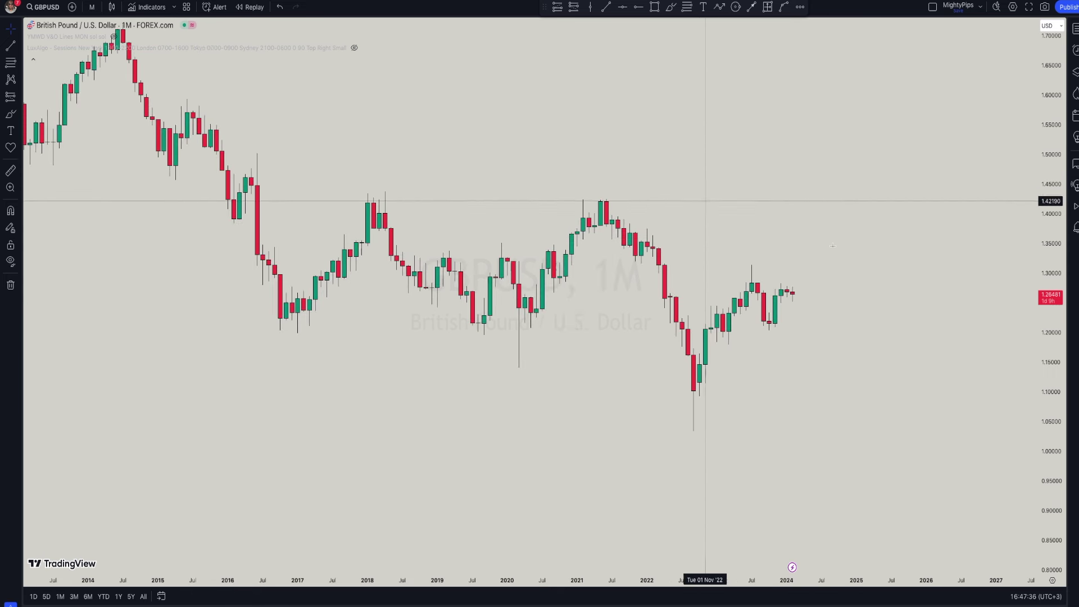
drag(1040, 318, 1040, 307)
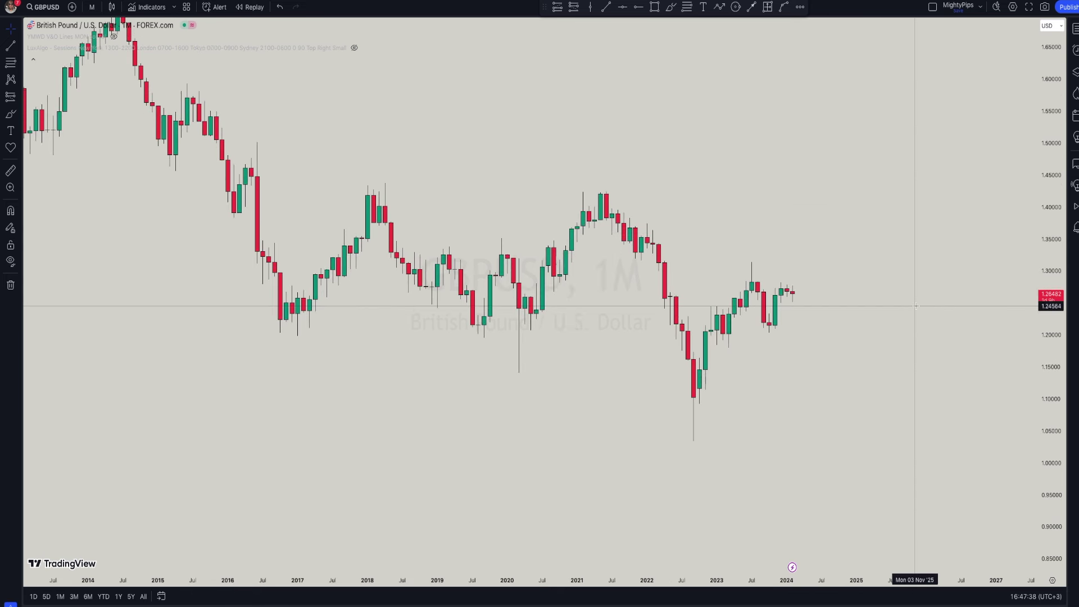
scroll(916, 306, up, 1)
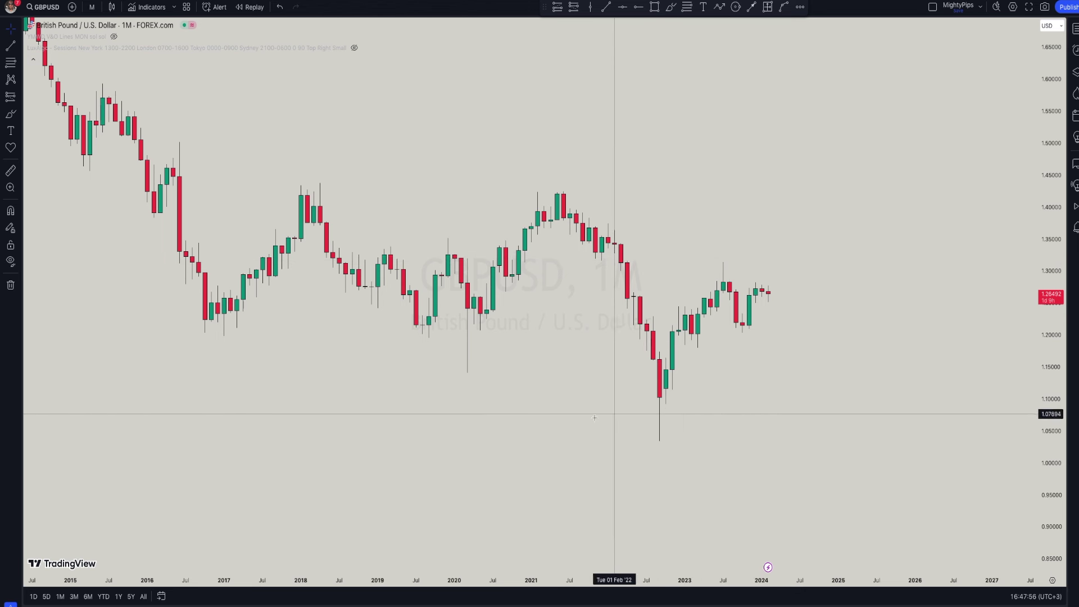
scroll(596, 418, down, 1)
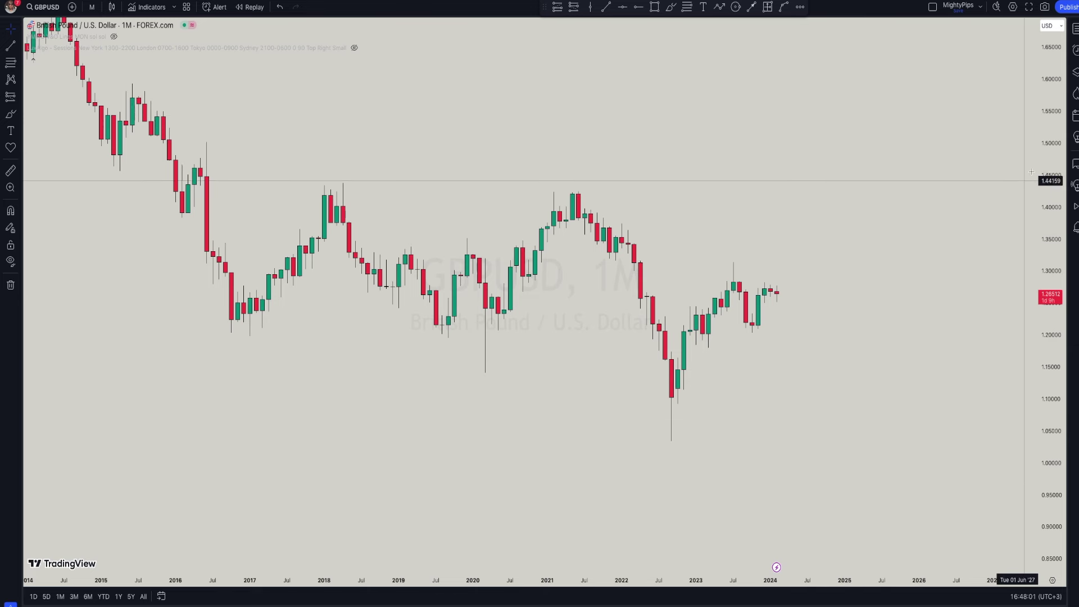
drag(1043, 160, 1035, 245)
scroll(836, 349, down, 1)
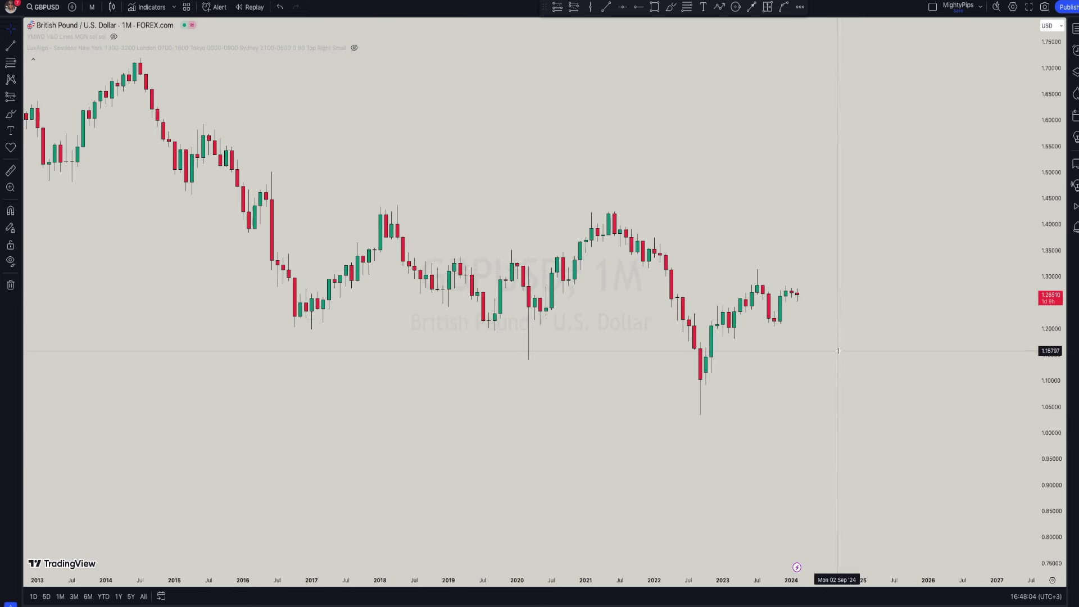
scroll(753, 295, down, 4)
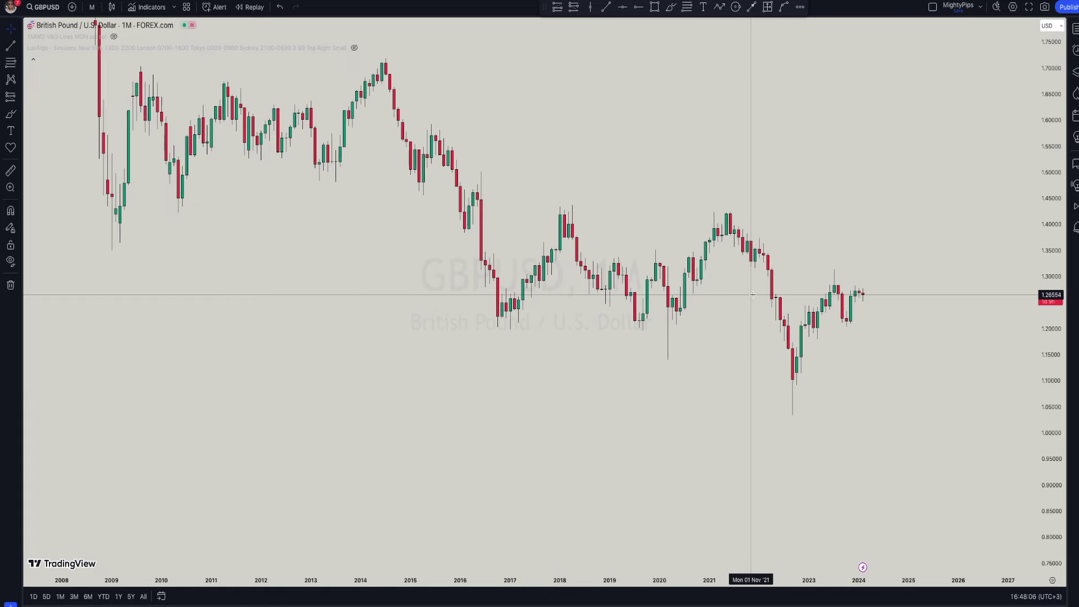
Trace a path over the monthly swings from the mid-2008 high near 2.00 through the 2009, 2010 and 2013 lows to the mid-2014 high
drag(1047, 93, 1041, 295)
drag(1040, 107, 1038, 191)
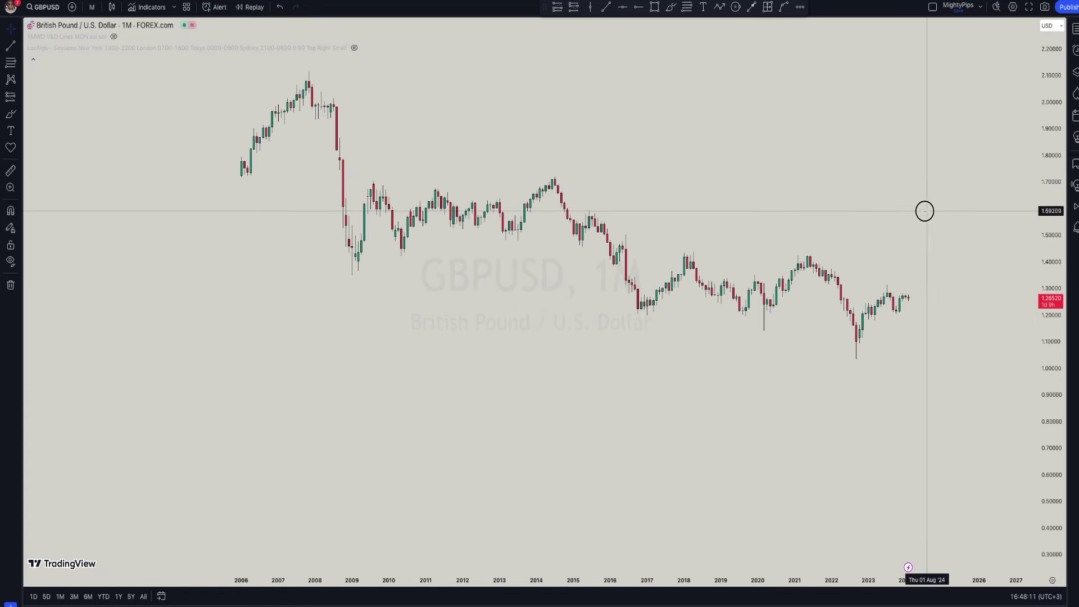
drag(923, 210, 773, 213)
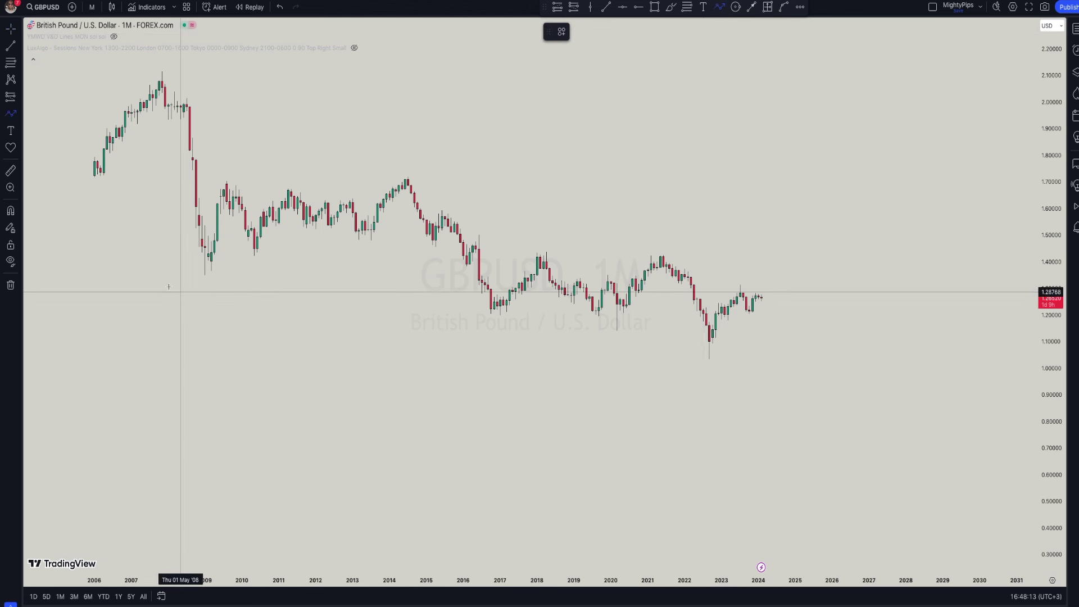
click(189, 105)
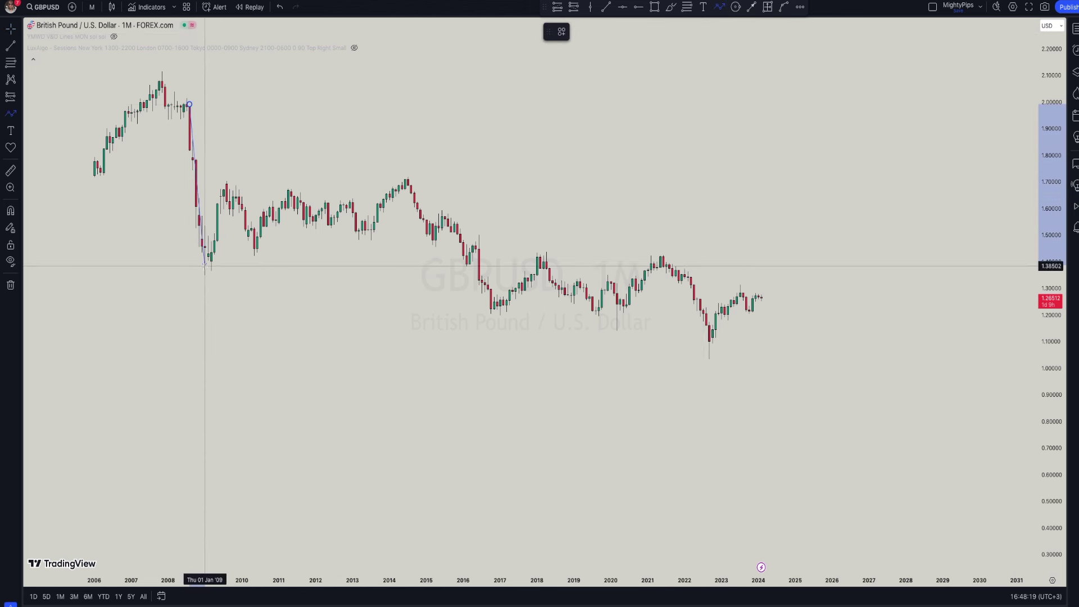
click(208, 274)
click(223, 178)
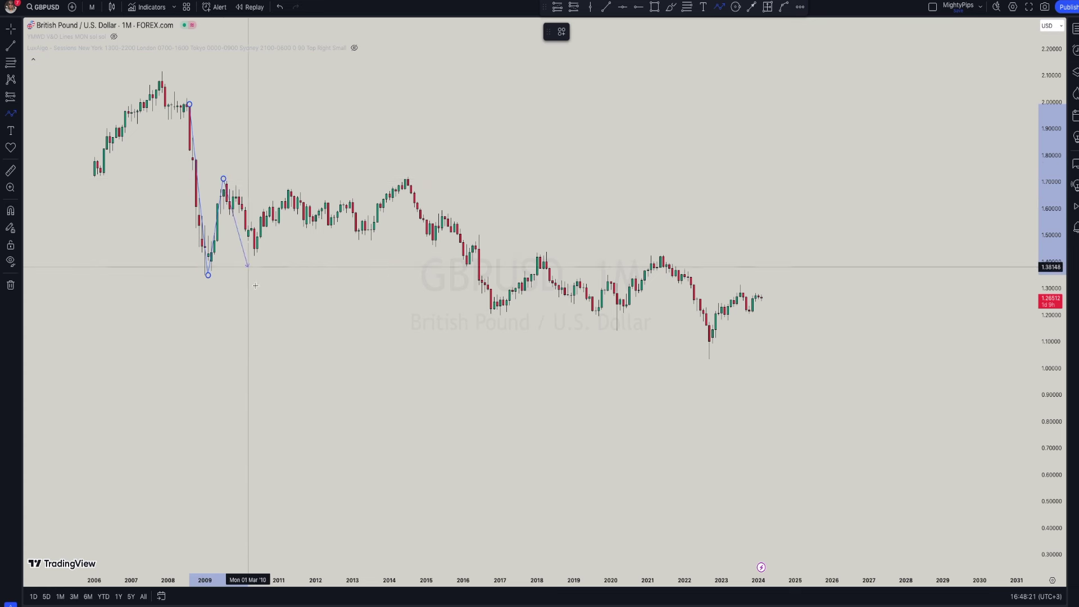
click(254, 257)
click(282, 194)
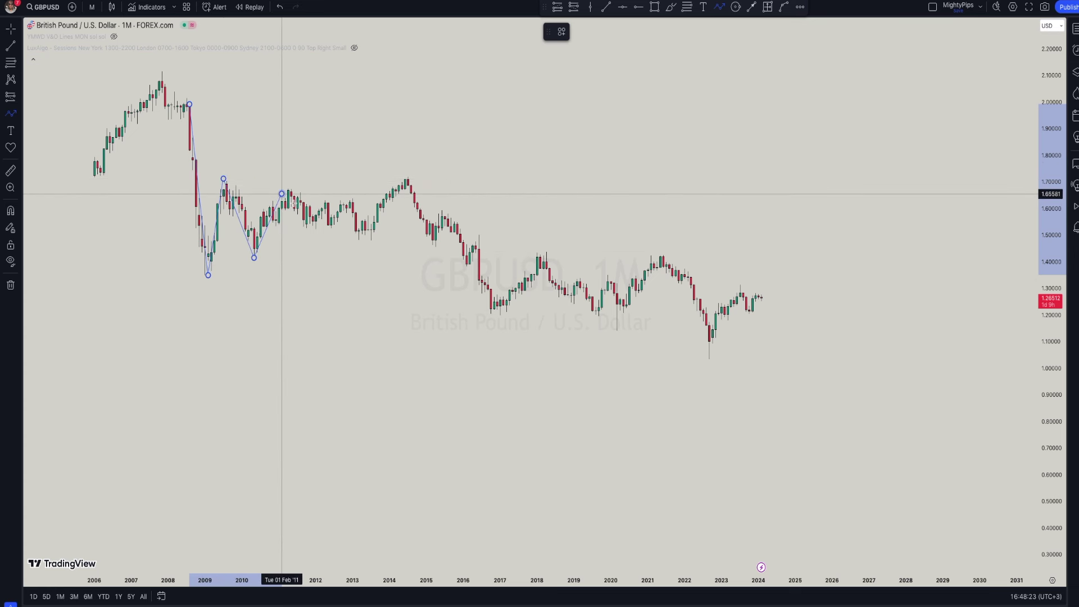
click(371, 240)
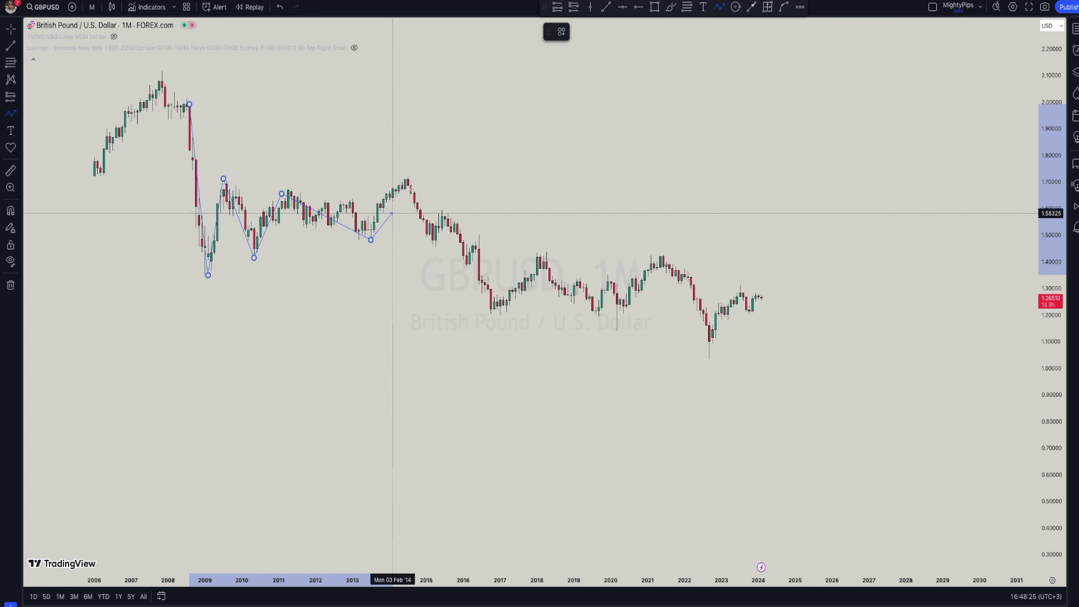
click(408, 174)
Continue the path through the late-2016 low, 2018 high, 2020 low, 2021 high and 2022 low, ending near the 2023 high
click(491, 307)
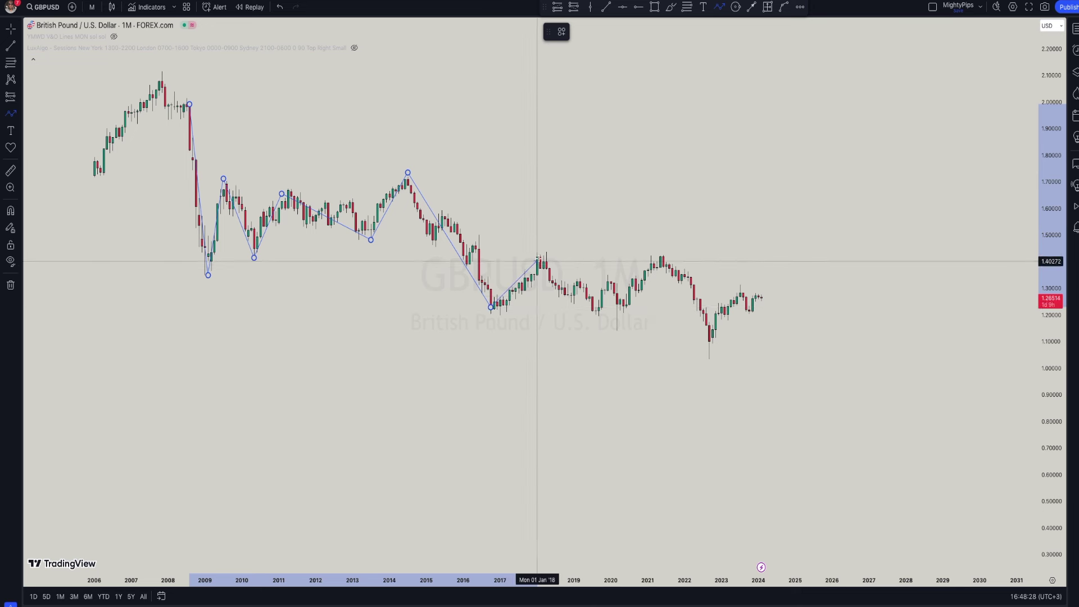
click(540, 257)
click(620, 334)
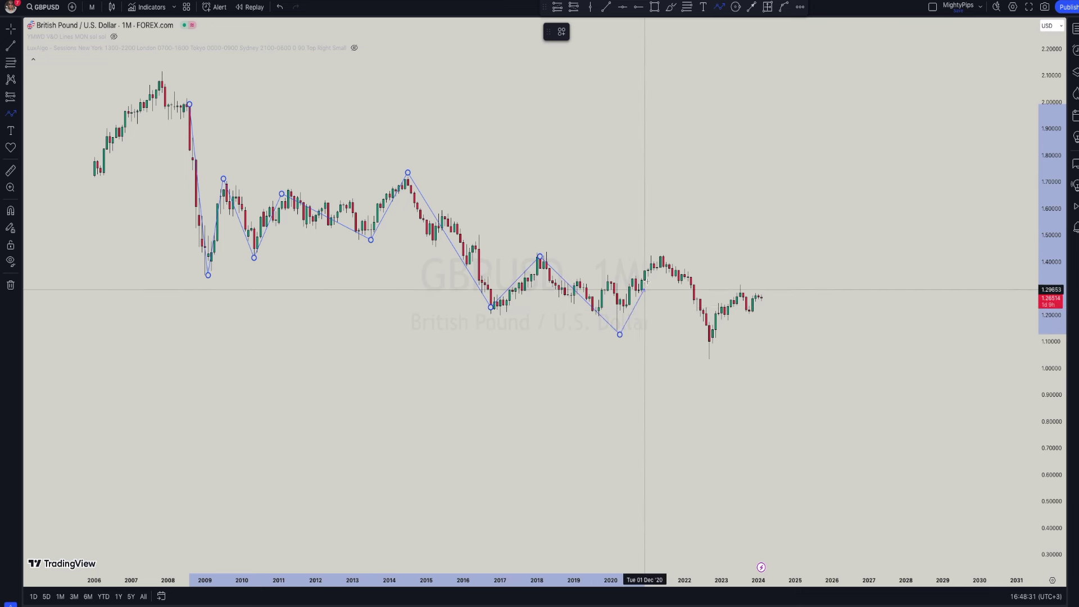
click(658, 258)
click(712, 360)
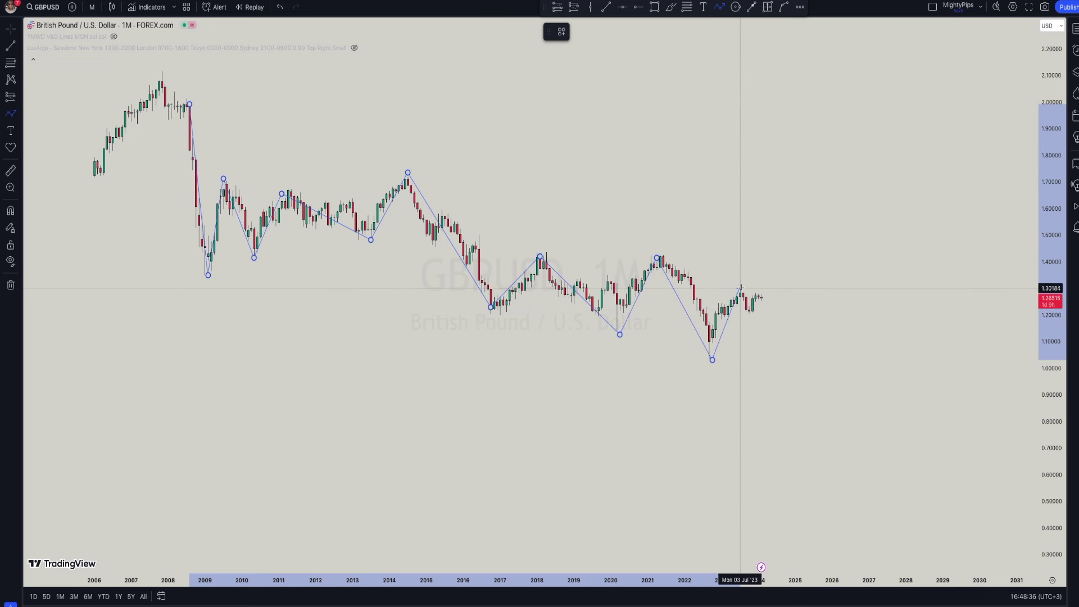
key(Escape)
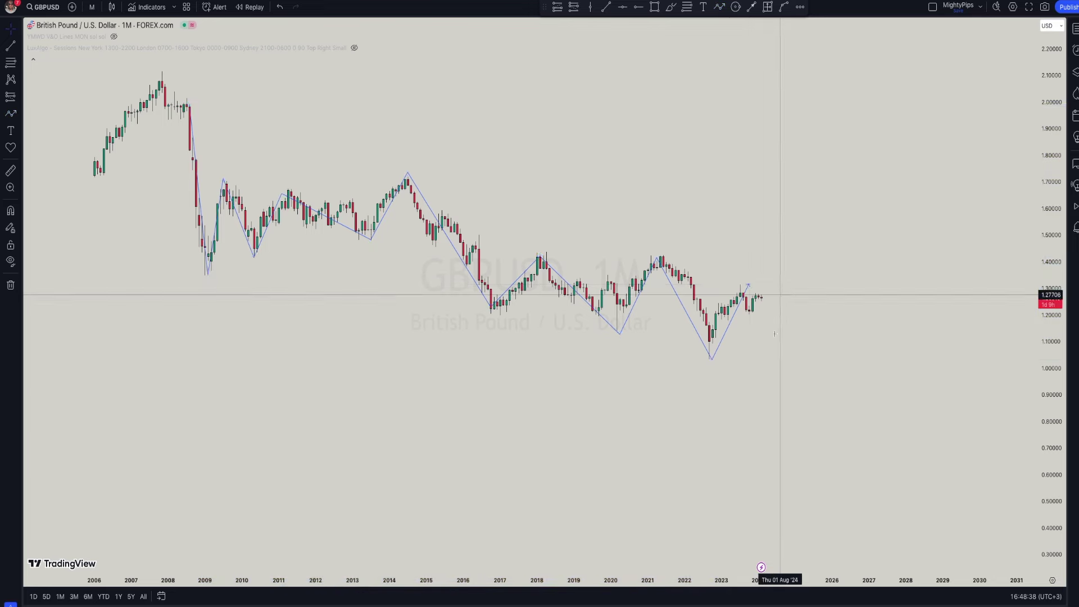
Draw a descending arrow above the monthly highs from November 2008 near 2.077 to January 2025 near 1.279
scroll(725, 479, up, 1)
drag(318, 371, 407, 371)
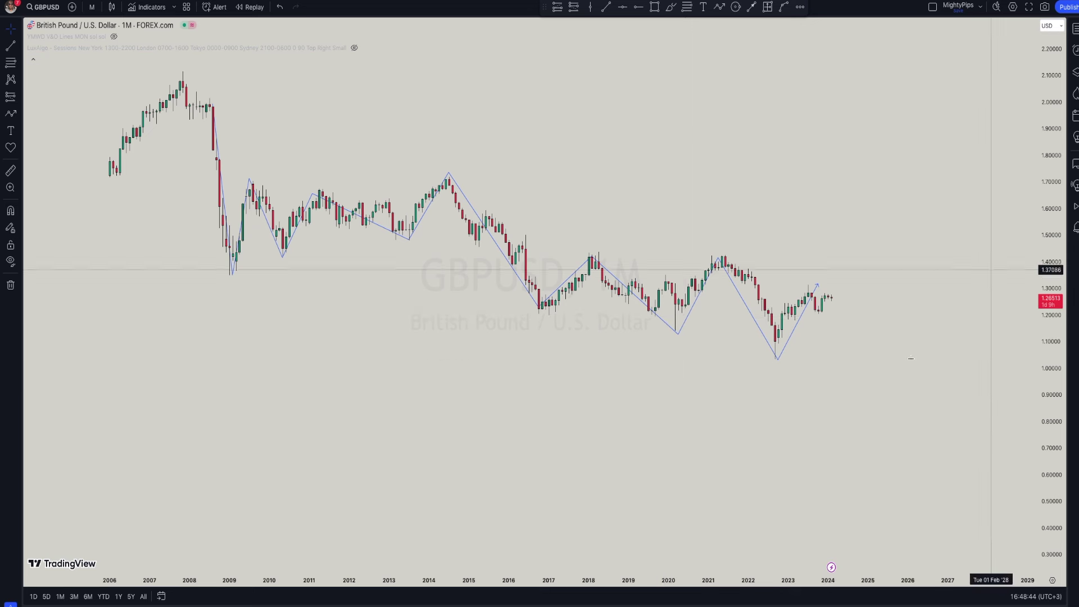
scroll(843, 365, up, 2)
scroll(788, 365, down, 3)
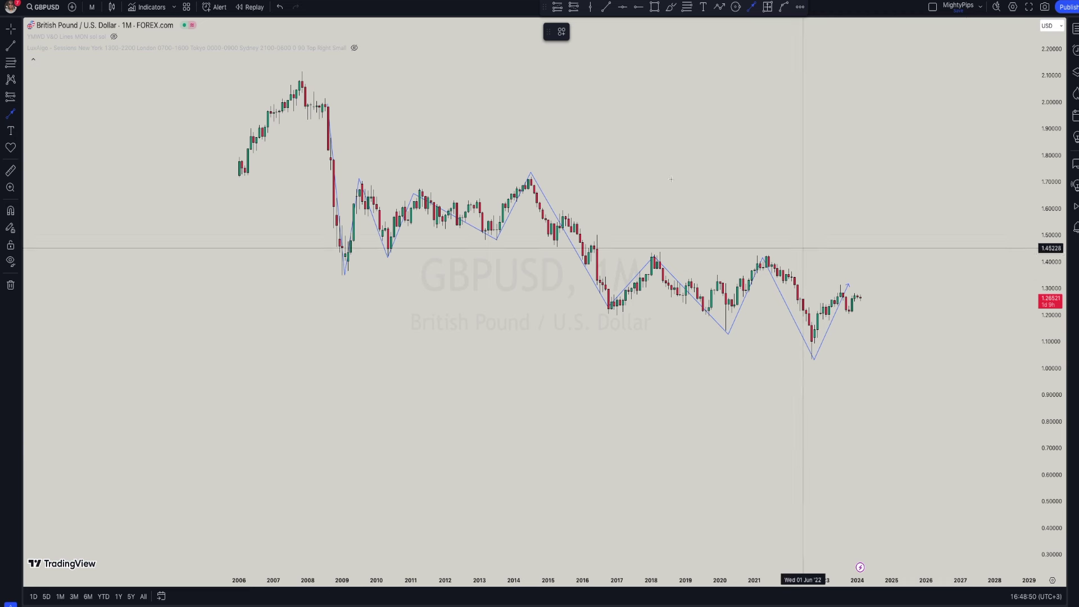
click(336, 82)
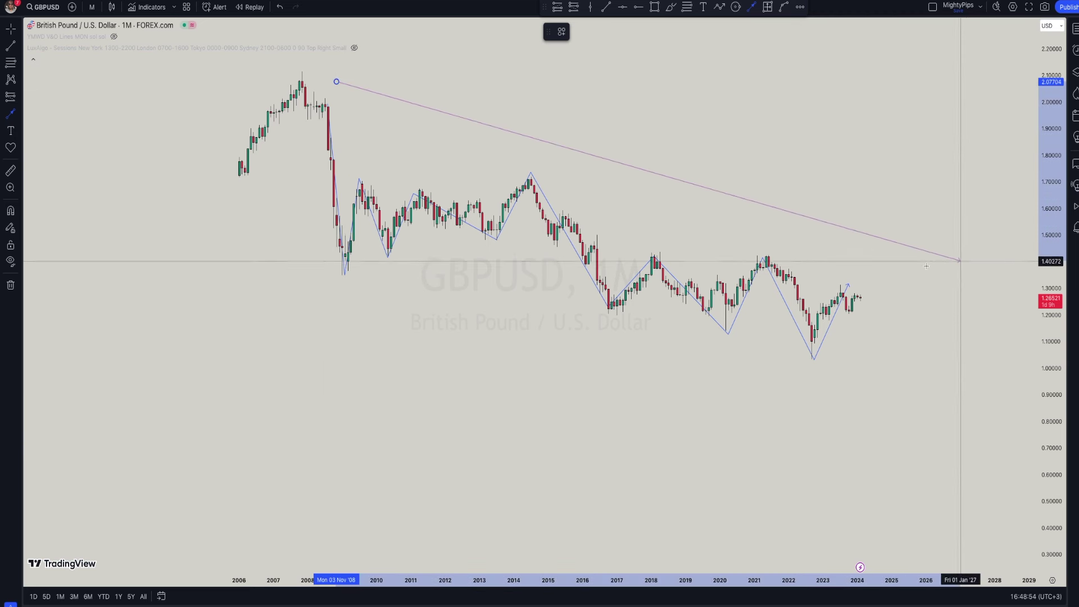
click(892, 294)
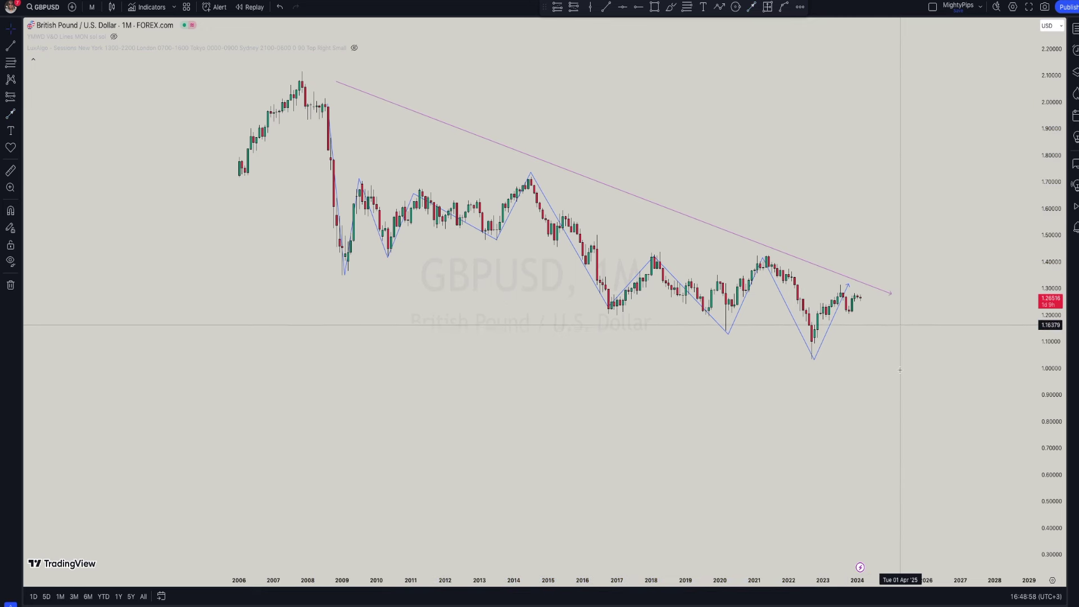
Delete the swing path and the descending arrow from the monthly chart
drag(900, 371, 779, 370)
click(610, 225)
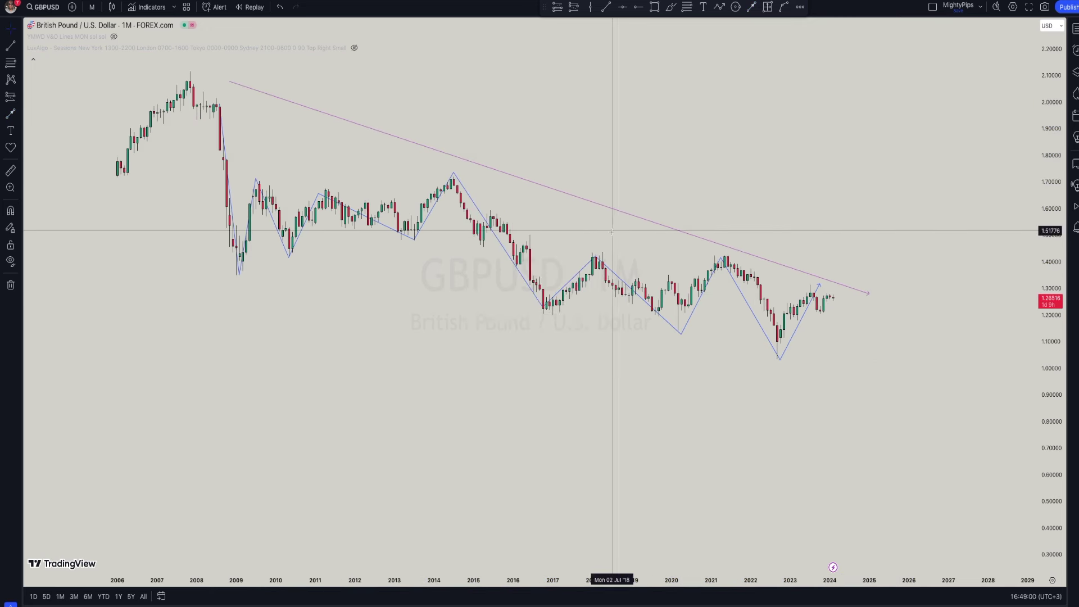
click(720, 259)
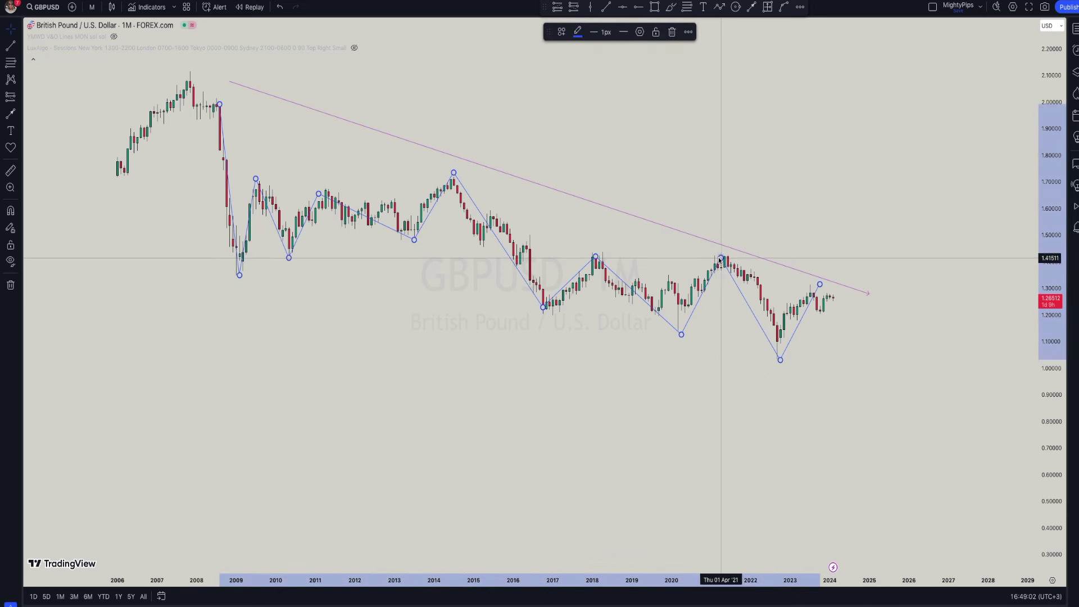
click(674, 33)
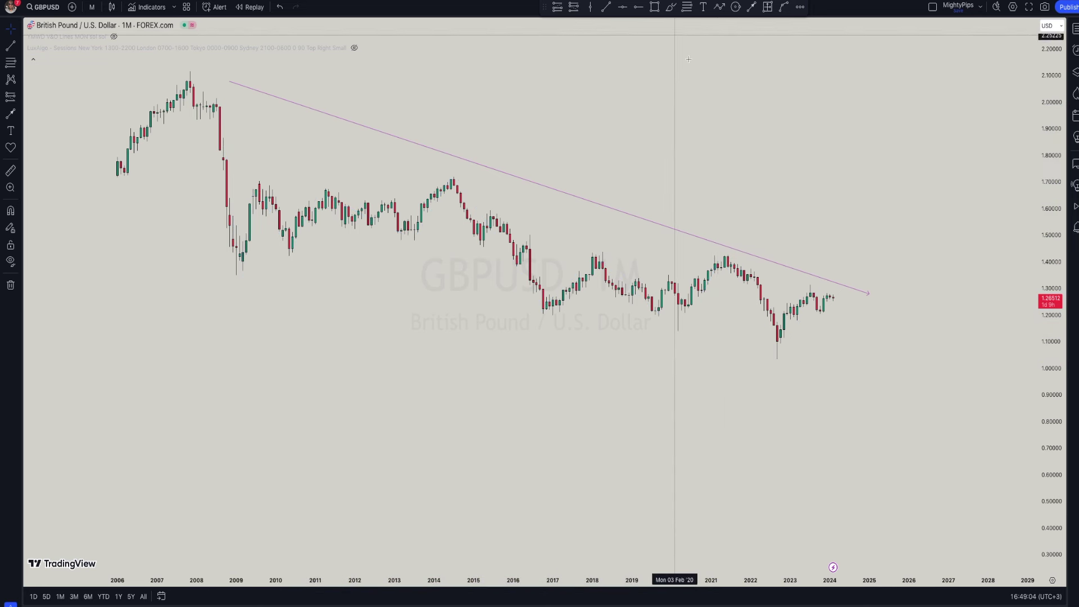
click(725, 247)
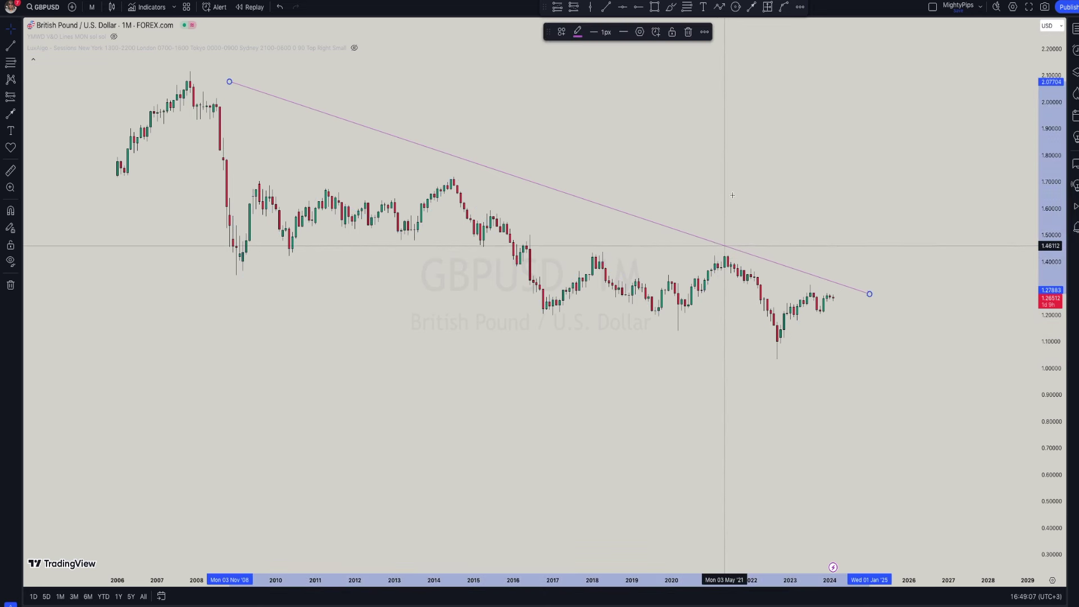
click(689, 32)
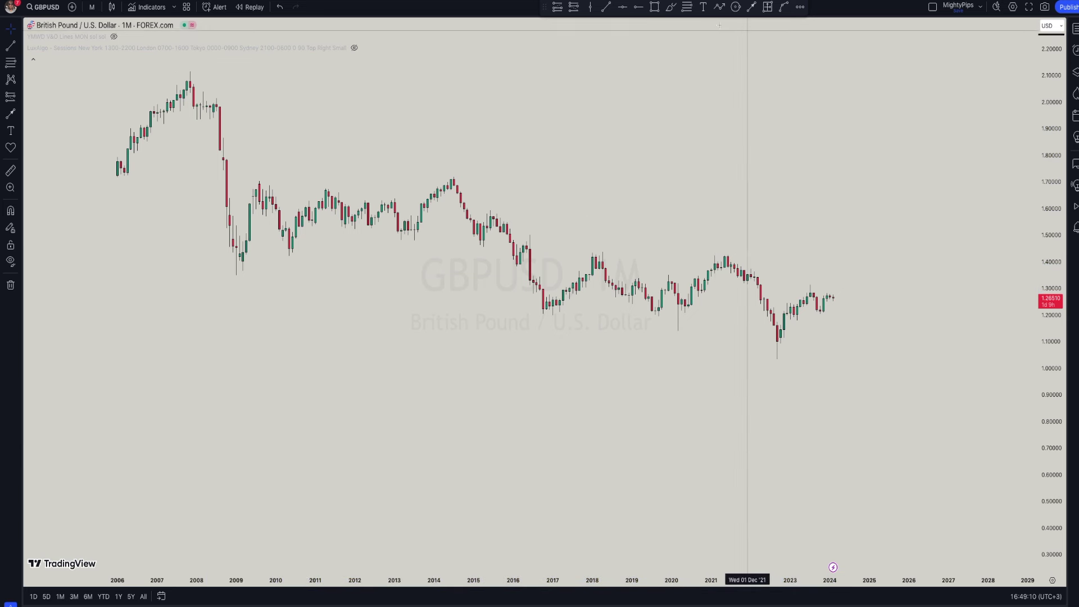
Draw a descending trend line from the November 2007 high near 2.095 to March 2025 near 1.235, then delete it
click(605, 9)
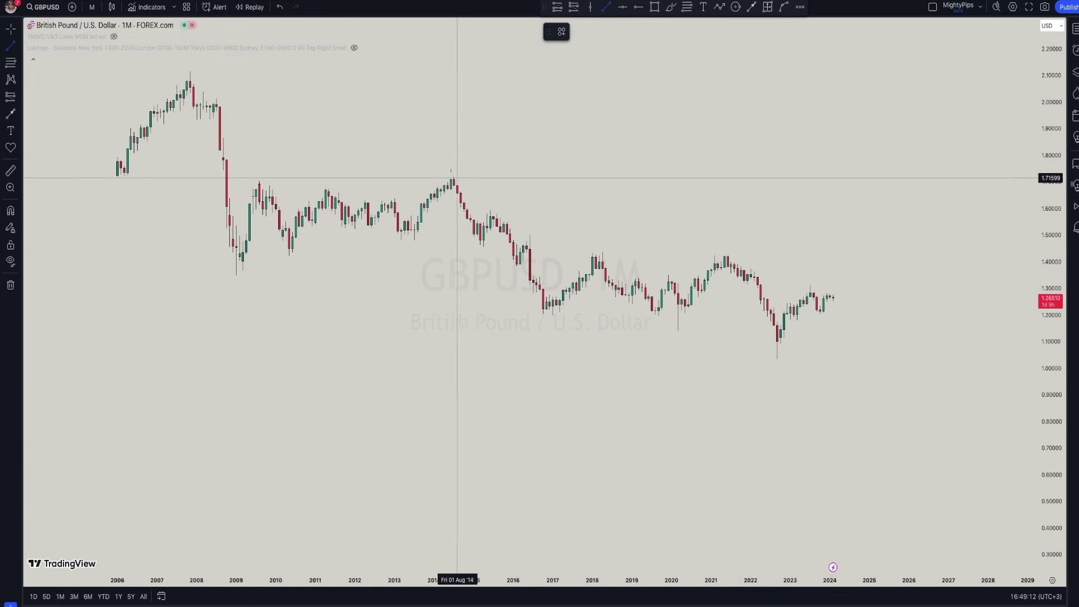
click(190, 77)
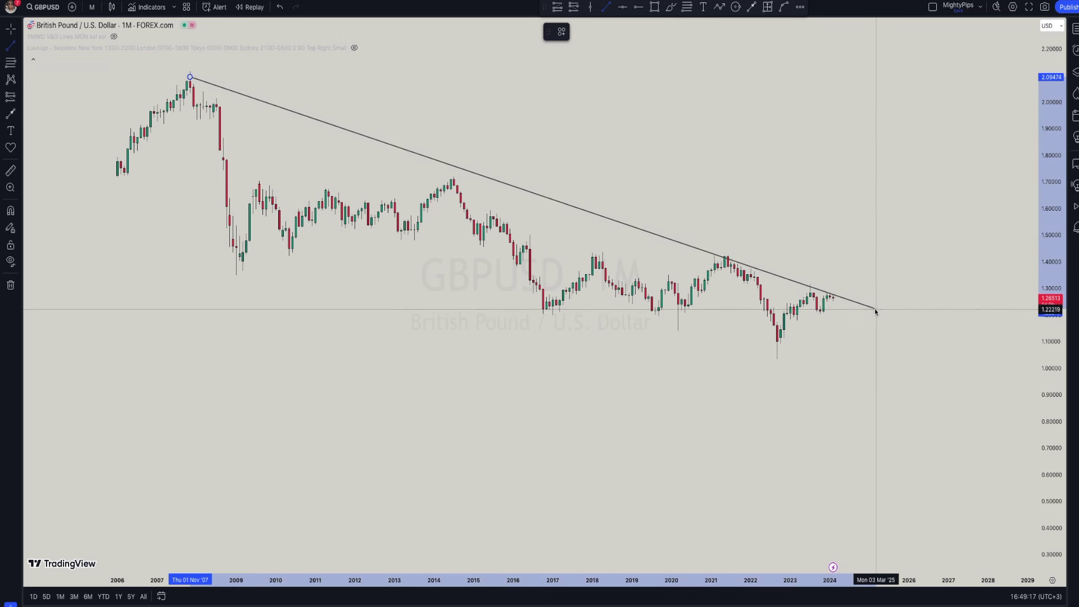
click(873, 306)
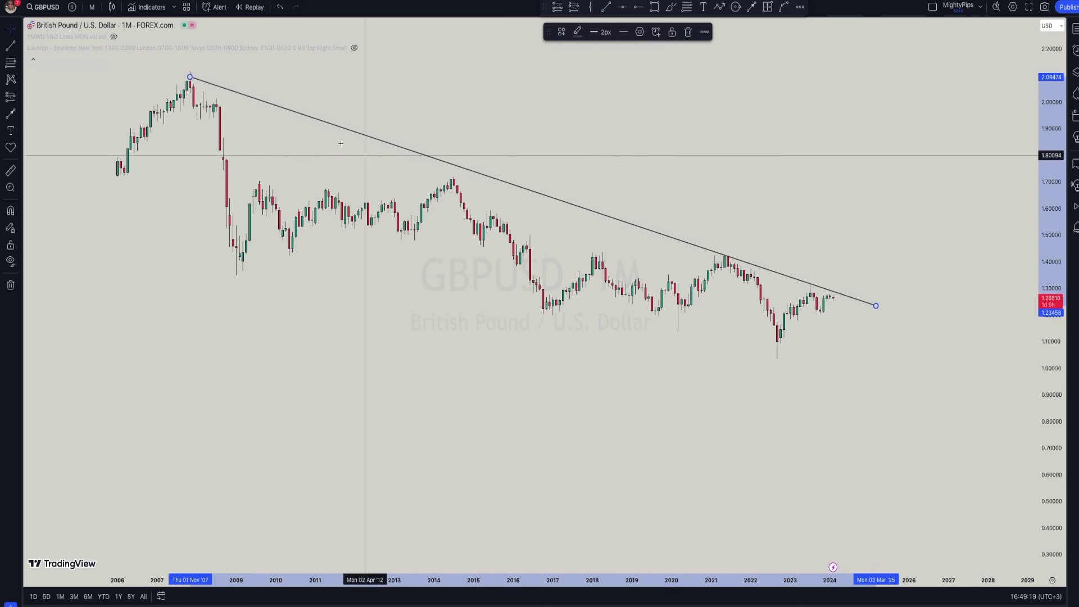
click(696, 245)
click(690, 32)
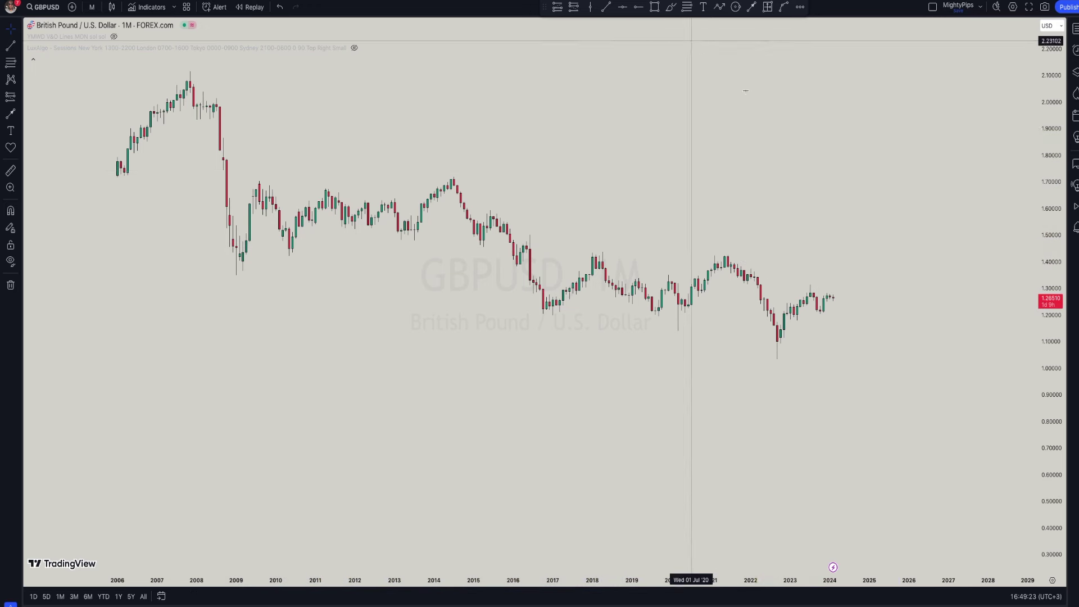
Draw a thin rectangle zone across the 2018 and 2021 highs, from December 2017 to May 2025, between about 1.42 and 1.43
scroll(855, 429, up, 3)
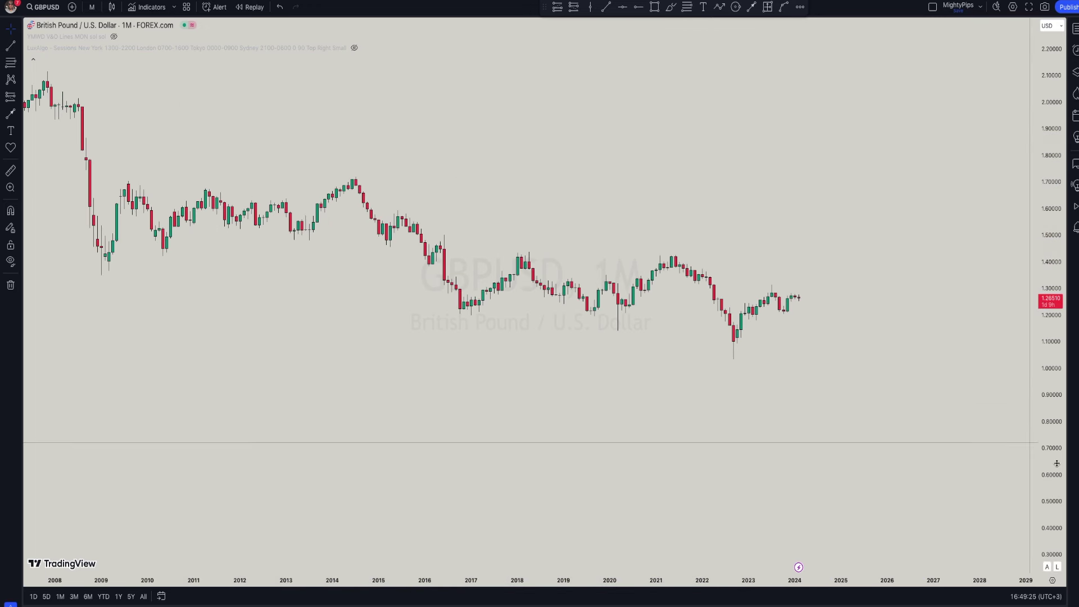
drag(865, 391, 905, 364)
scroll(905, 364, up, 2)
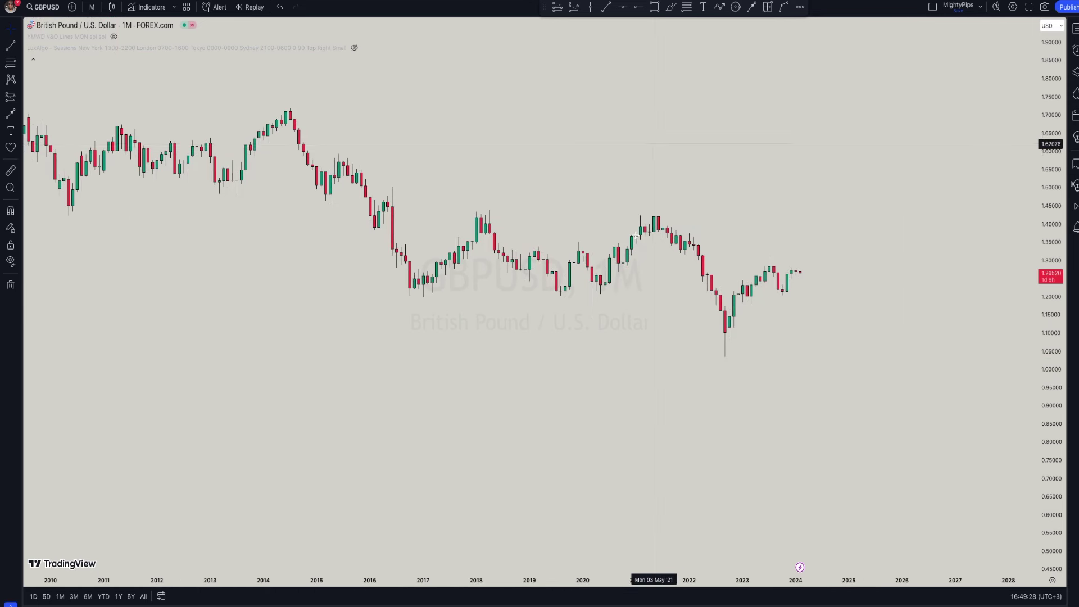
scroll(766, 414, down, 2)
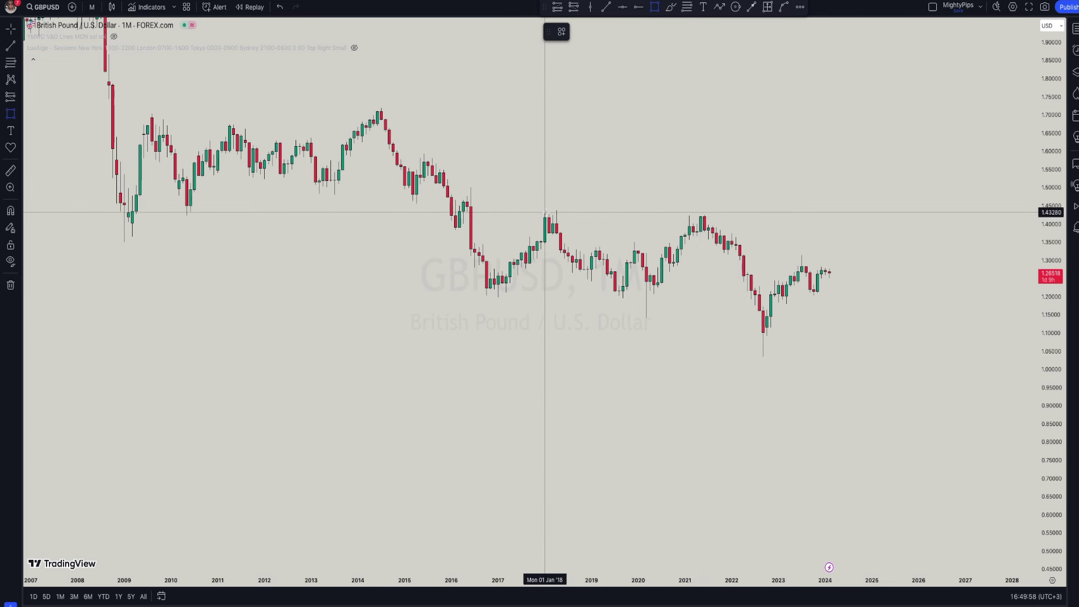
drag(541, 212, 888, 214)
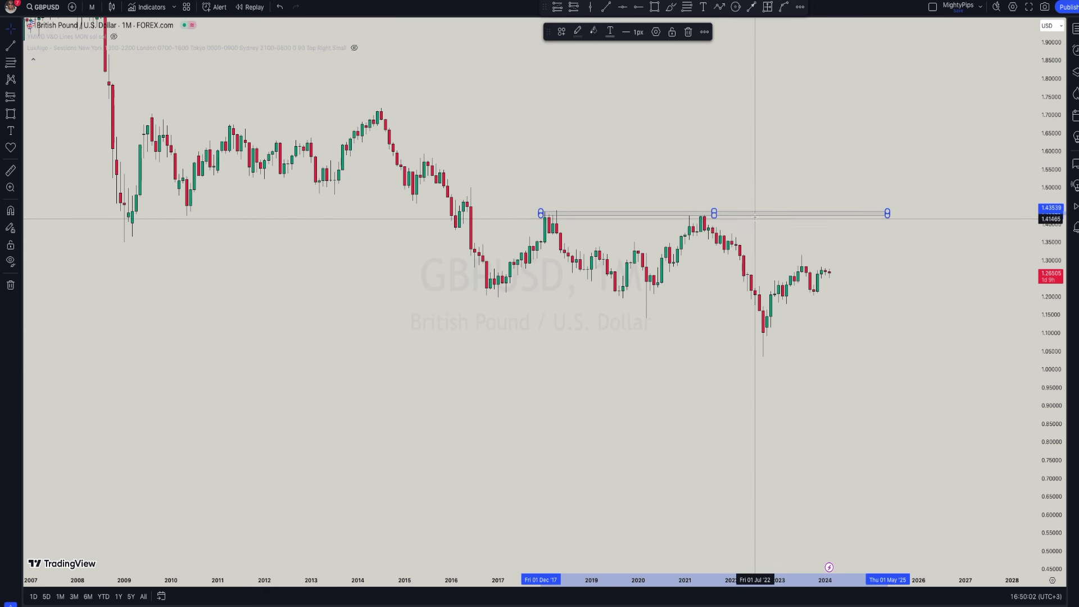
drag(756, 220, 756, 221)
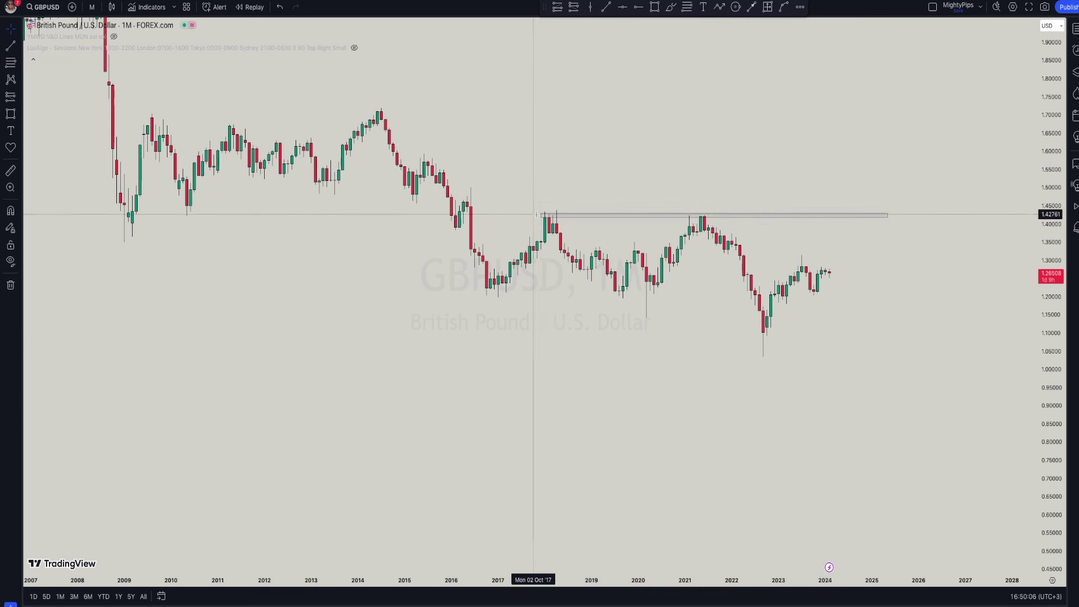
Extend the rectangle zone's start back to October 2008 so it covers the 2009 and 2010 lows
drag(526, 217, 111, 212)
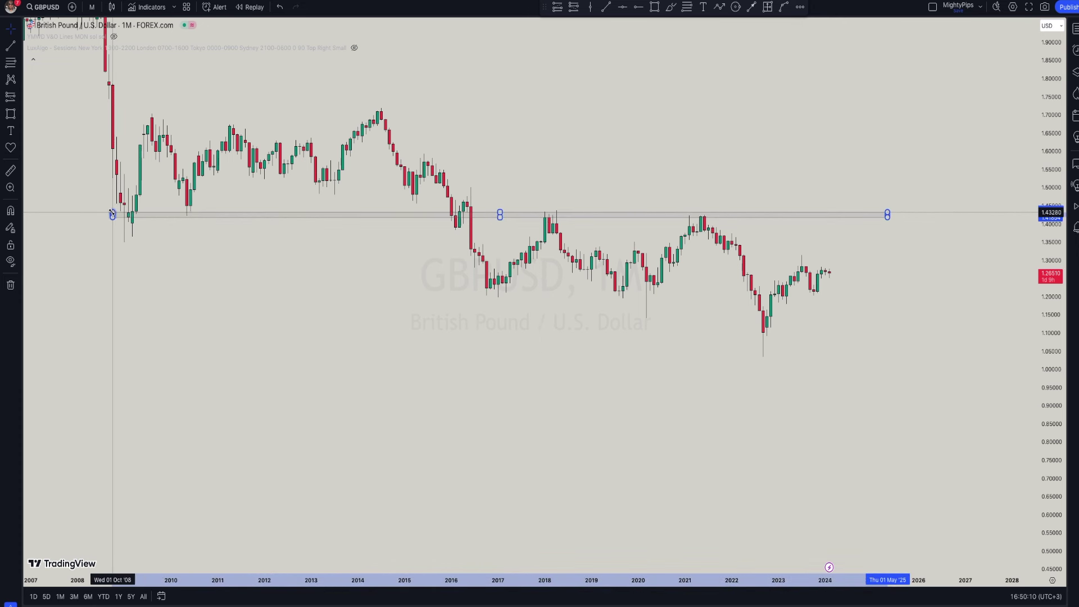
click(167, 259)
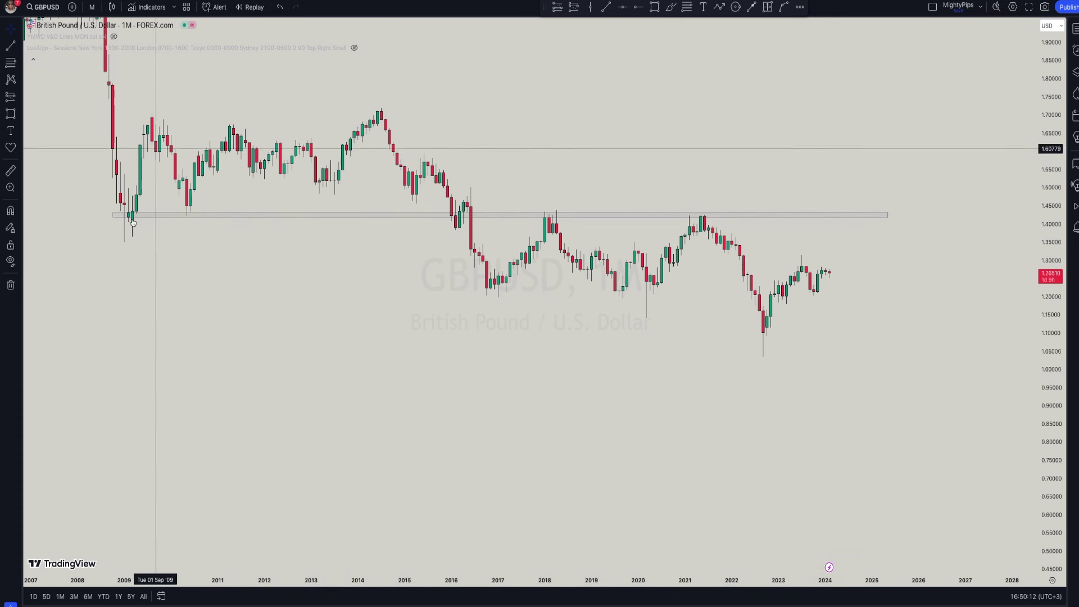
drag(211, 294, 302, 354)
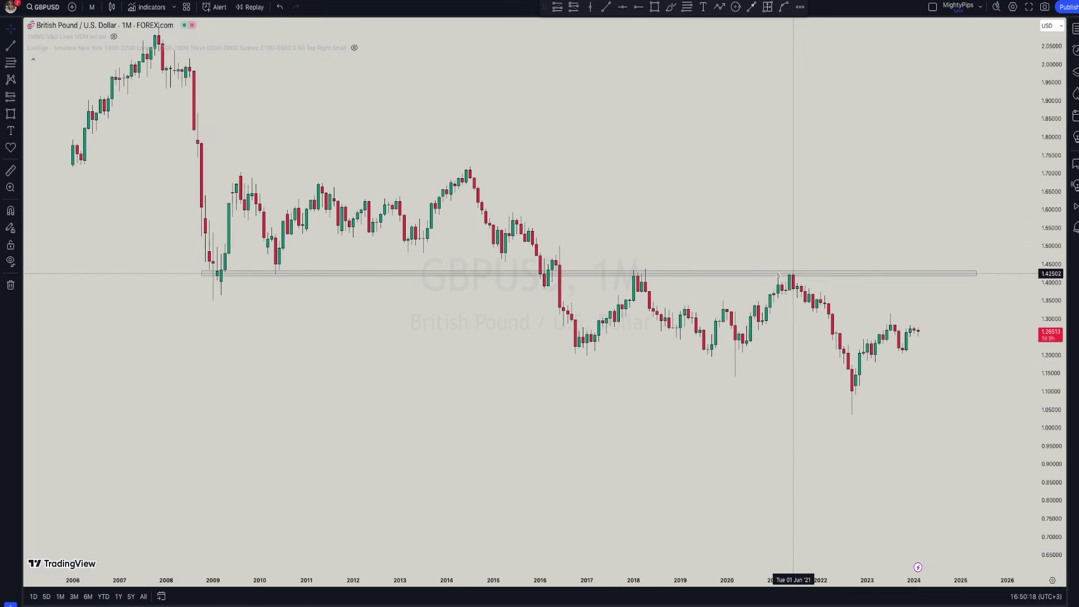
Draw a rectangle across the 2009 and 2014 highs, from July 2009 to April 2017 at about 1.69 to 1.71, then delete it
drag(781, 434, 731, 369)
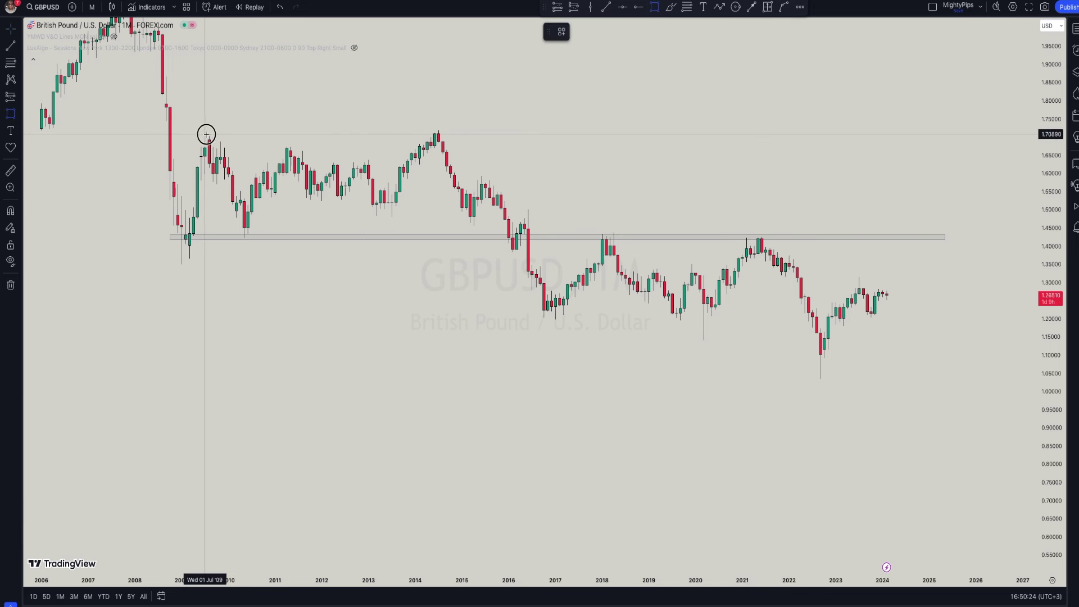
drag(206, 134, 569, 141)
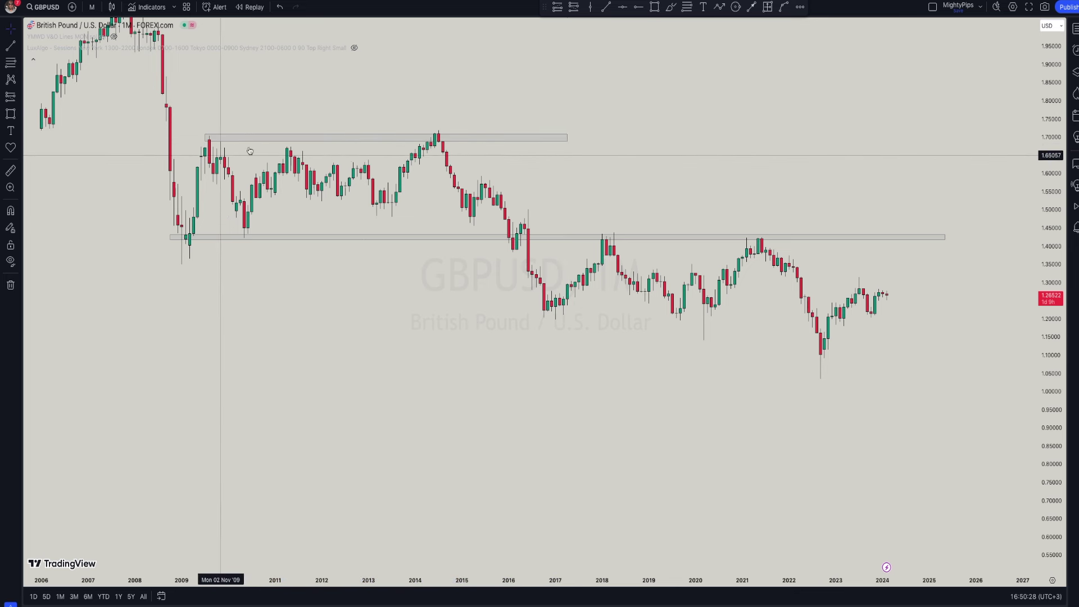
click(452, 141)
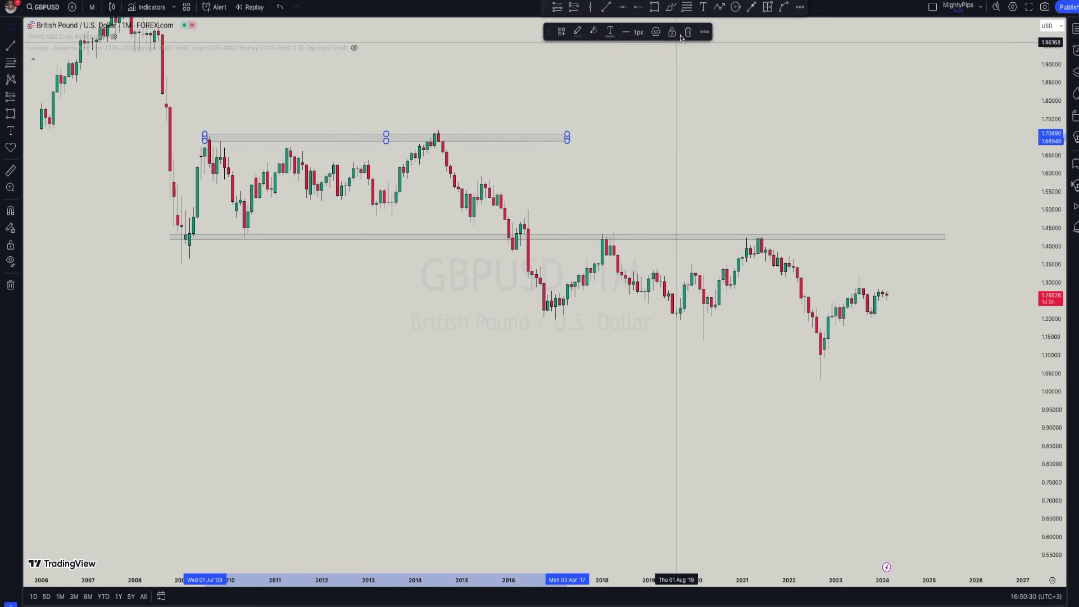
click(687, 32)
Shorten the rectangle zone above the 2018 and 2021 highs so it starts in early 2017
click(169, 236)
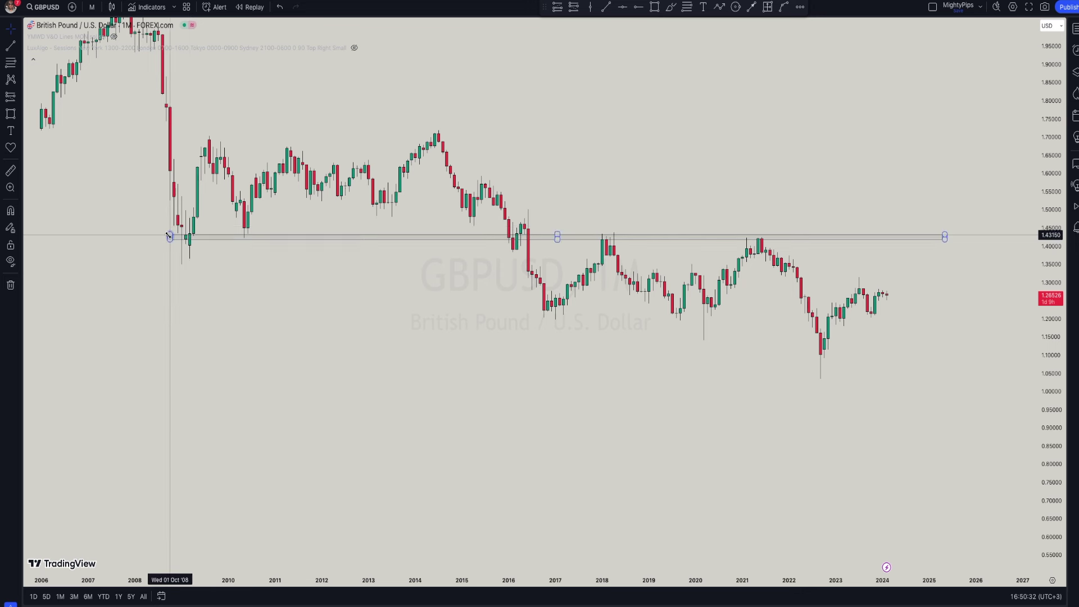
drag(168, 237, 558, 234)
click(590, 180)
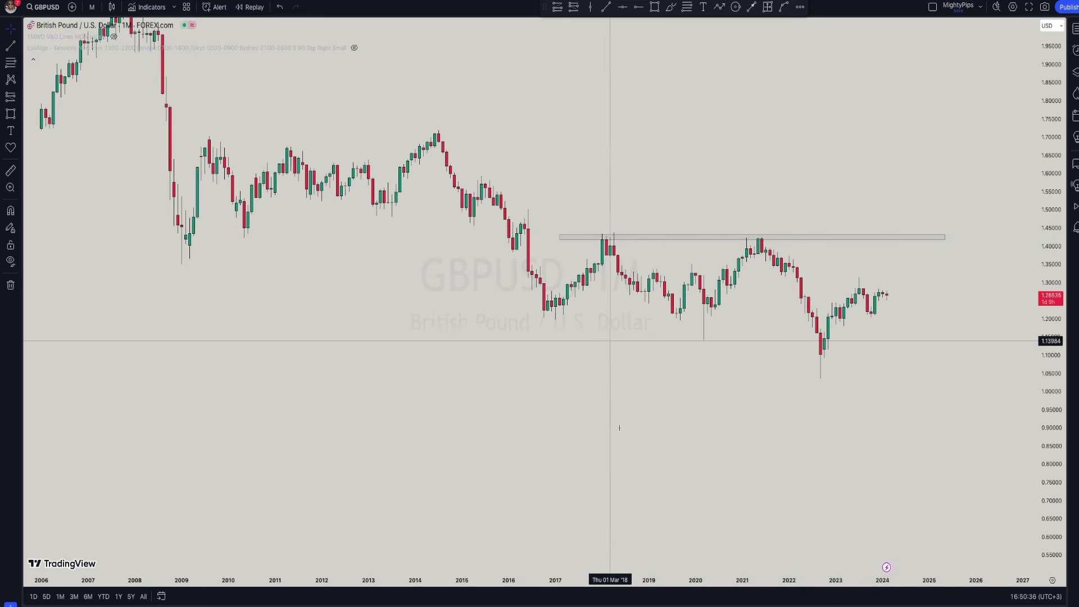
Draw a rectangle zone under the 2016 to 2019 lows near 1.20, from October 2016 to the upper zone's 2025 end date
drag(662, 361, 622, 342)
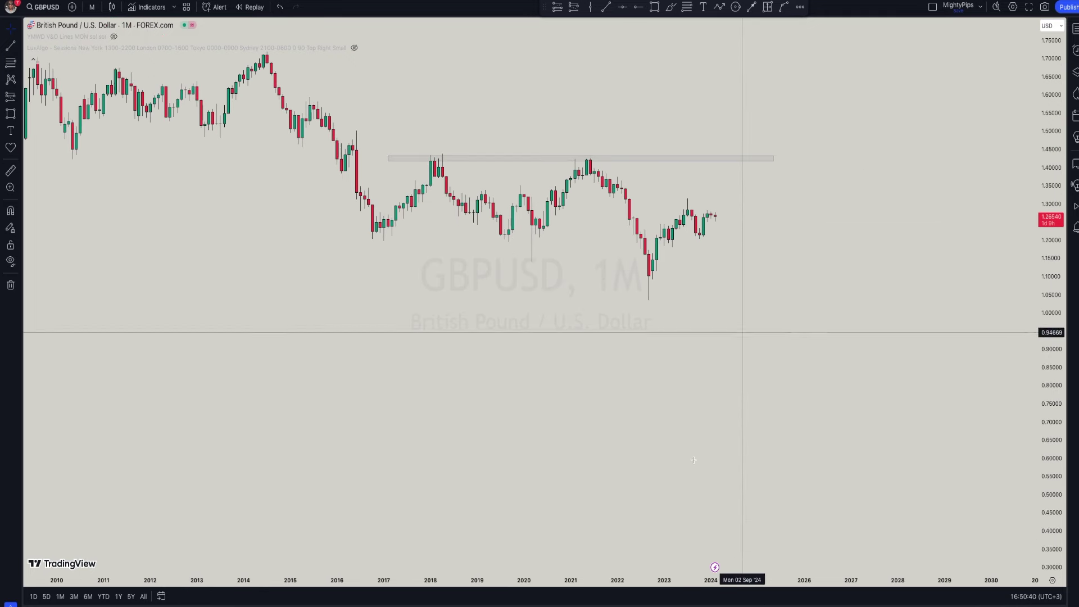
click(653, 9)
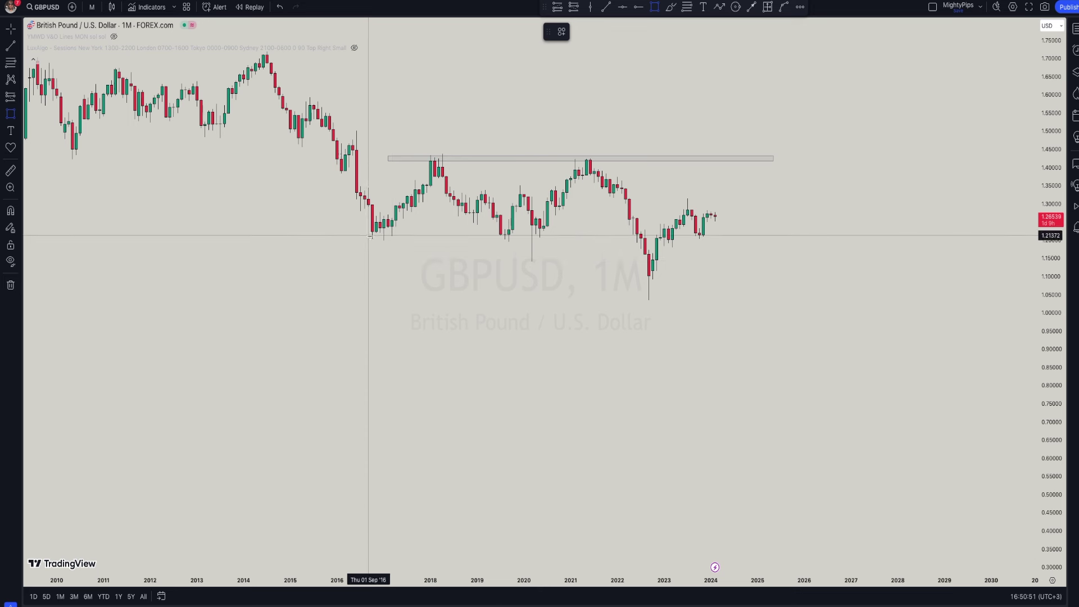
drag(372, 239, 657, 245)
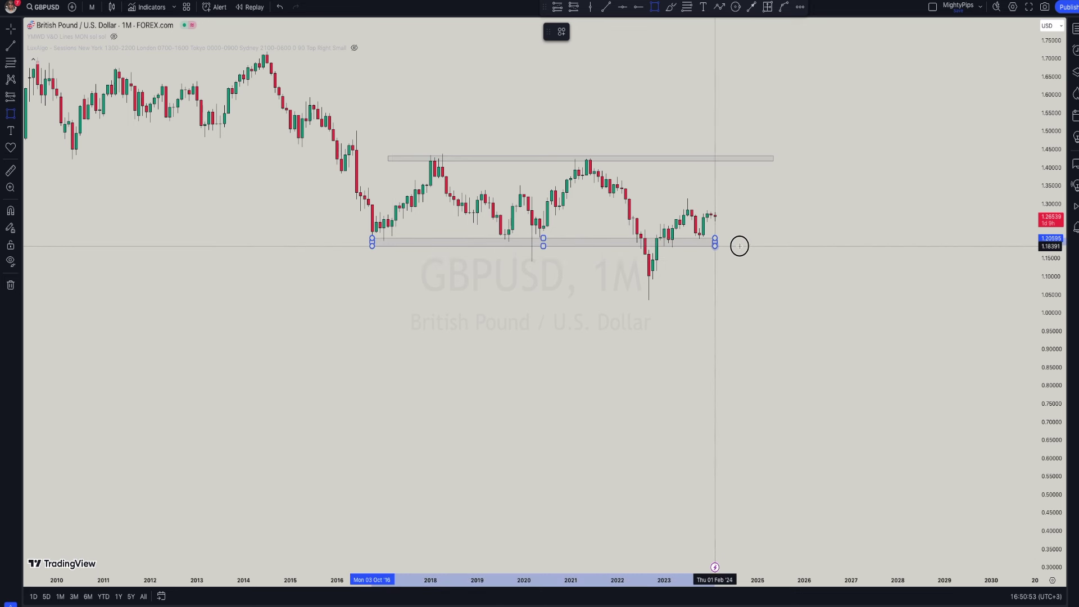
drag(740, 246, 773, 242)
scroll(682, 415, up, 1)
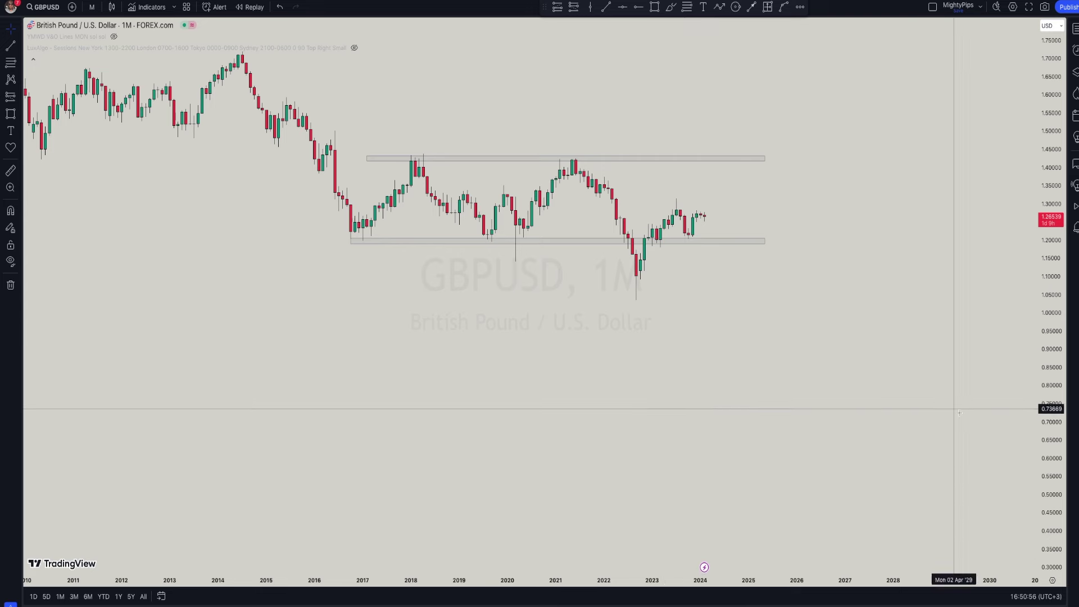
scroll(843, 411, up, 3)
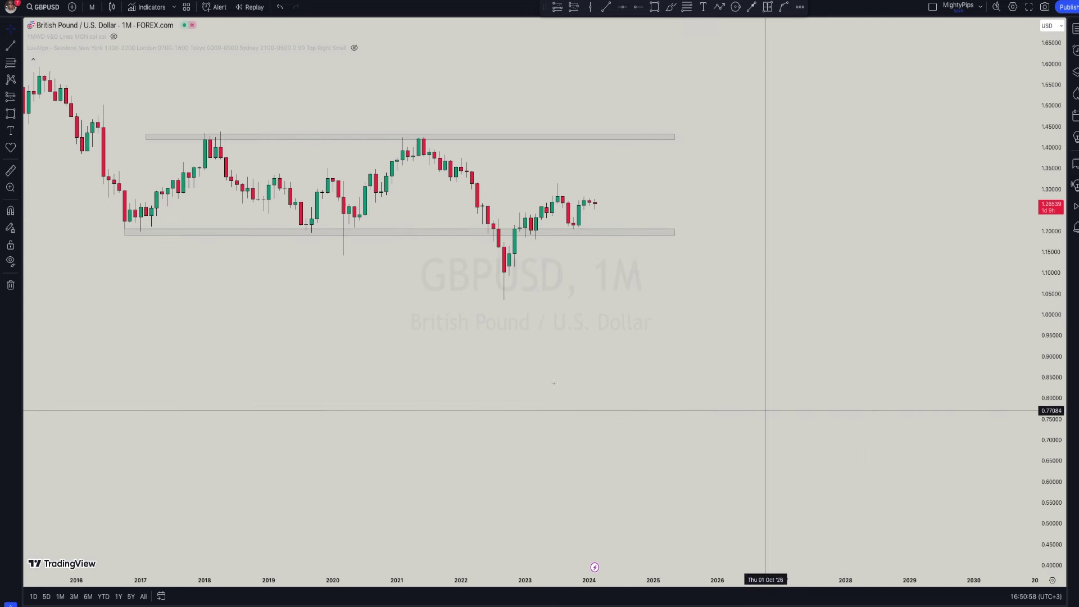
Examine the monthly price action between the 2018–2021 resistance zone and the support zone near 1.20, up to the latest candles
drag(330, 352, 624, 387)
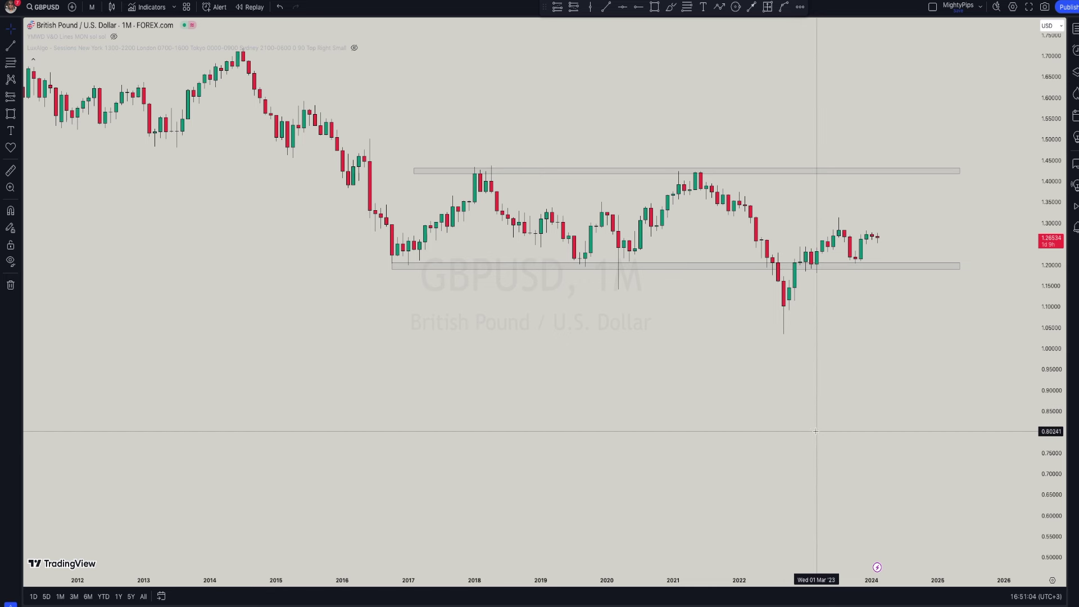
scroll(816, 431, up, 1)
drag(1057, 434, 1057, 416)
scroll(935, 472, up, 2)
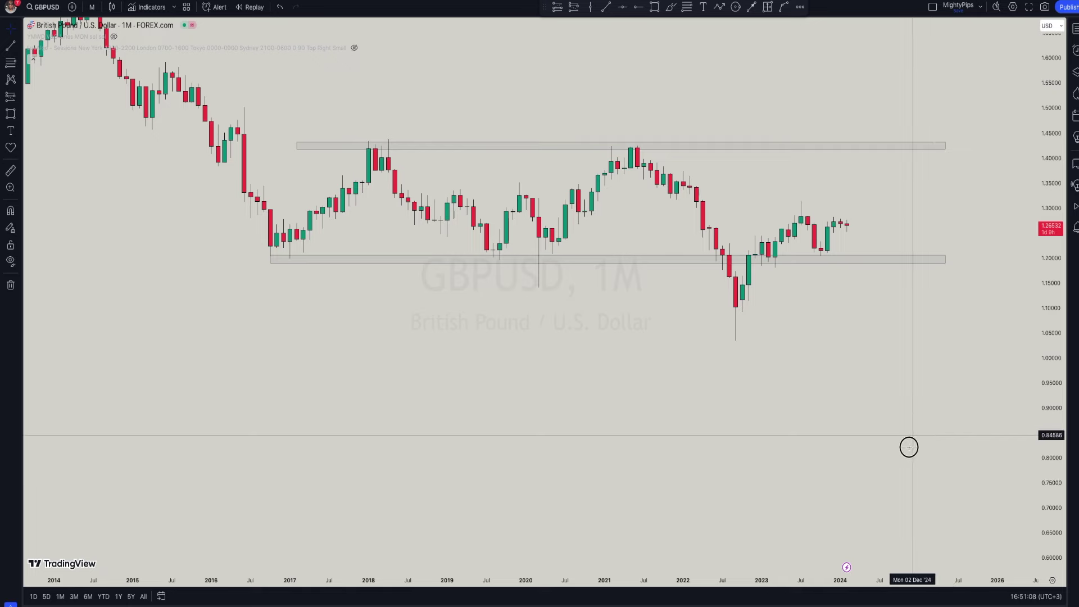
scroll(915, 485, down, 2)
drag(909, 447, 690, 475)
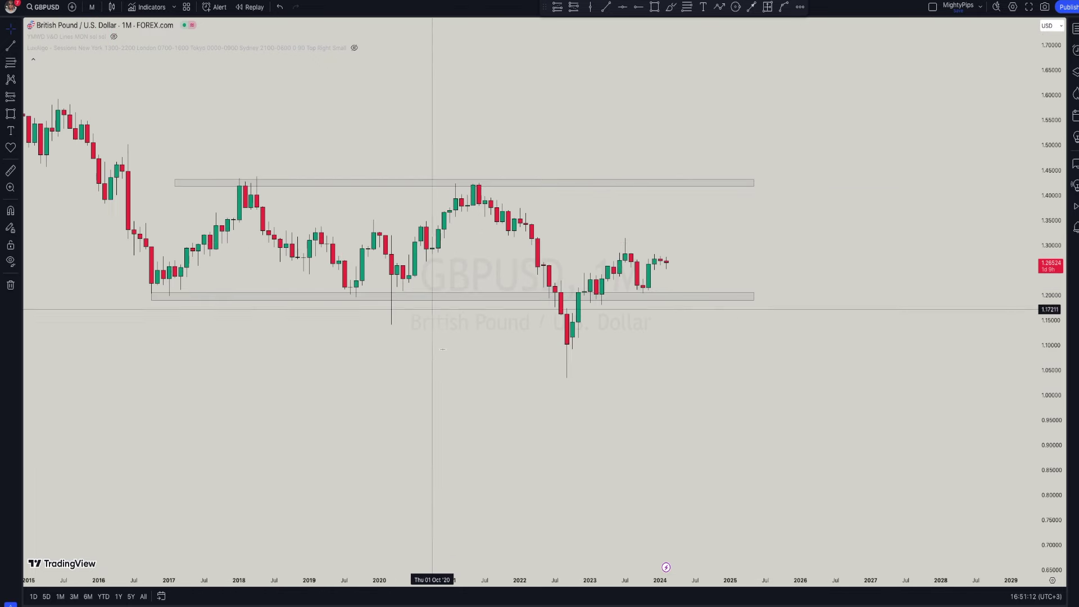
drag(455, 364, 537, 361)
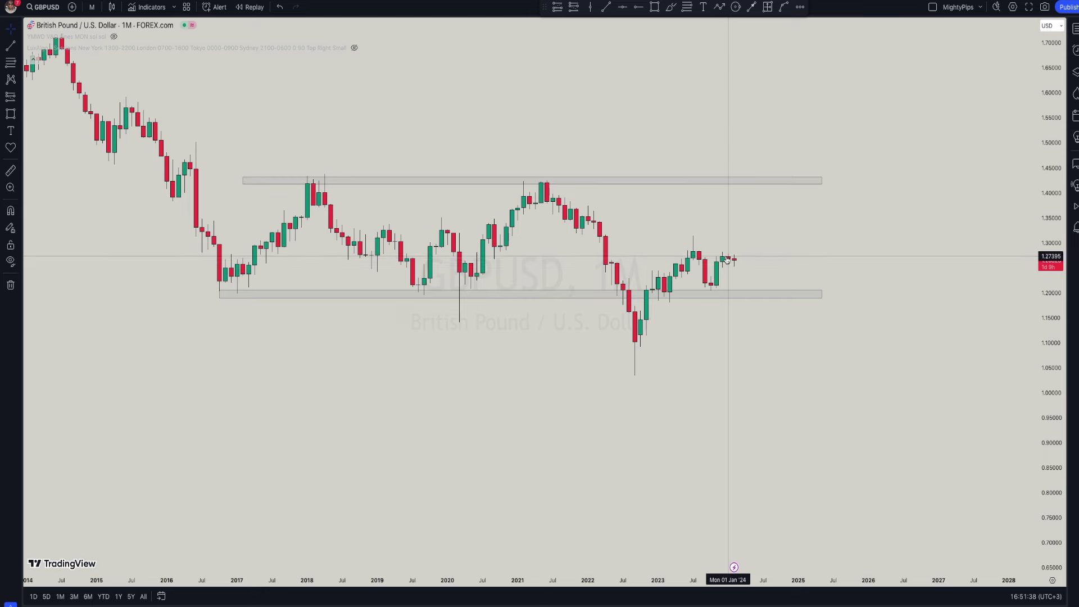
scroll(761, 337, up, 1)
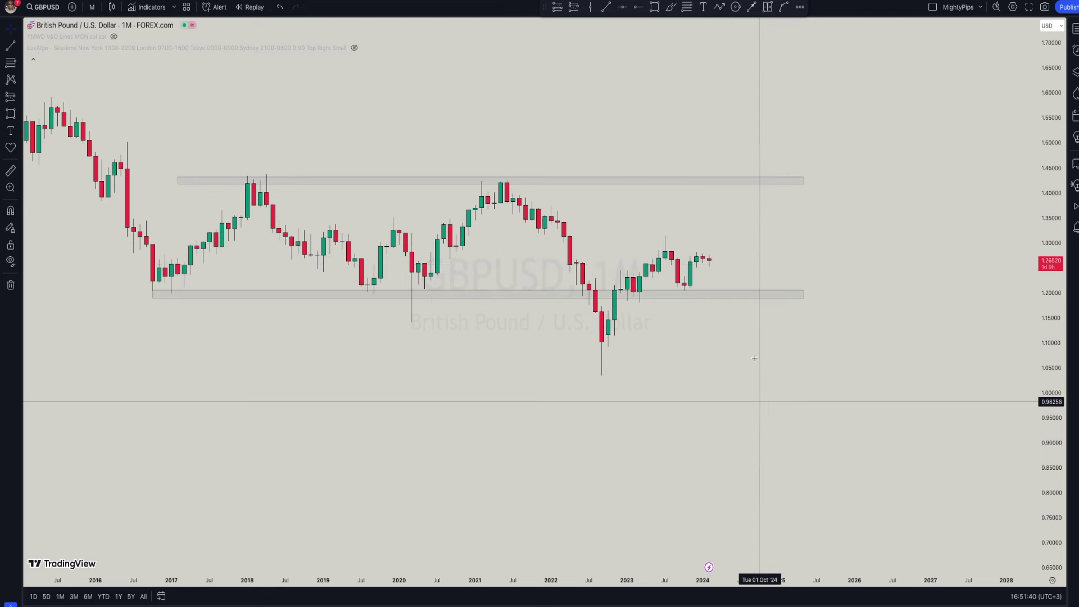
scroll(673, 416, down, 2)
drag(783, 428, 801, 425)
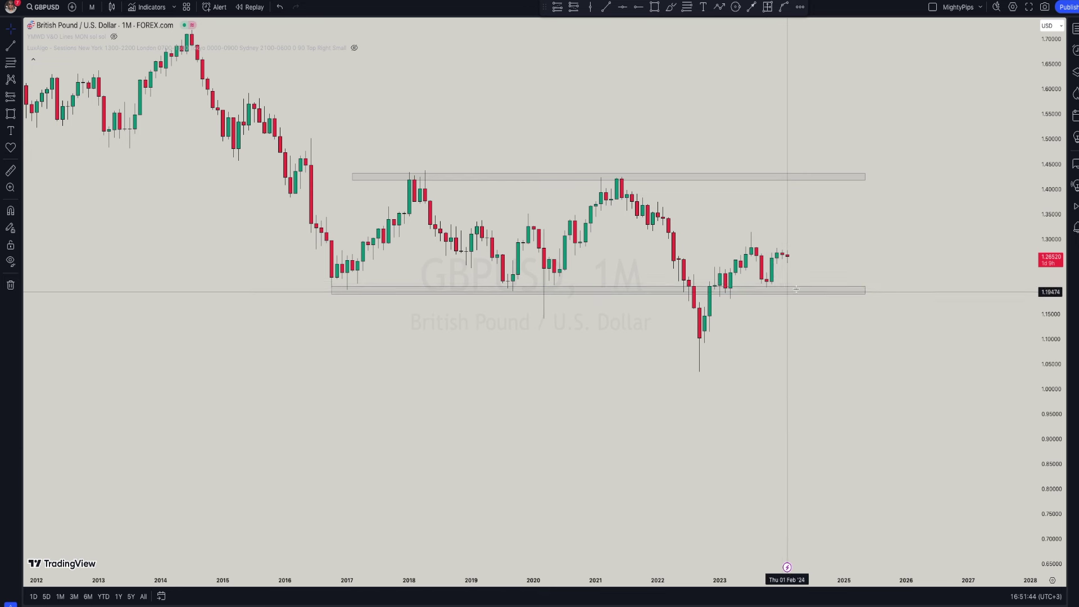
click(765, 288)
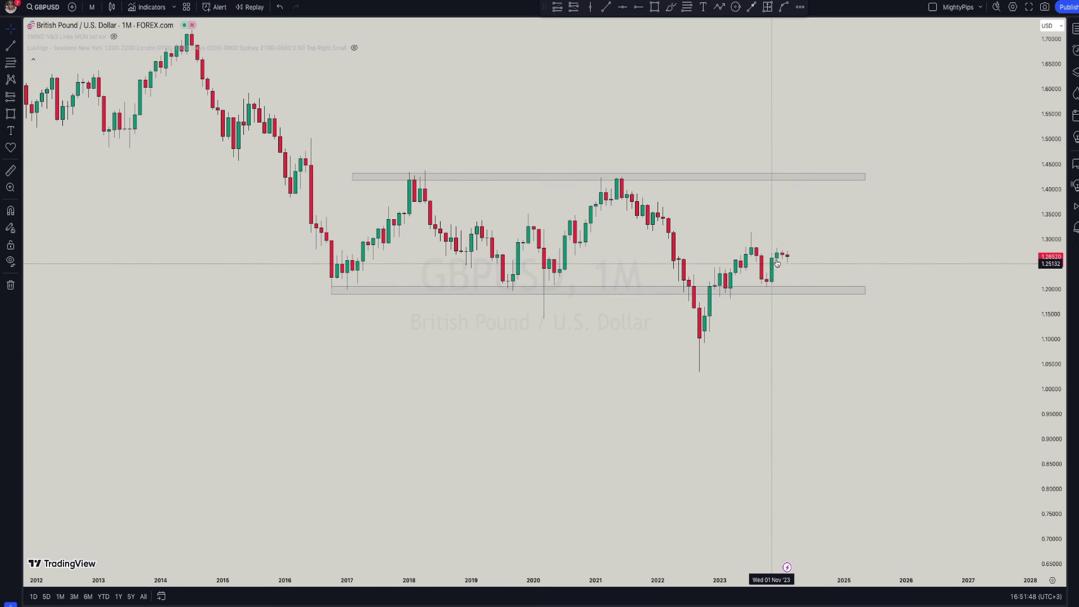
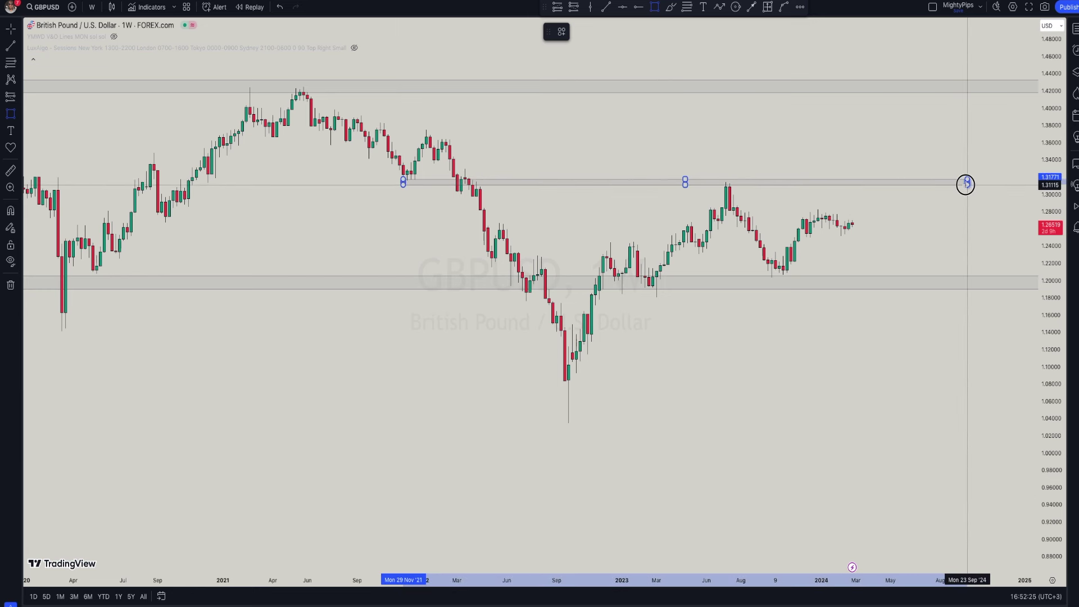
Examine the weekly price action from the 2021 highs through the zone near 1.31 to the early 2024 candles
scroll(491, 194, down, 2)
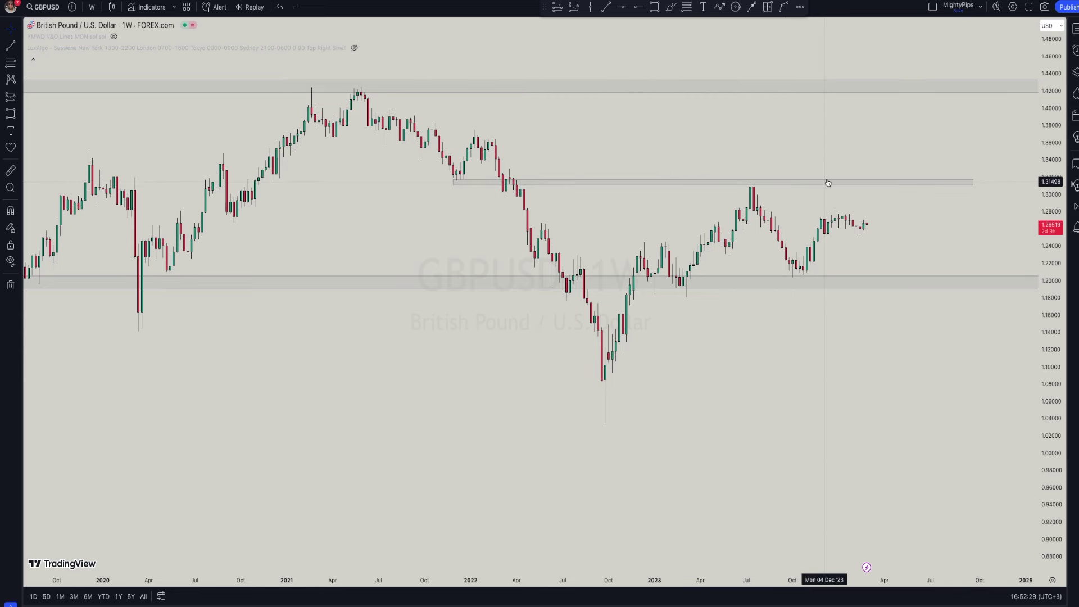
scroll(766, 241, up, 4)
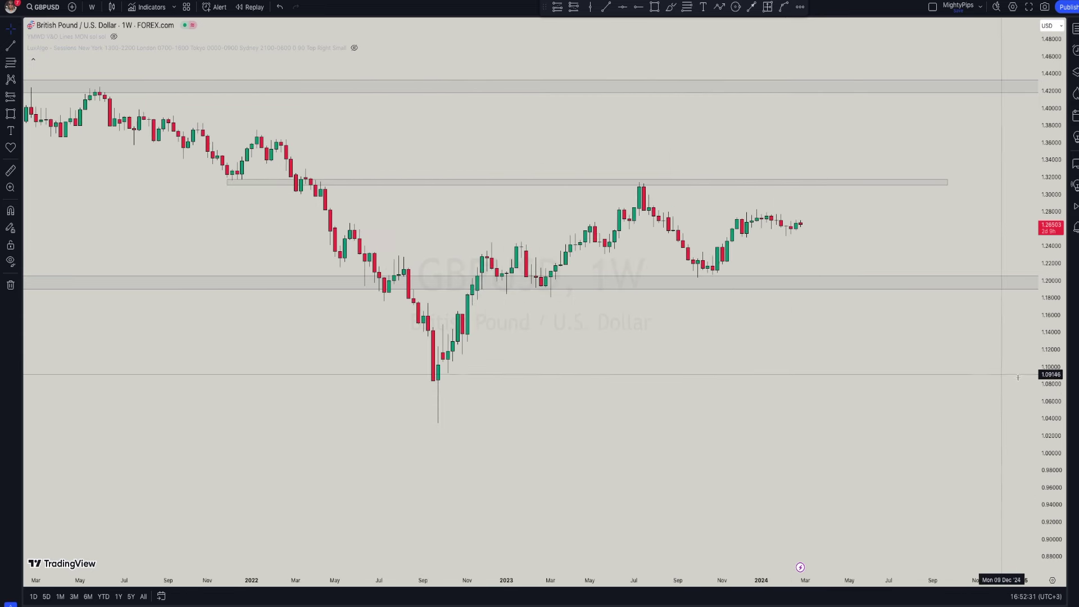
drag(1053, 429, 1054, 404)
drag(787, 388, 778, 407)
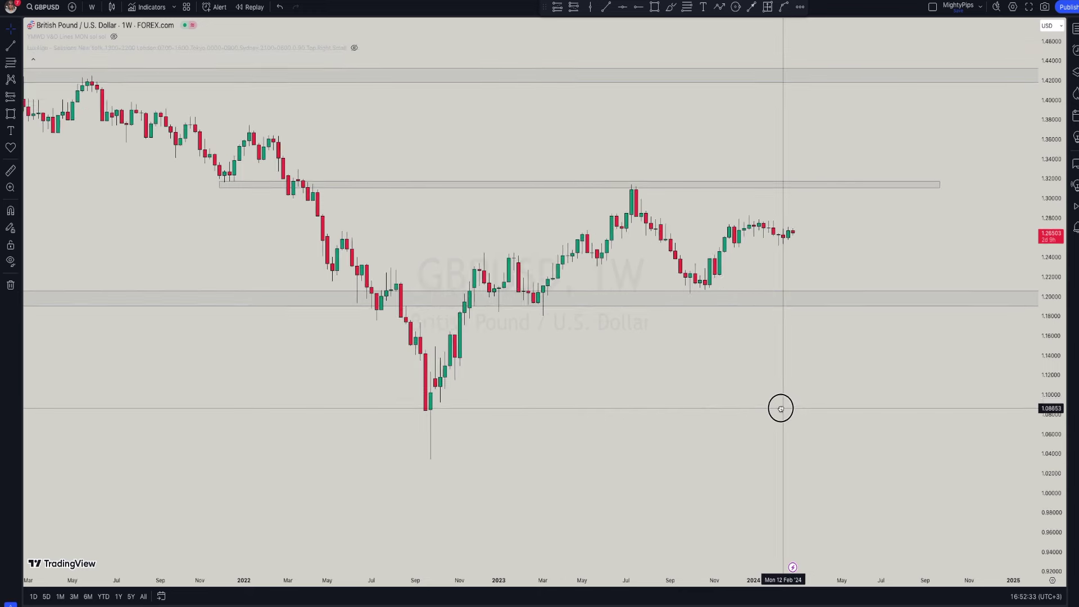
scroll(785, 374, down, 2)
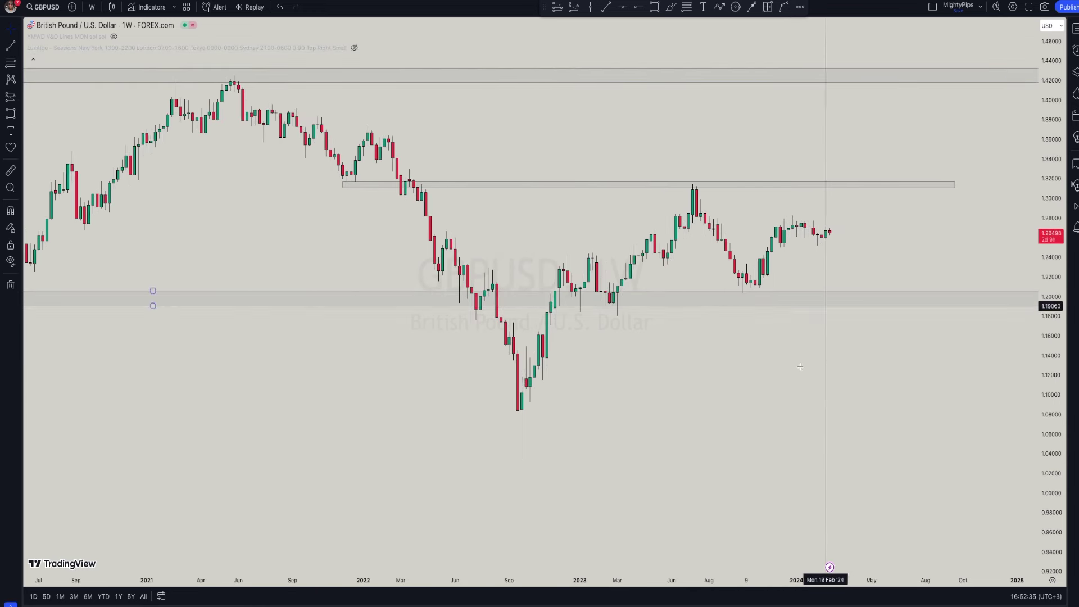
scroll(798, 390, down, 1)
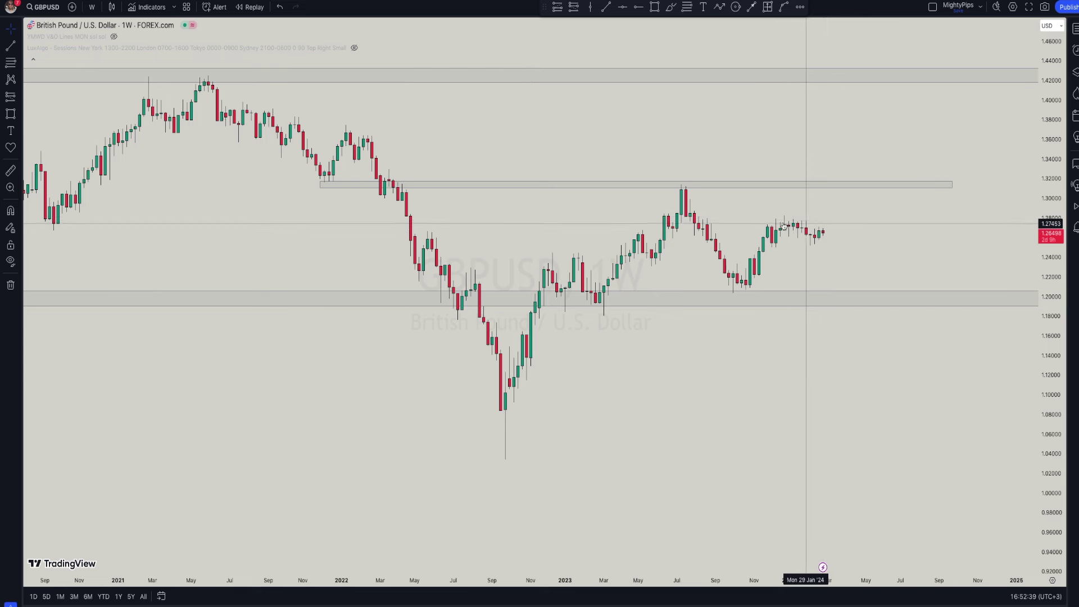
scroll(812, 422, down, 1)
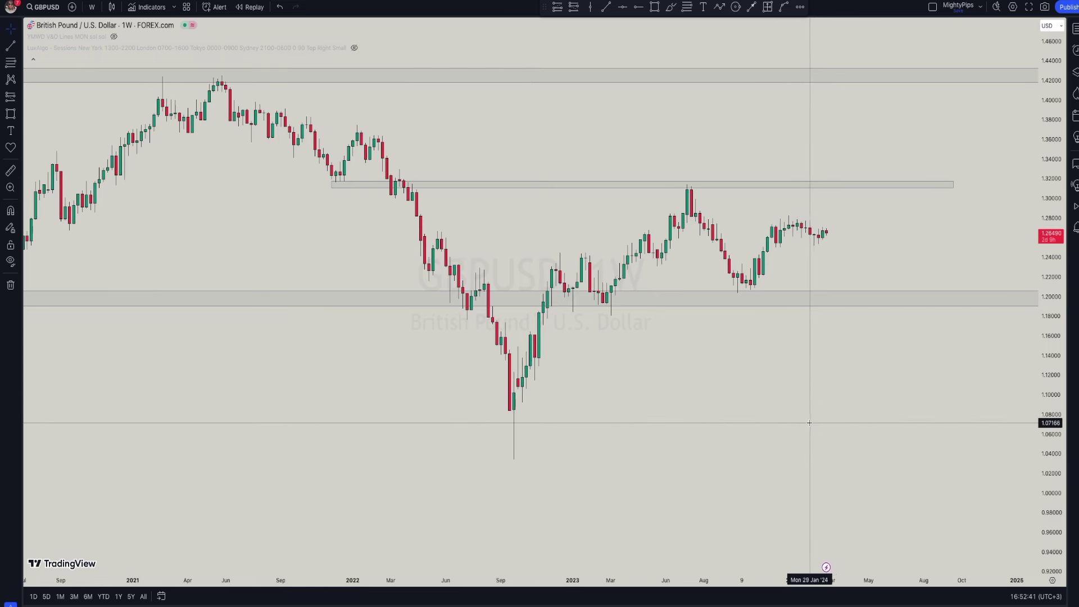
Draw a rectangle zone across the December 2023 highs, from 6 November 2023 to 23 September 2024 at about 1.277 to 1.282
drag(1058, 442, 1056, 414)
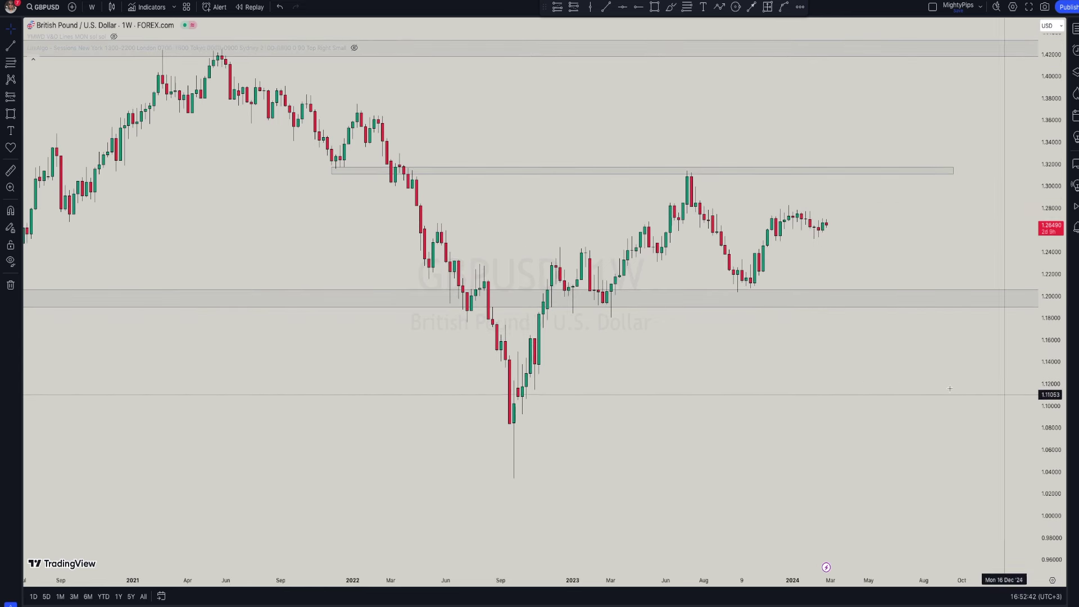
drag(855, 385, 843, 433)
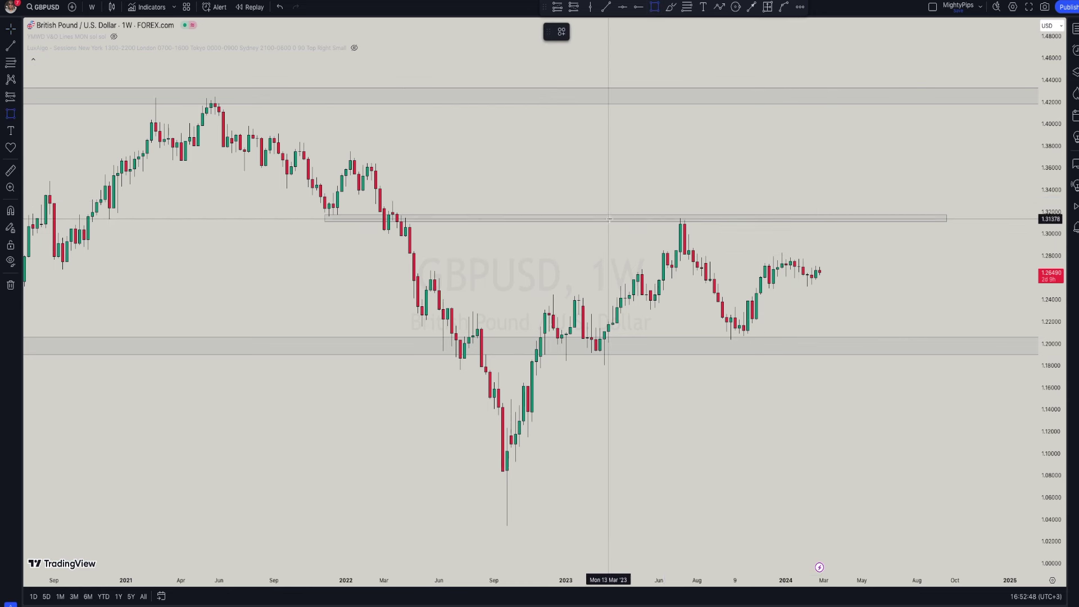
drag(763, 254, 947, 258)
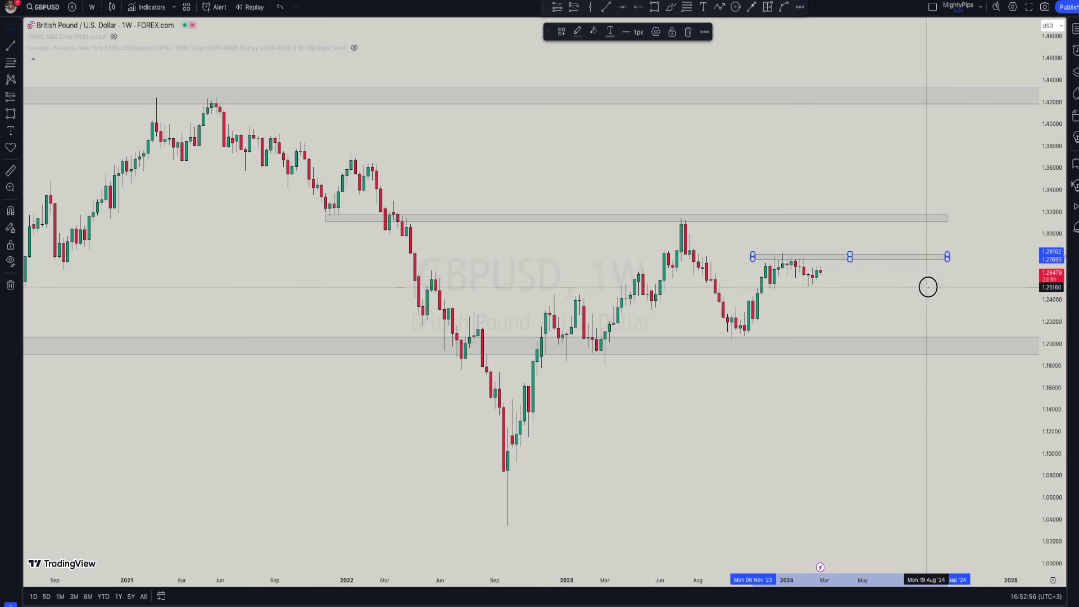
click(928, 288)
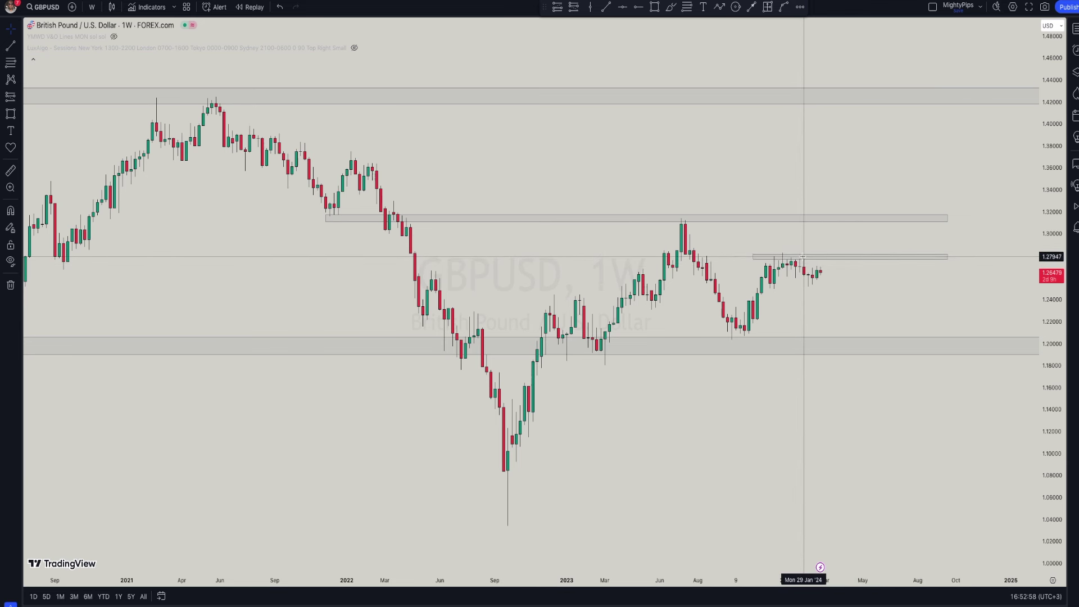
Set the fill colour of the rectangle zone near 1.31 to blue
click(852, 225)
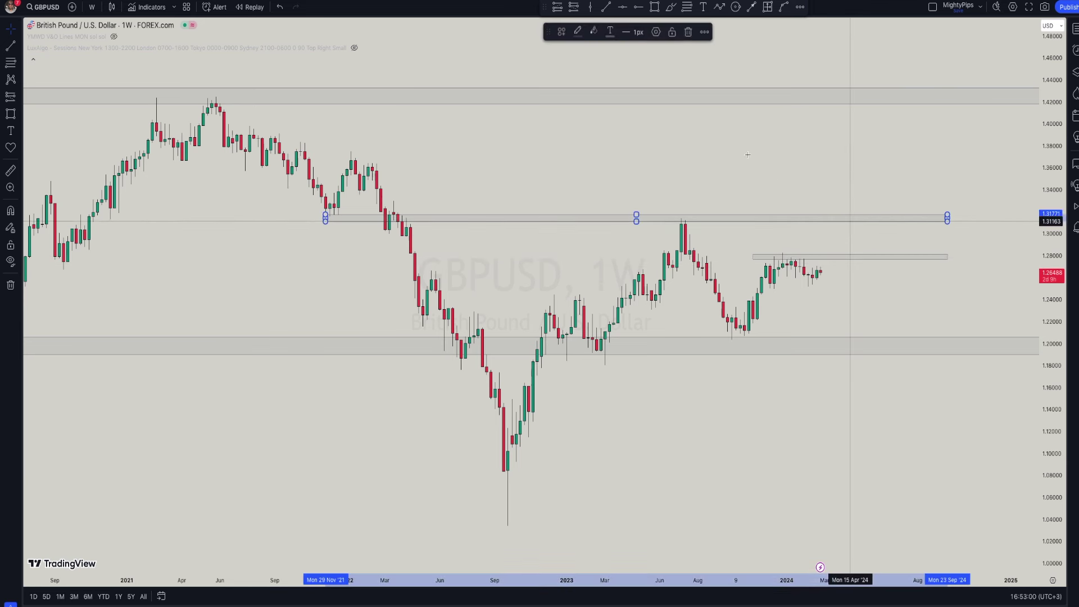
click(577, 33)
click(595, 32)
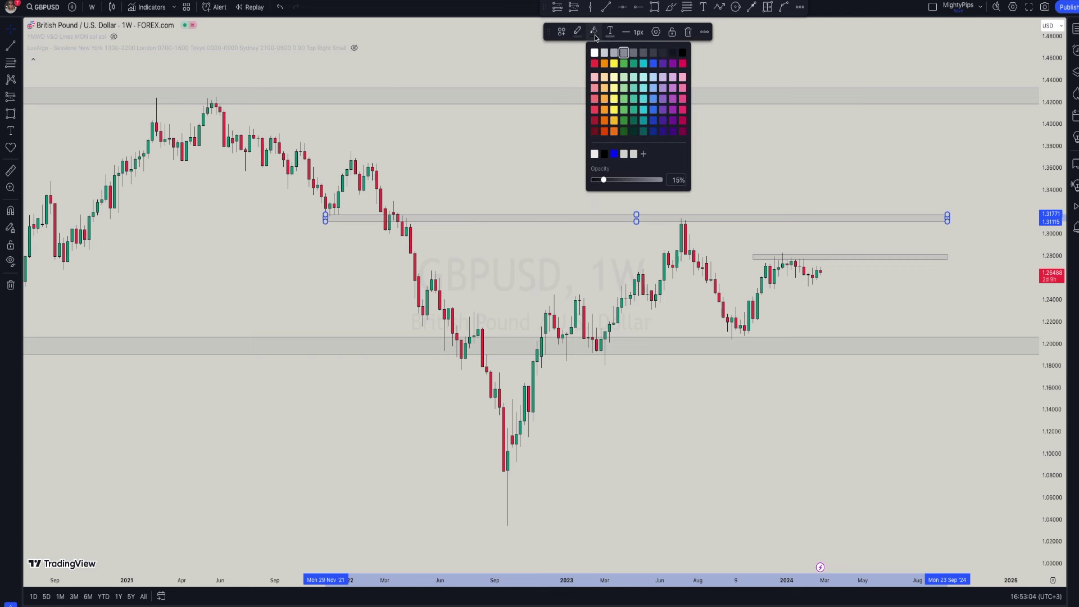
click(652, 65)
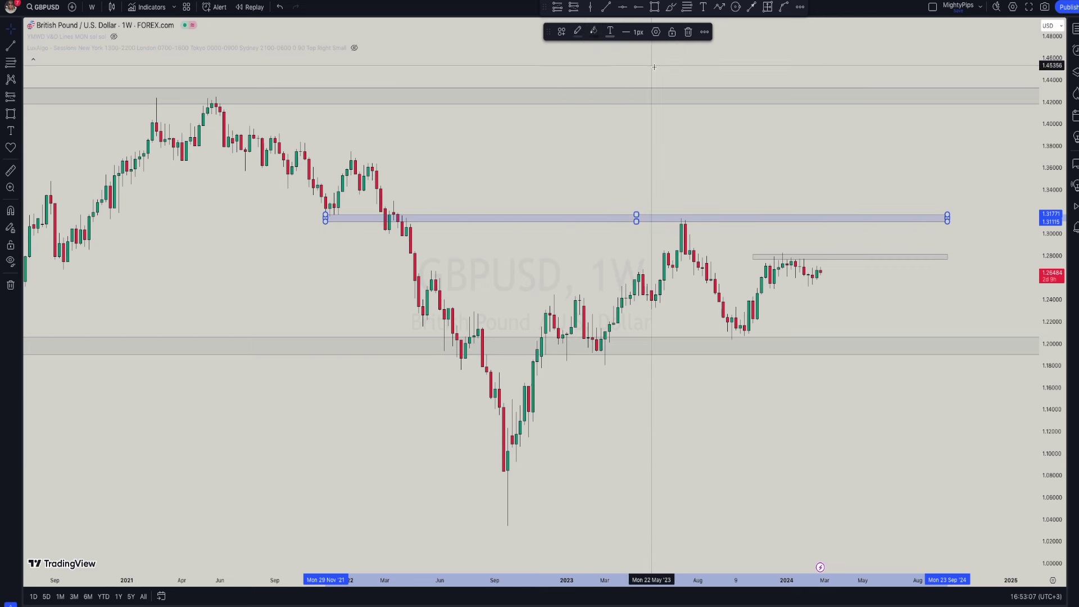
Give the shorter rectangle zone near 1.28 the same blue fill and deselect it
click(840, 262)
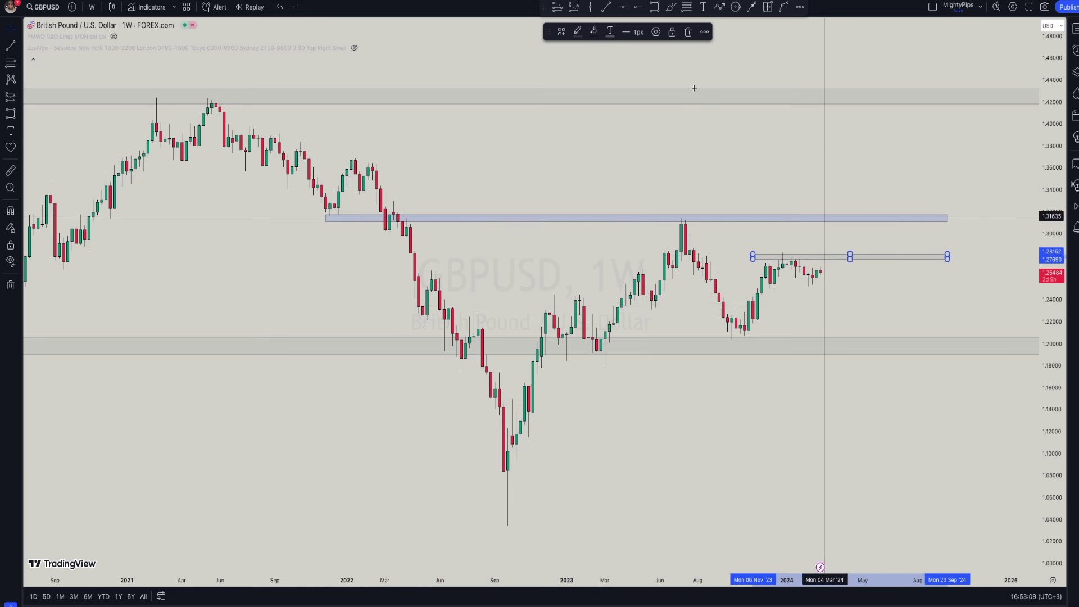
click(580, 34)
click(591, 33)
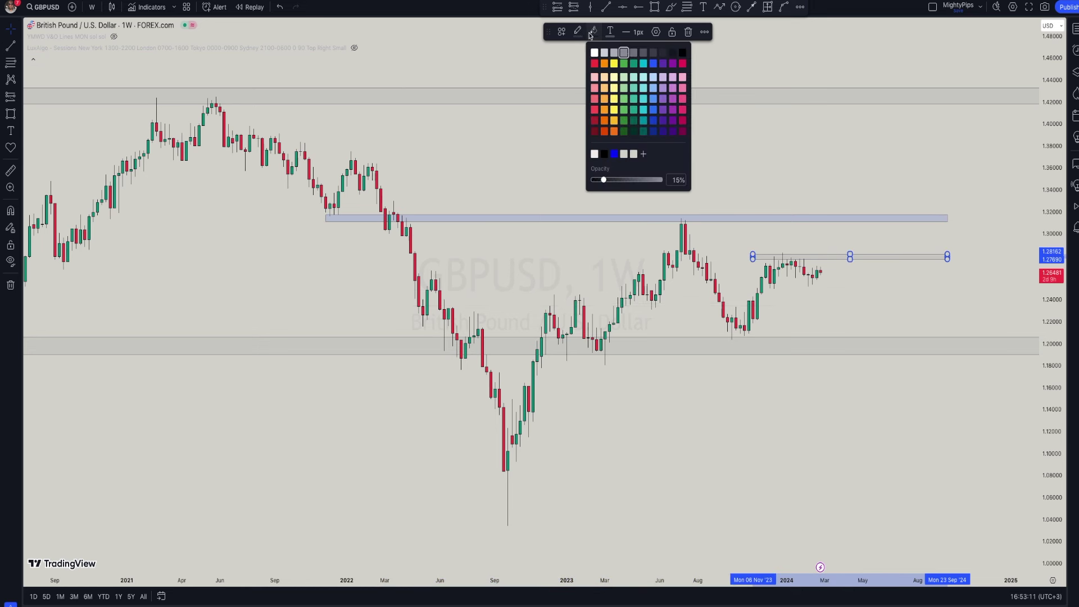
click(652, 66)
click(837, 265)
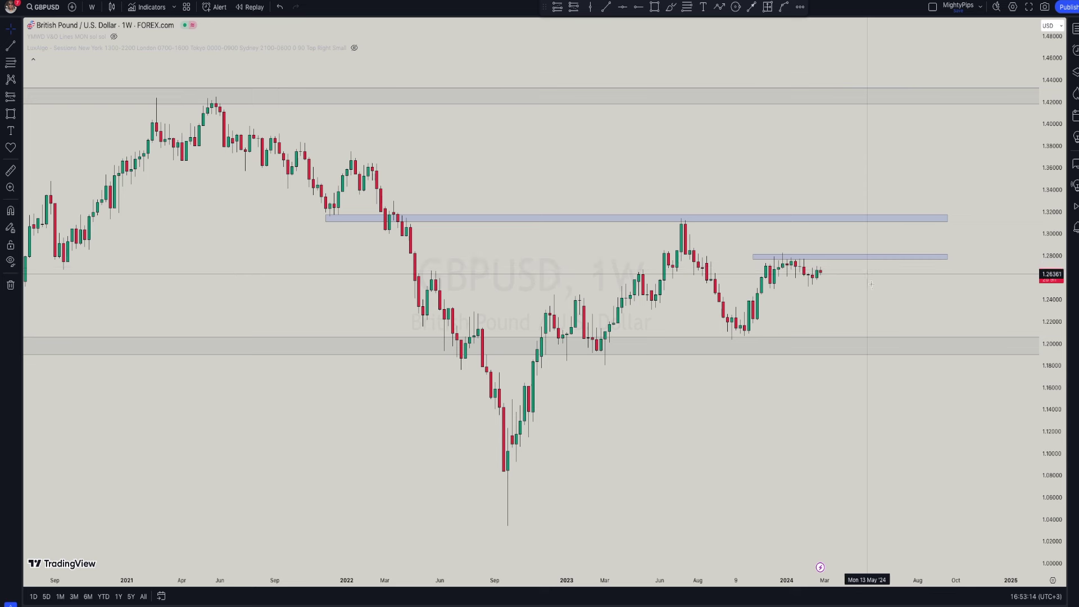
Draw a trend line from the July 2023 high at about 1.31 down to November 2023 at about 1.20, then delete it
scroll(873, 290, up, 3)
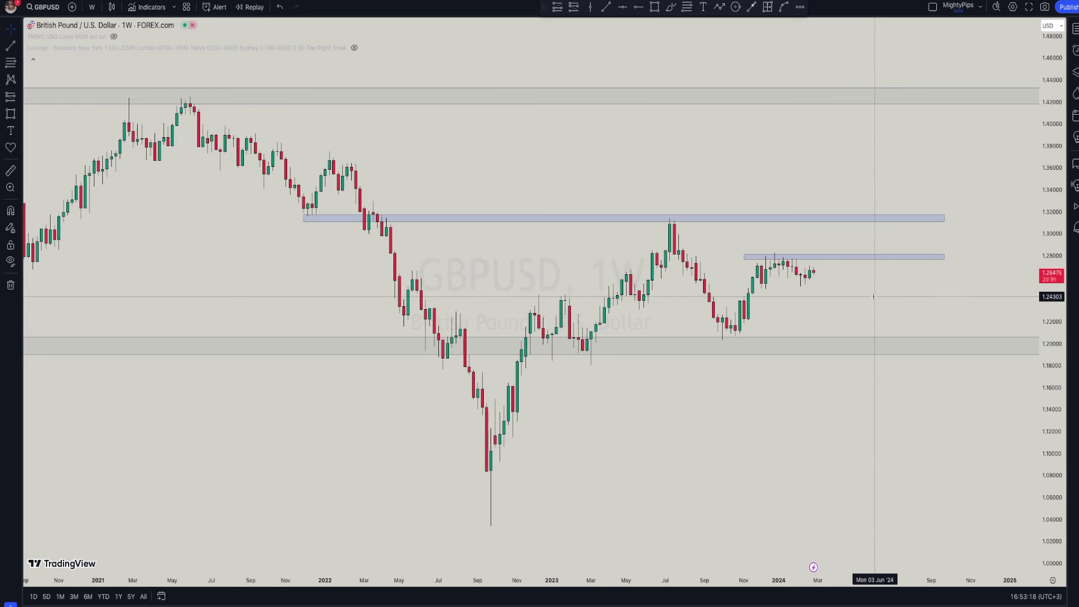
scroll(873, 298, up, 1)
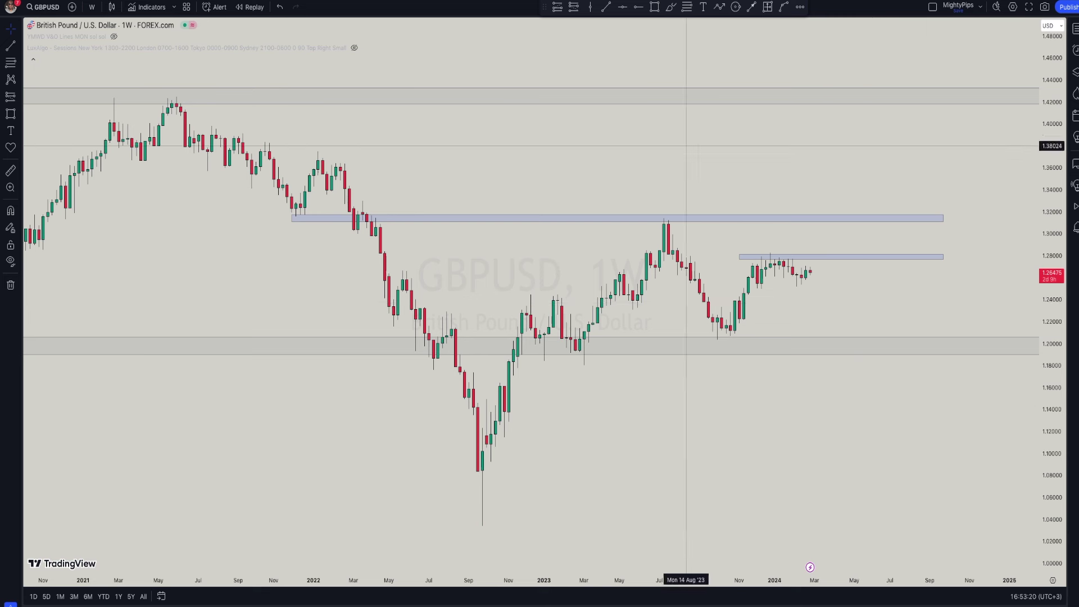
click(612, 7)
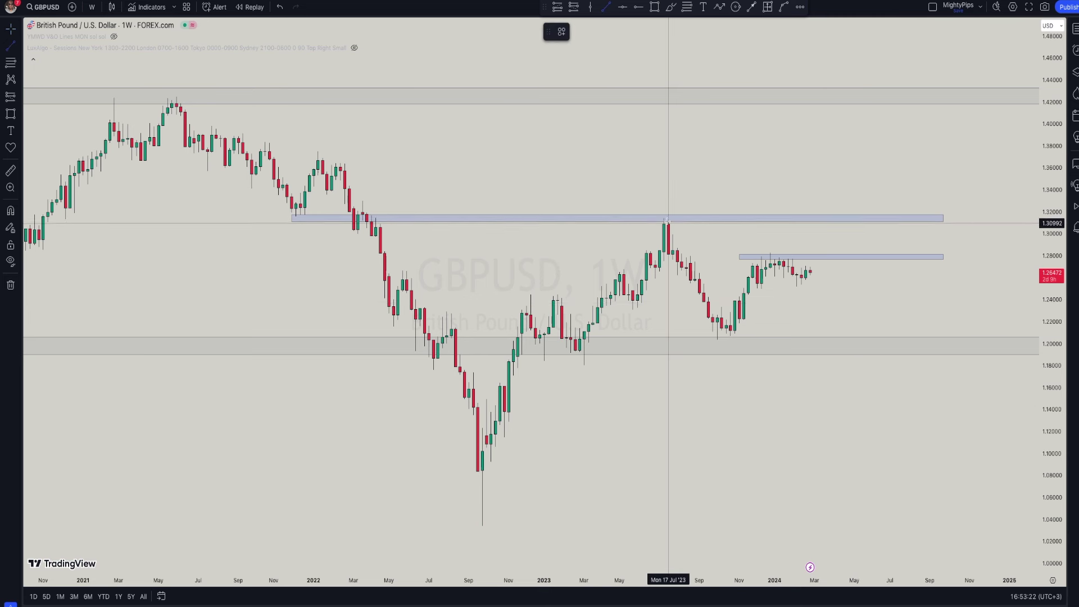
click(668, 221)
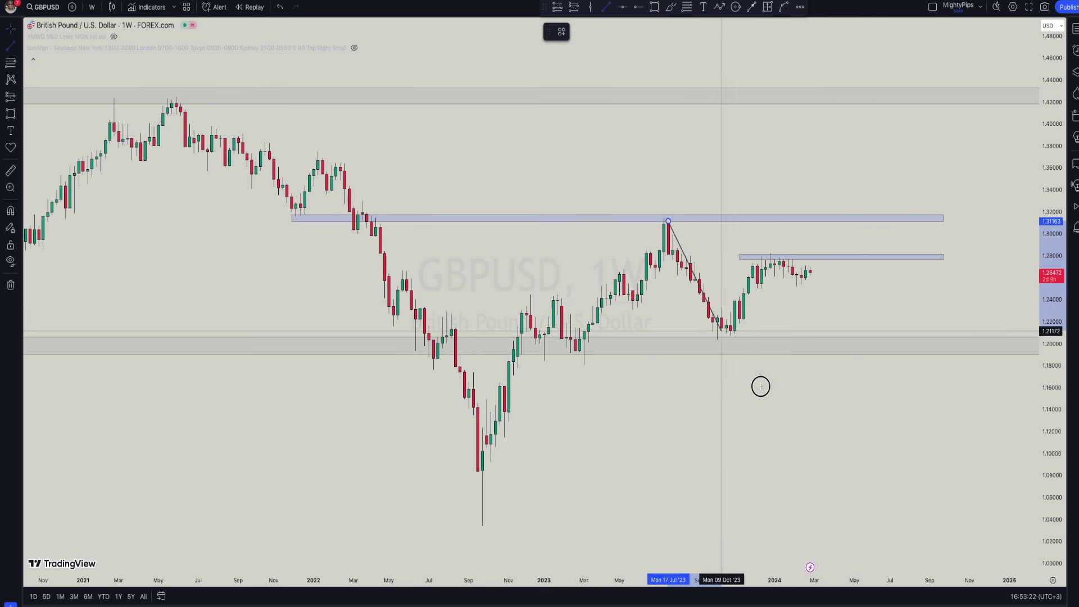
click(740, 341)
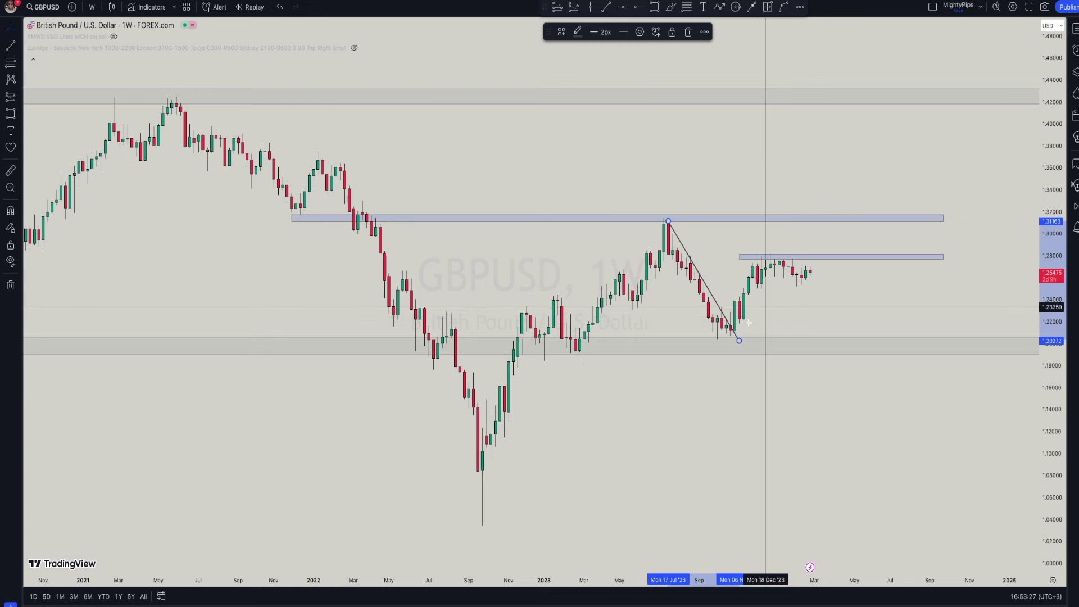
click(690, 32)
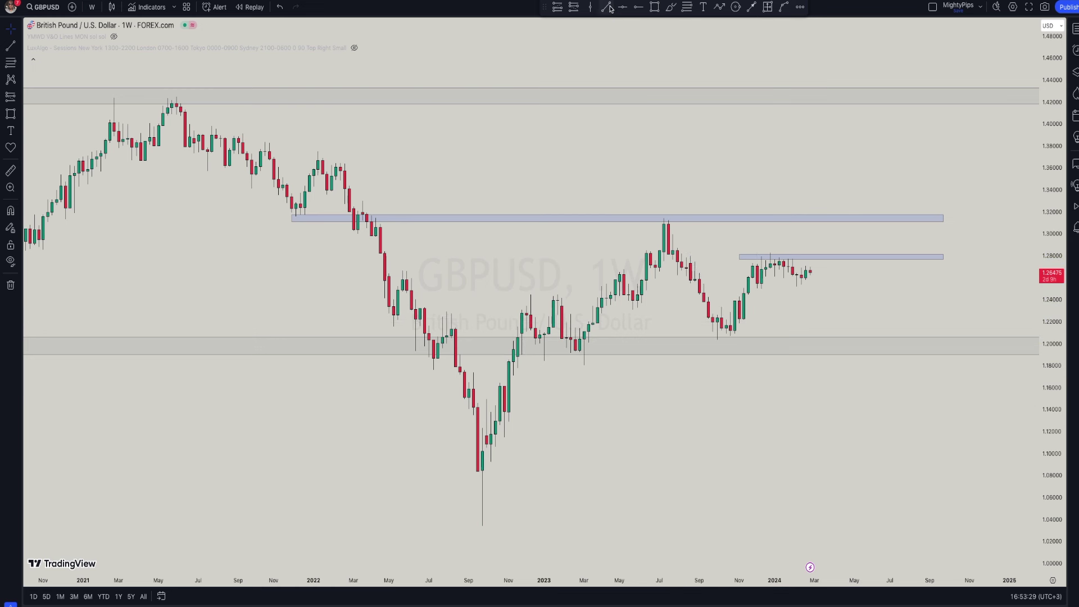
Draw a rising trend line from 23 October 2023 at about 1.204 to January 2024 at about 1.28
click(730, 339)
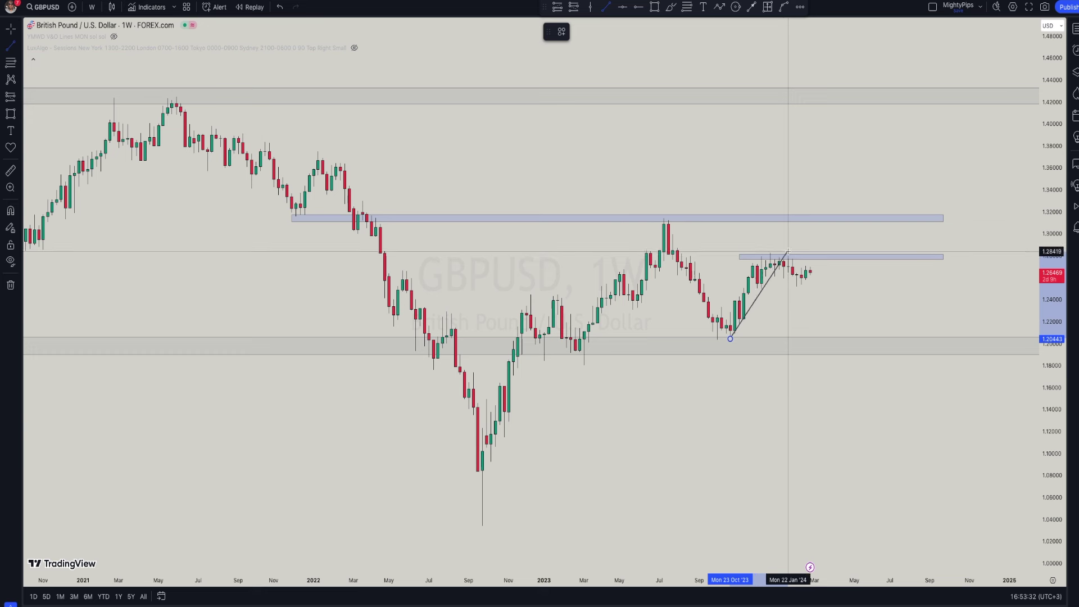
drag(730, 339, 732, 341)
click(764, 337)
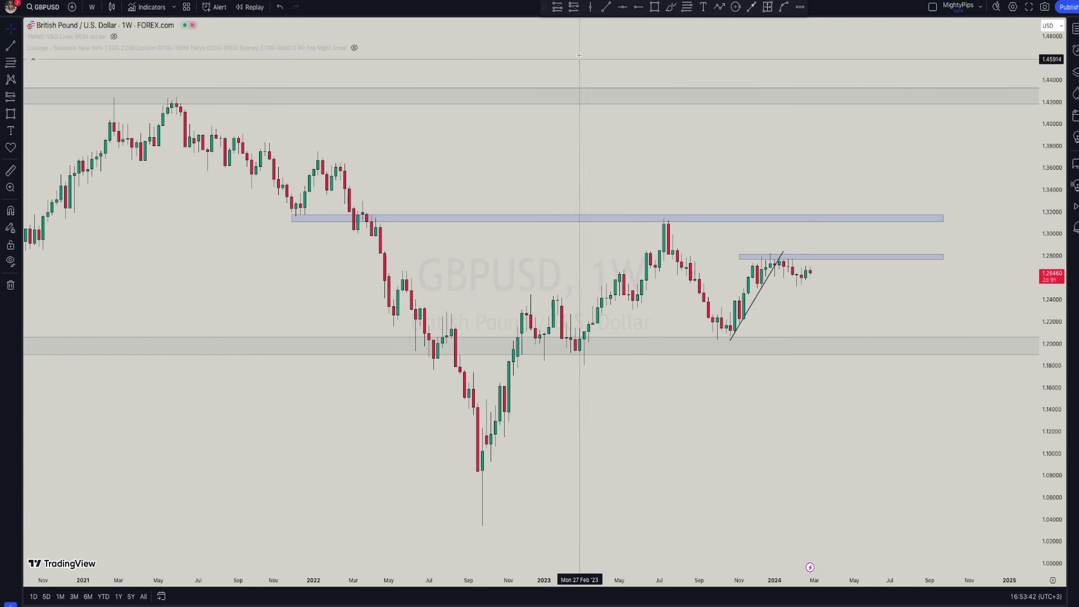
Switch the chart to the 1 day timeframe and frame the price action from March 2023 to the latest candles
click(92, 7)
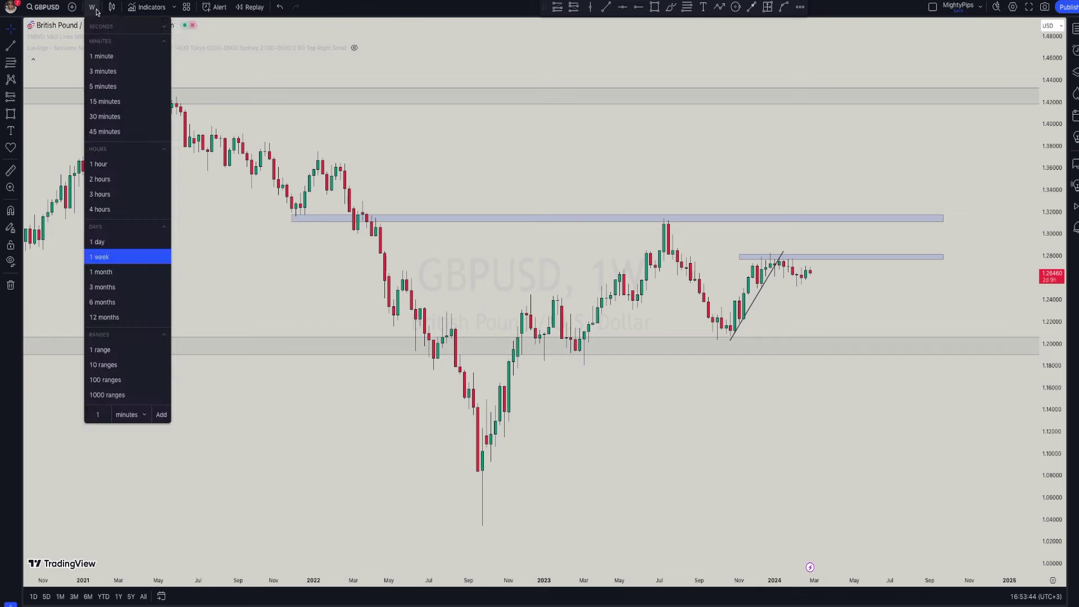
click(111, 241)
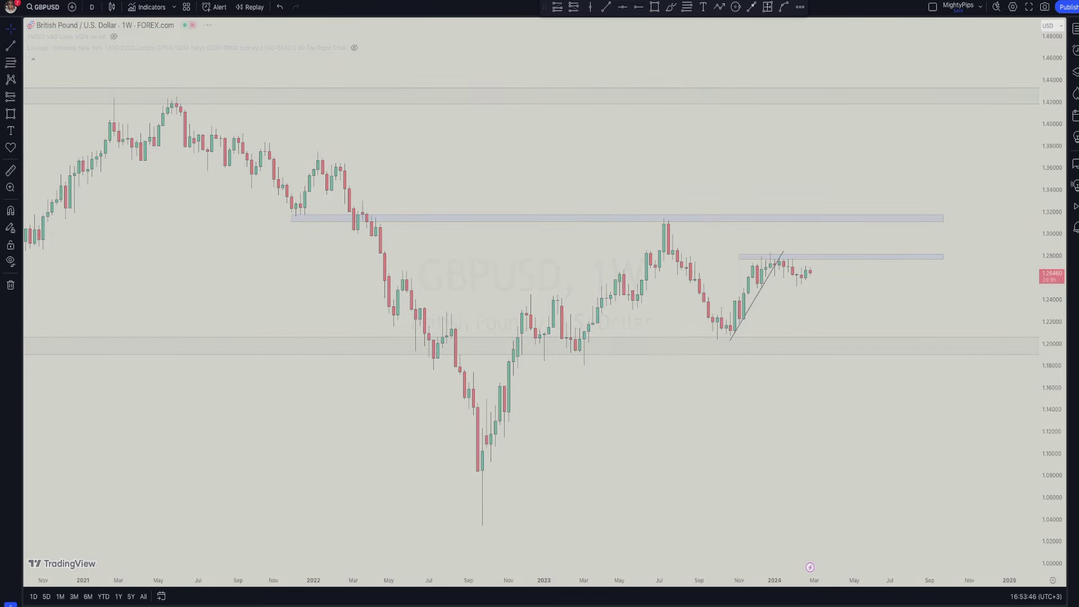
drag(1041, 434, 1037, 264)
scroll(889, 336, down, 3)
drag(889, 336, 810, 360)
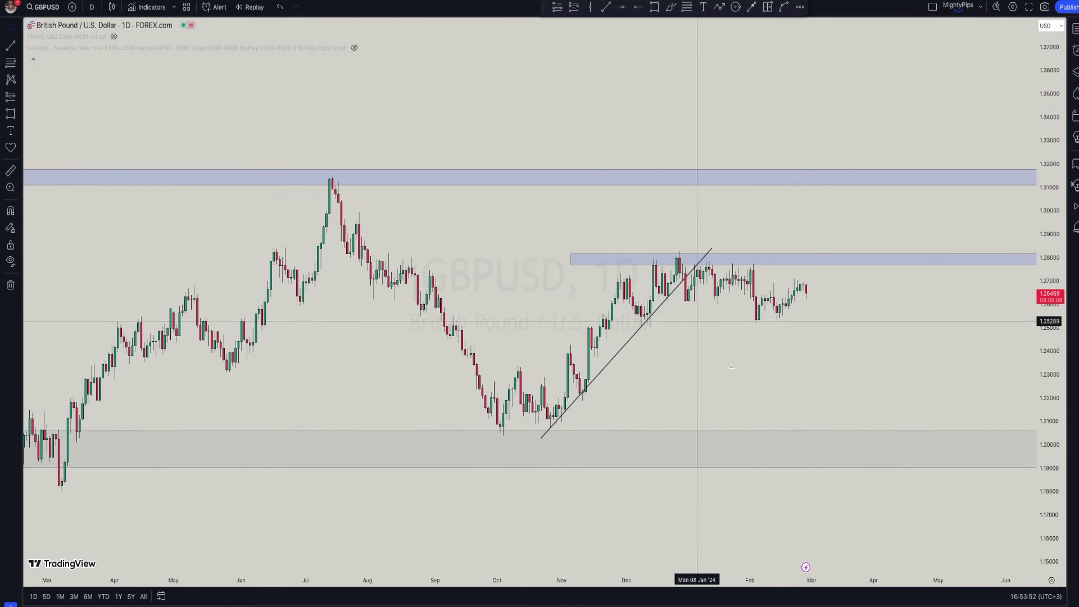
Shorten the blue rectangle zone near 1.28 so that it ends in early June 2024
drag(723, 380, 439, 344)
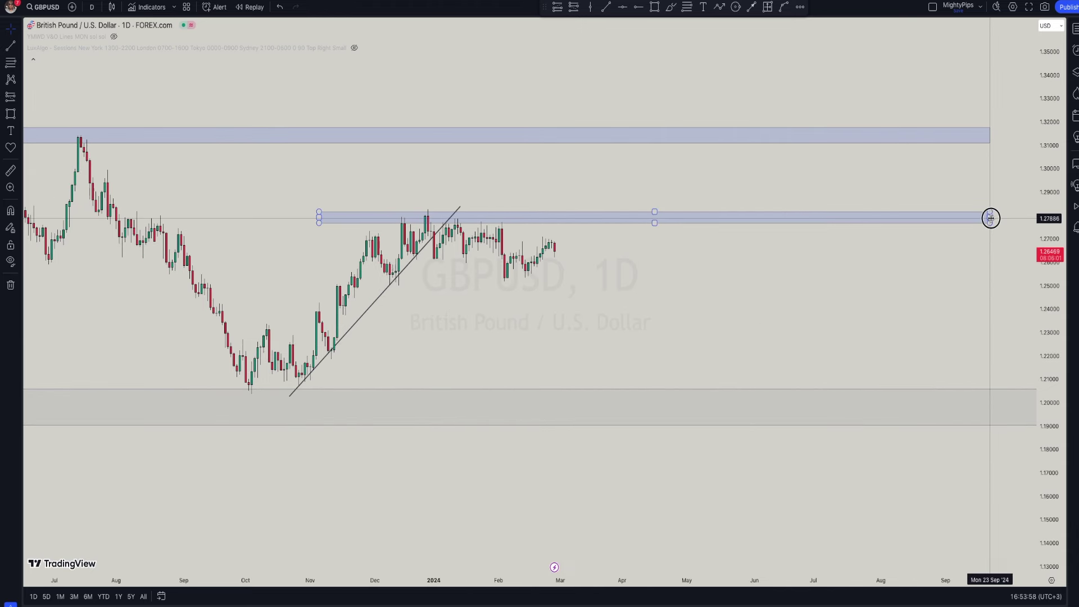
drag(990, 217, 763, 215)
drag(958, 269, 1069, 274)
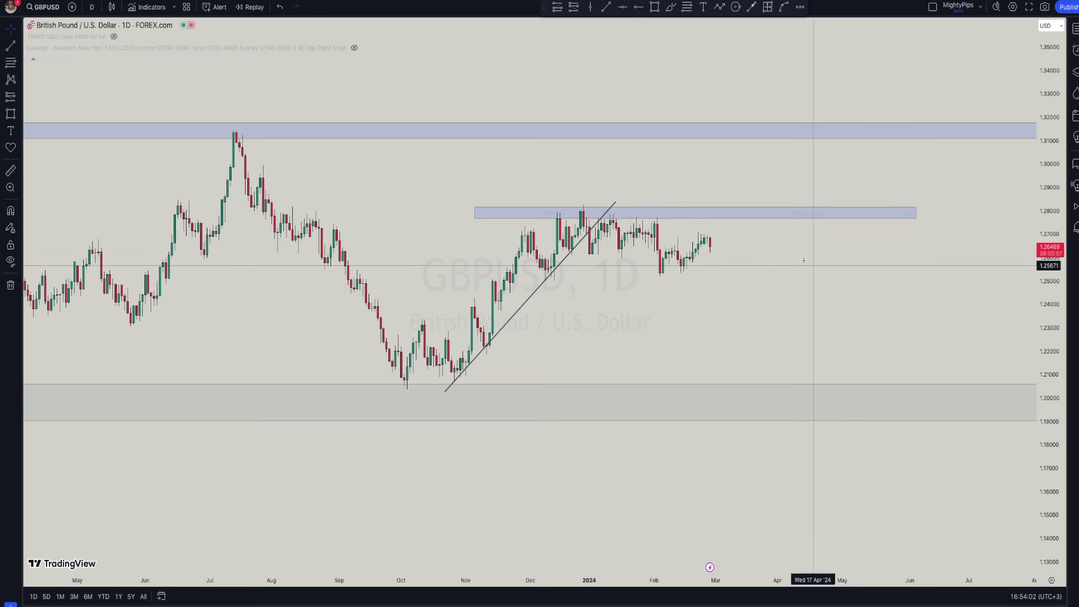
click(568, 217)
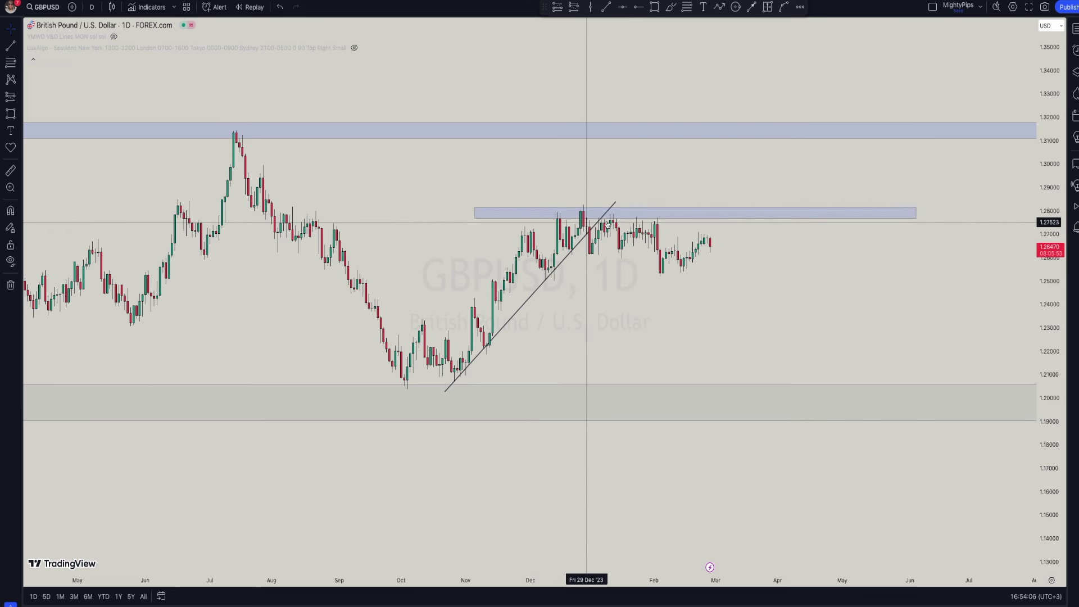
click(646, 219)
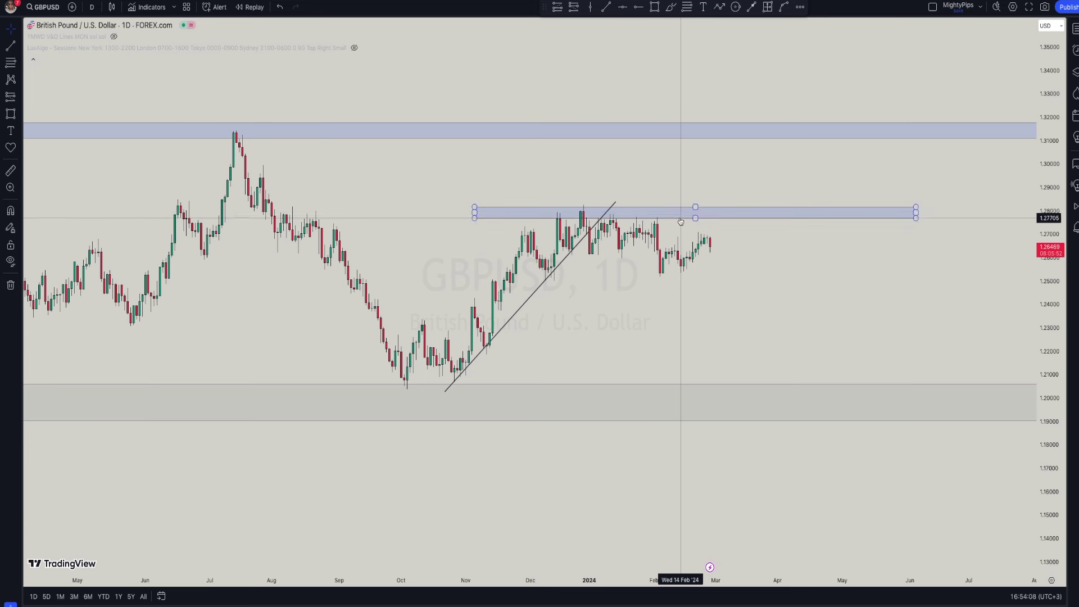
Draw a thin rectangle zone from 20 December 2023 to 12 March 2024 between about 1.262 and 1.2635
scroll(776, 333, down, 1)
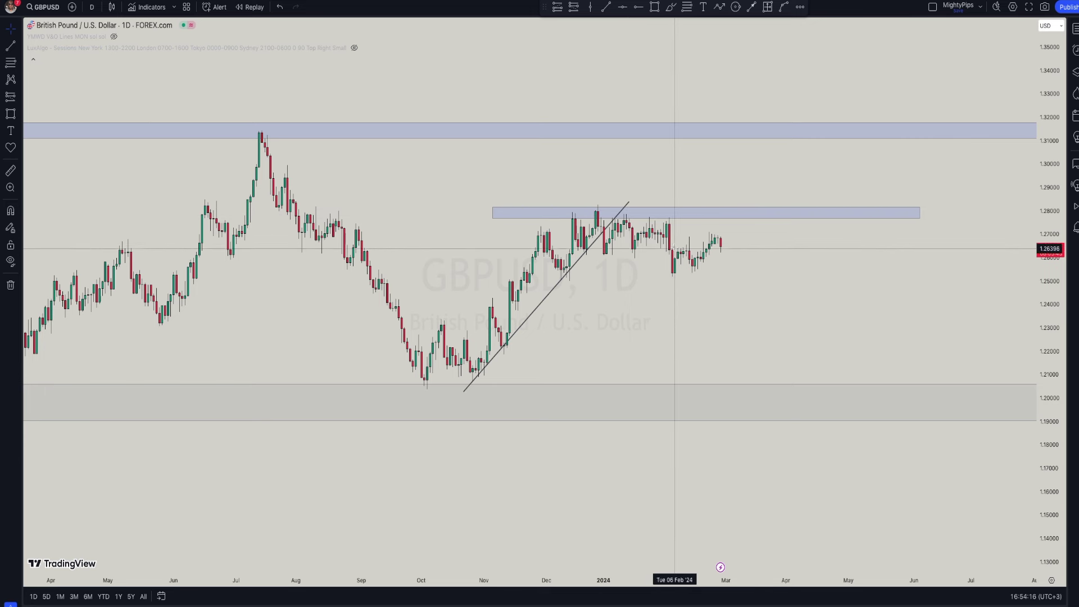
scroll(680, 321, up, 2)
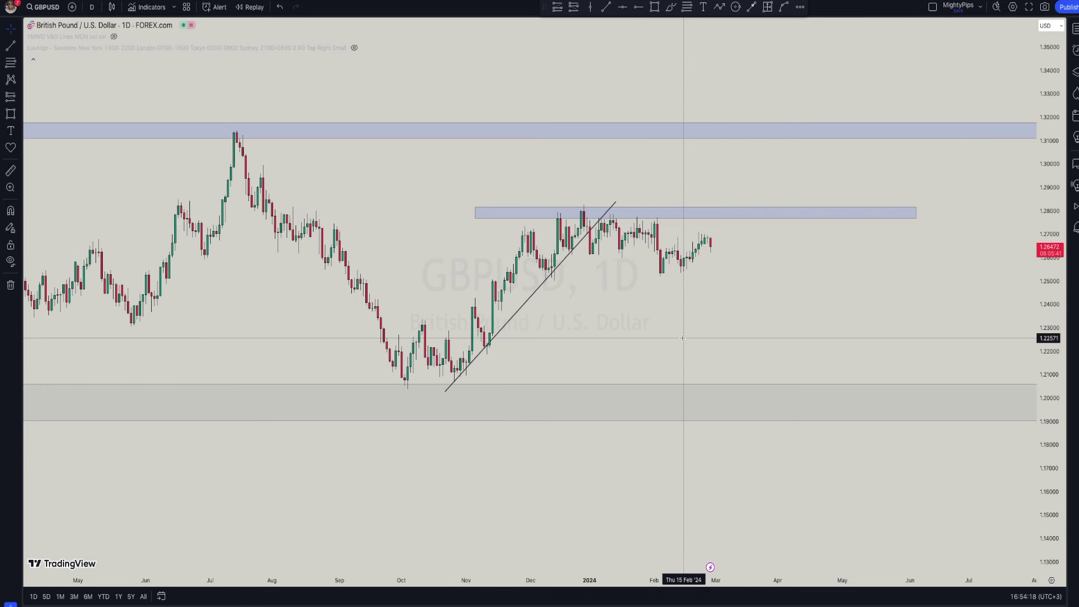
drag(1052, 338, 1052, 315)
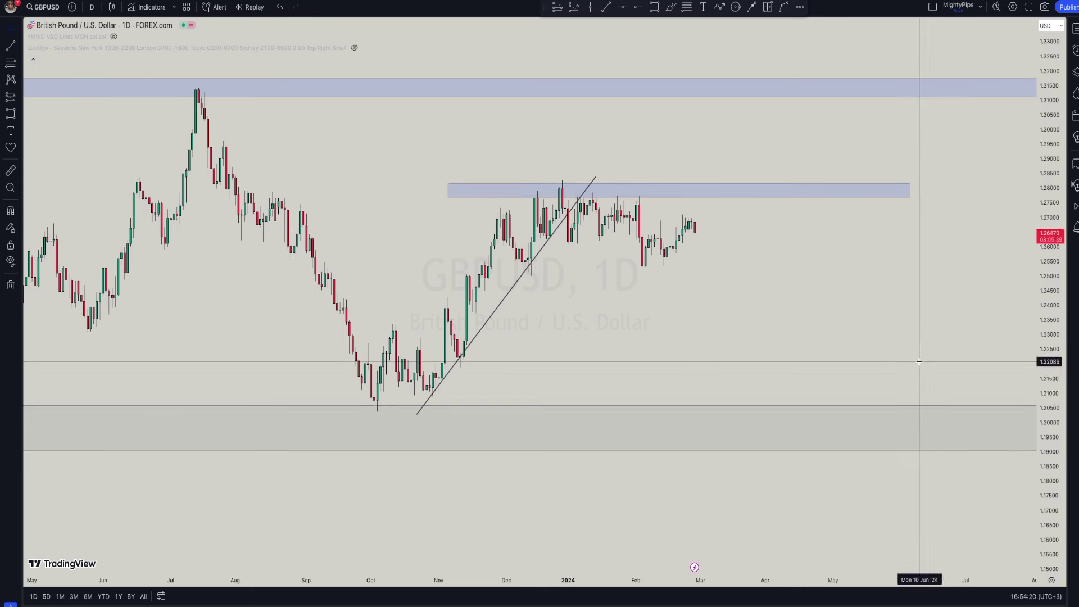
scroll(918, 362, up, 1)
drag(715, 350, 715, 350)
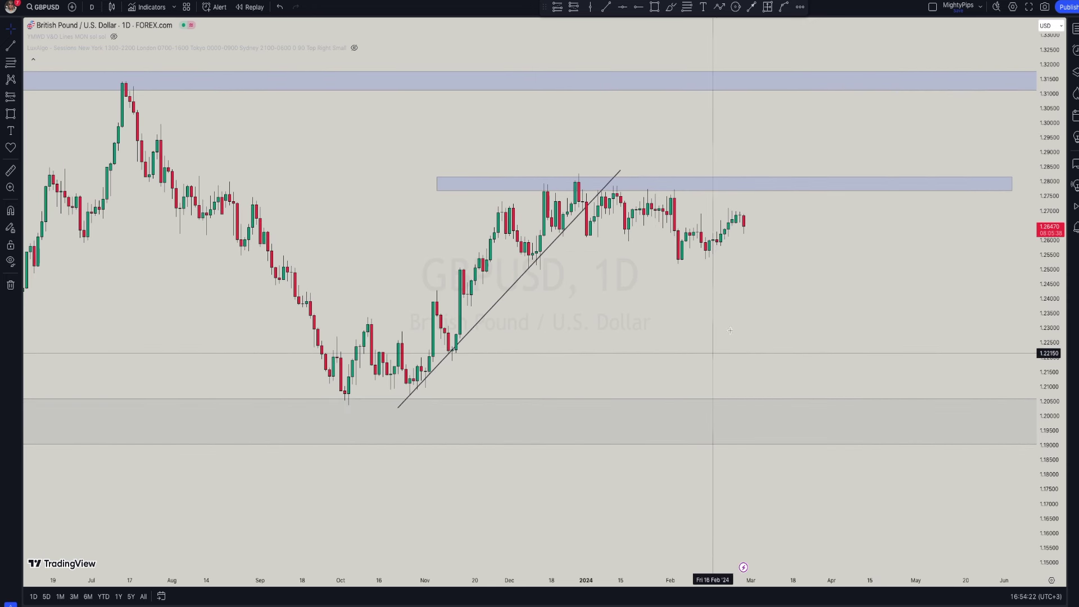
click(654, 8)
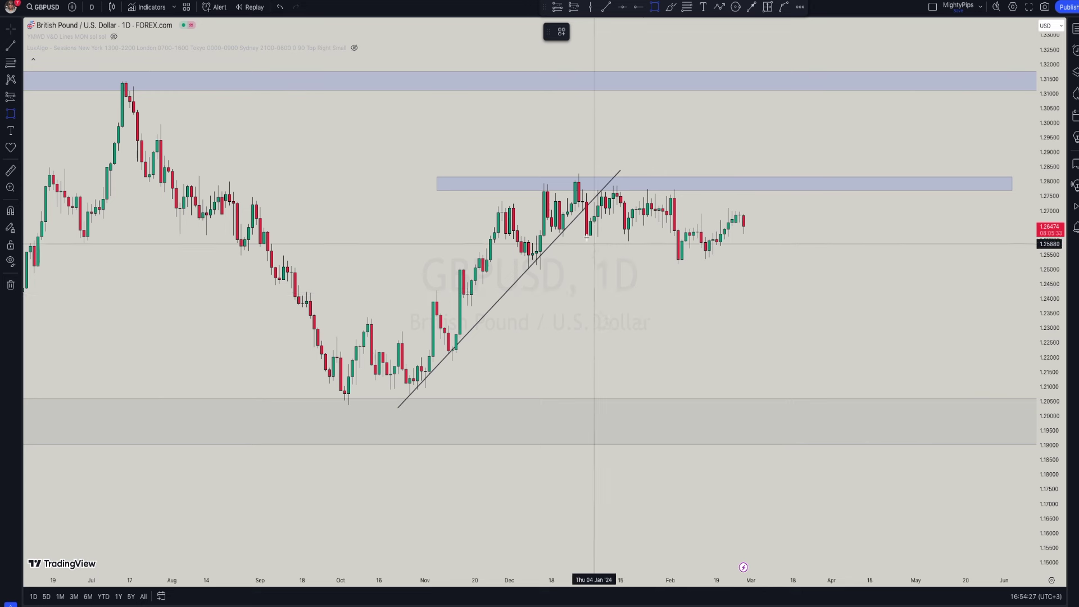
click(560, 235)
drag(560, 235, 745, 232)
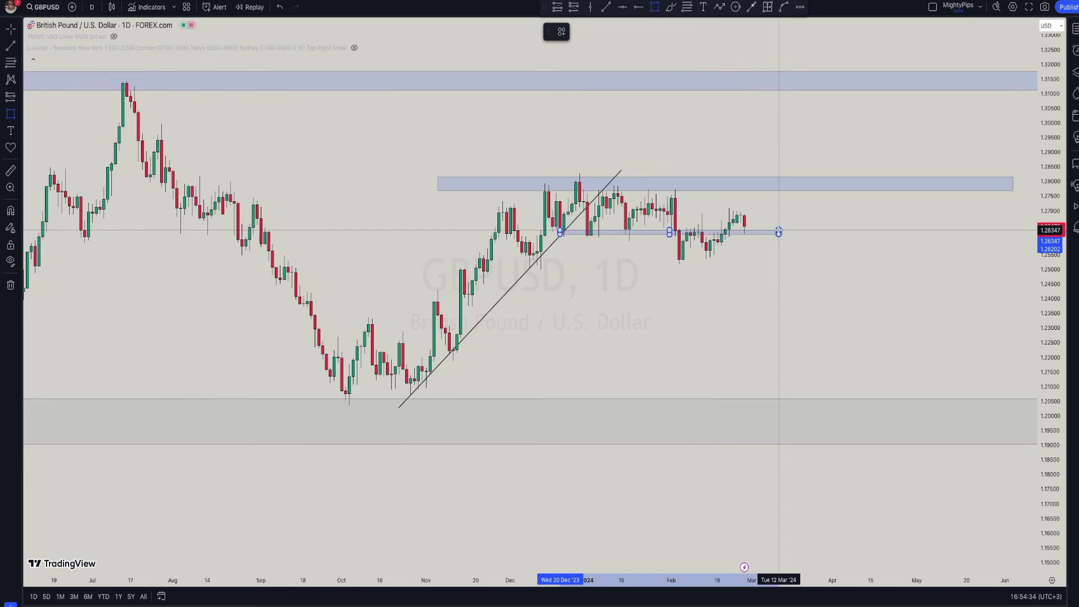
click(788, 260)
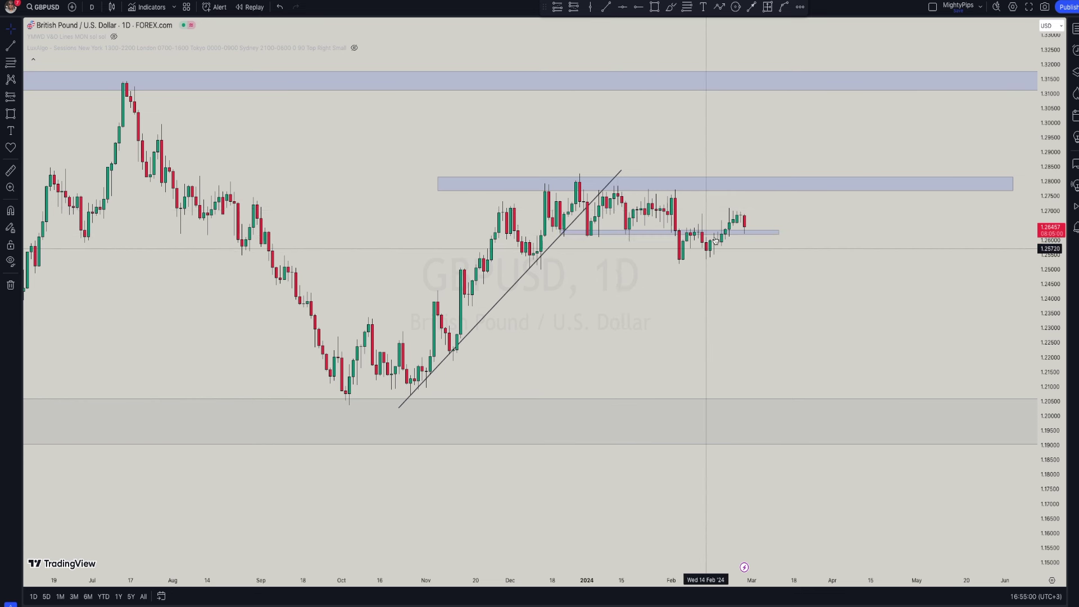
Draw a falling trend line over the highs from 28 December 2023 at about 1.283 to 2 April 2024 at about 1.265
click(746, 233)
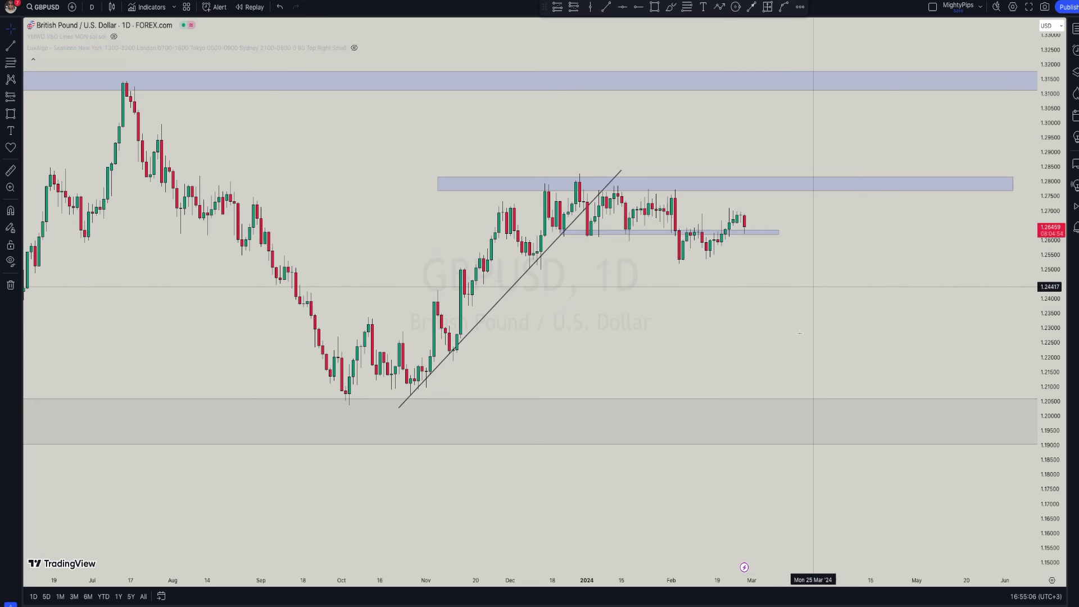
scroll(838, 345, up, 1)
scroll(837, 344, up, 3)
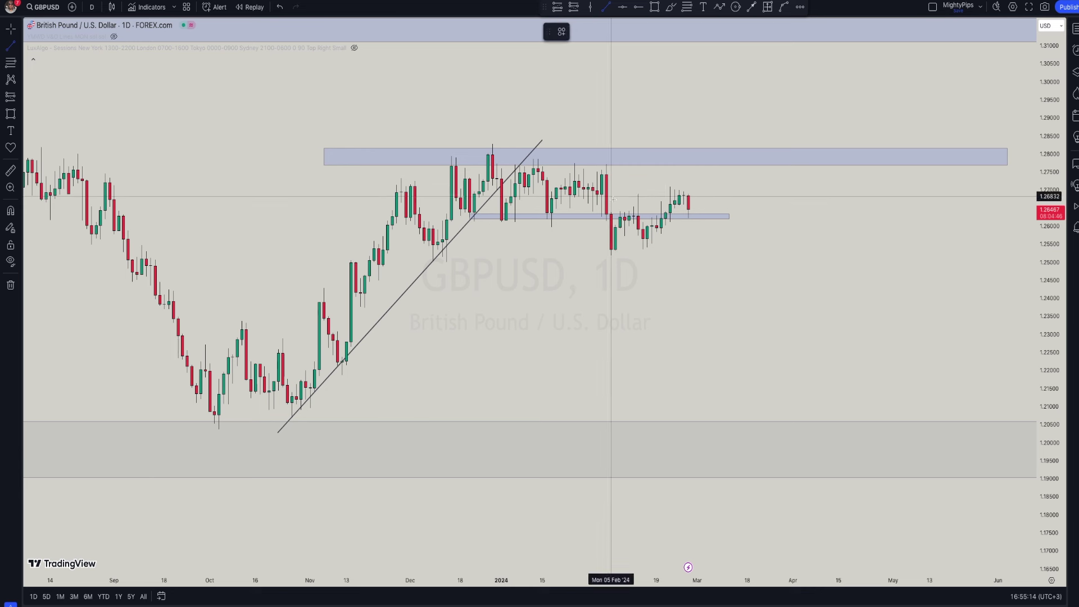
click(493, 145)
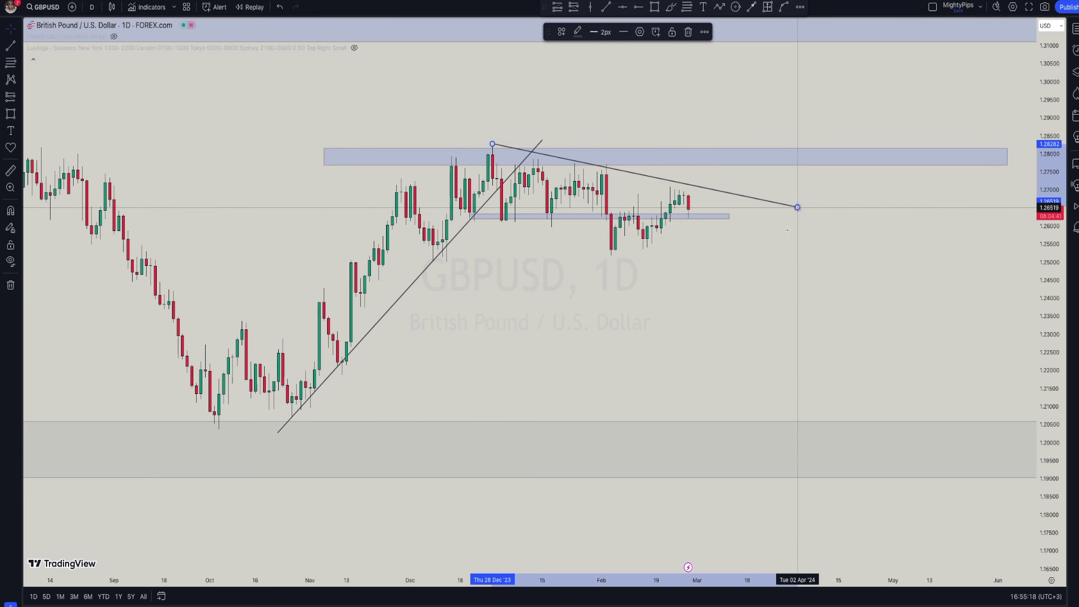
Draw a falling trend line under the lows from 15 December 2023 at about 1.262 to late March 2024 at about 1.243
key(alt+t)
click(456, 218)
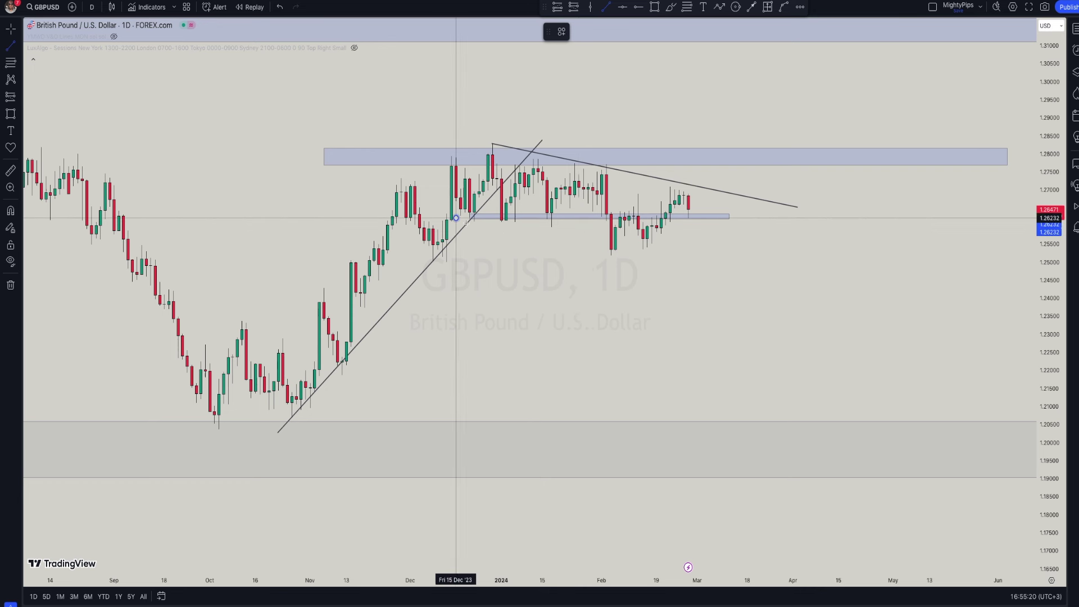
click(784, 289)
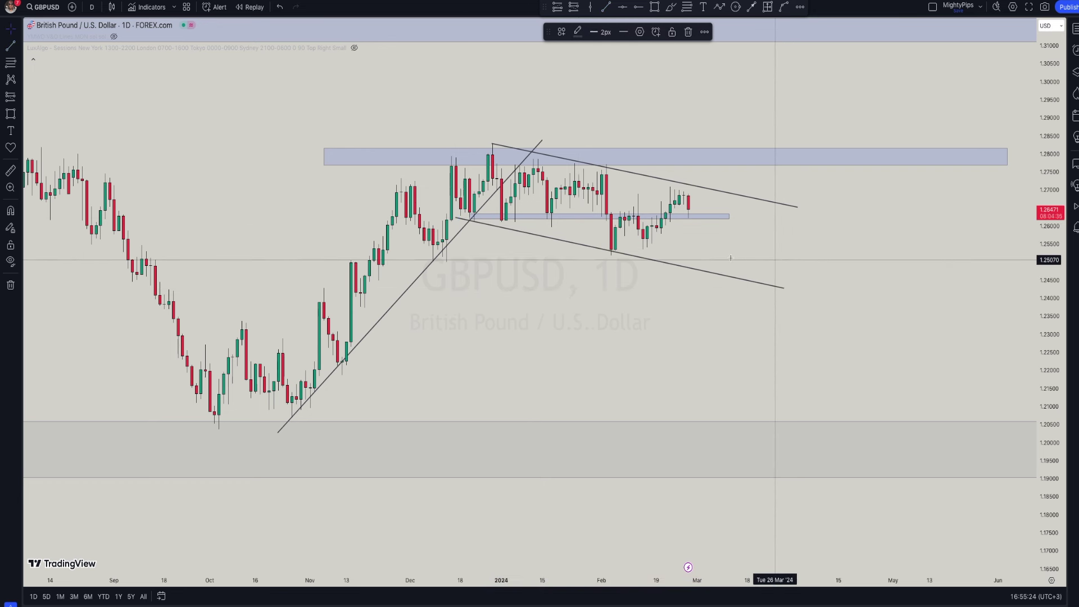
click(465, 231)
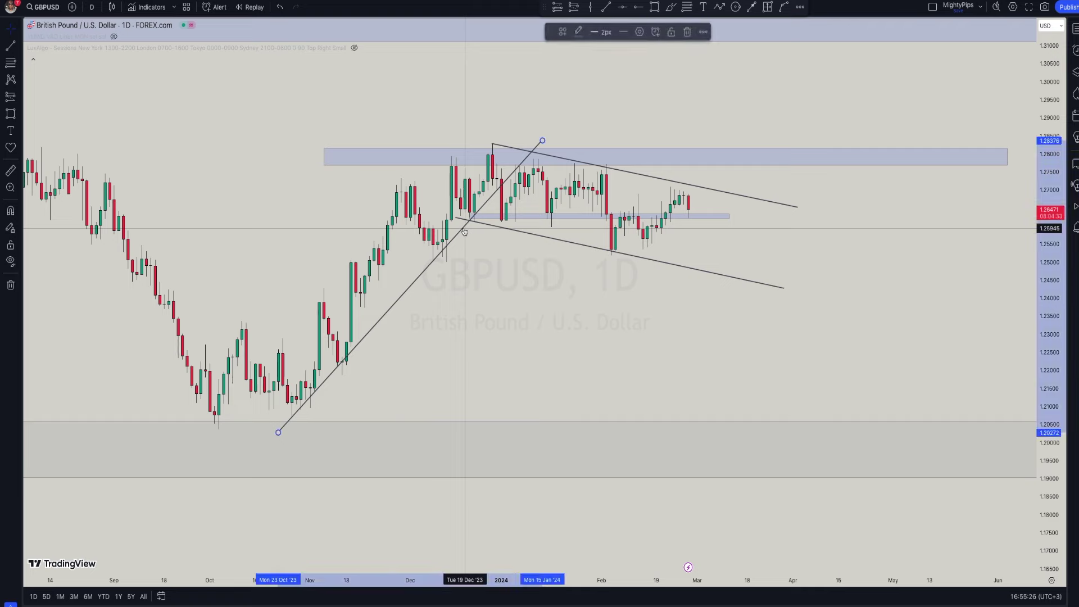
click(524, 304)
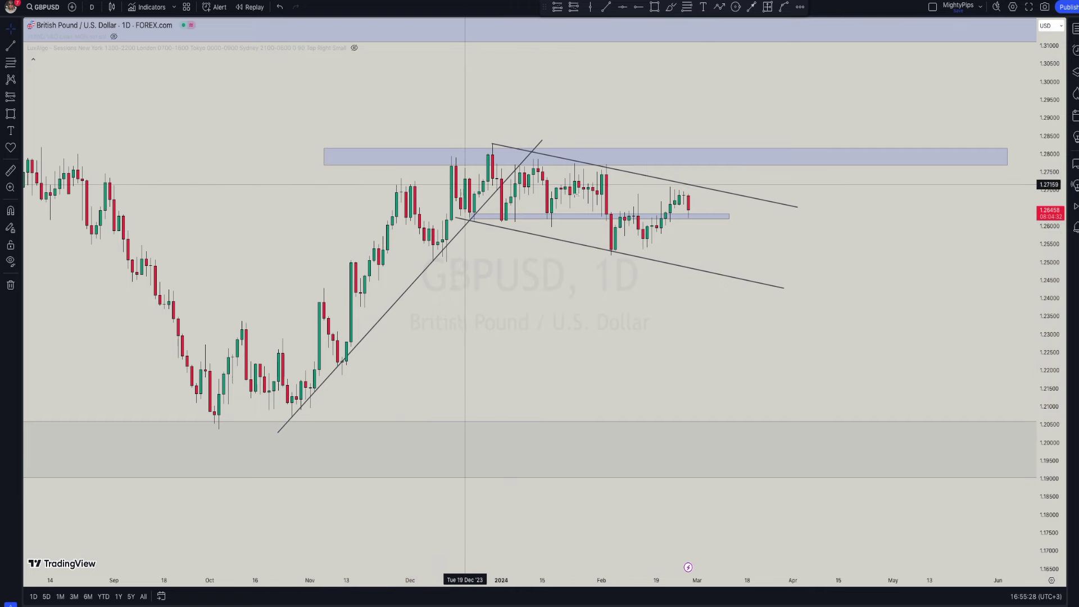
Draw a projected price path from 28 February 2024 near 1.269 through about 1.248, 1.277 and 1.266 up to about 1.313 in April
scroll(489, 275, down, 5)
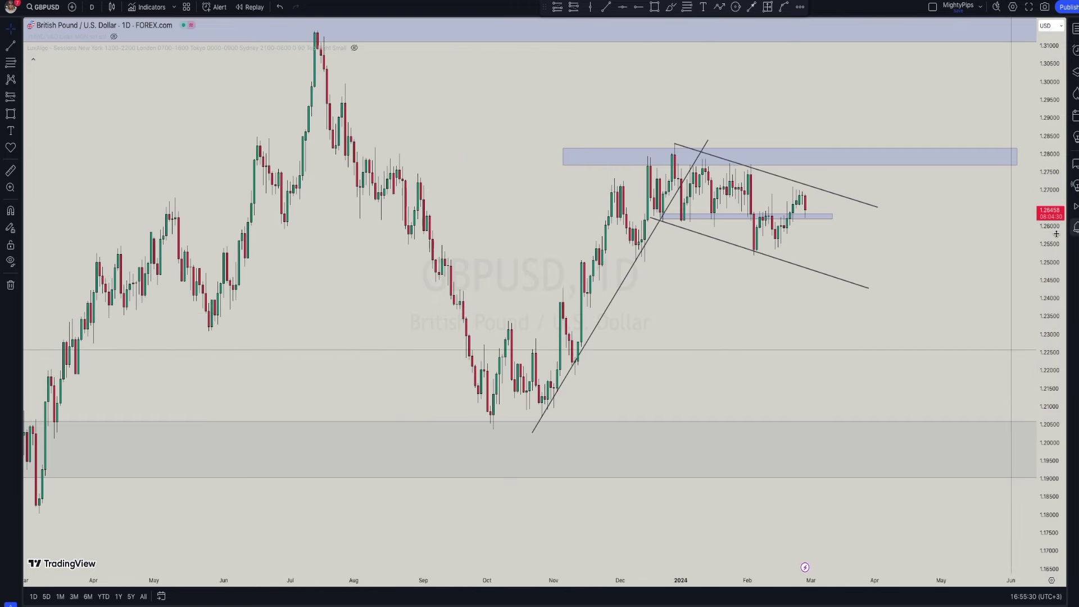
scroll(959, 343, down, 4)
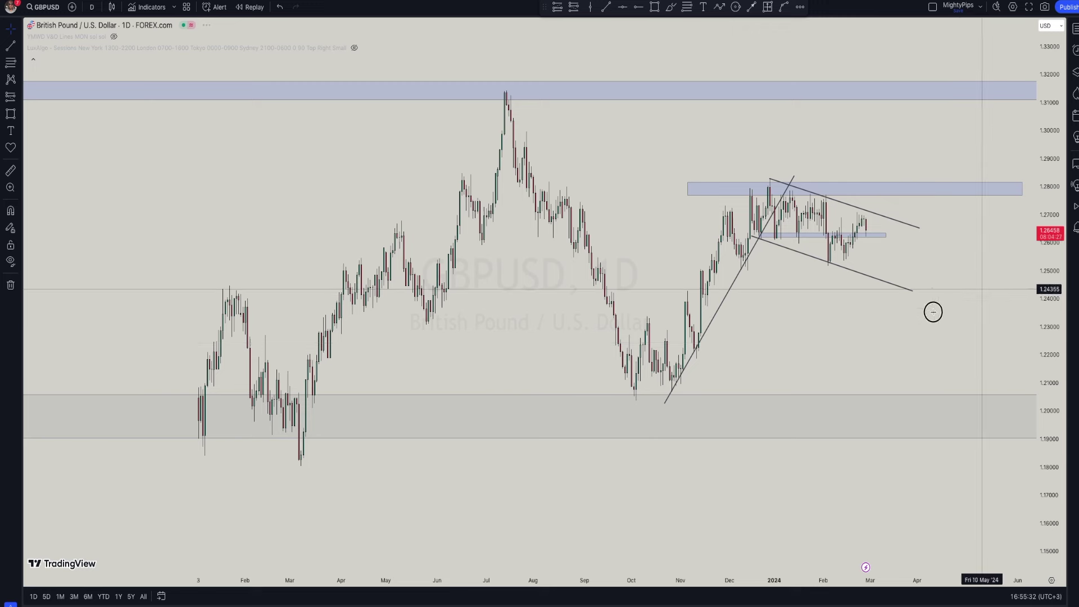
drag(933, 311, 833, 335)
scroll(833, 334, up, 2)
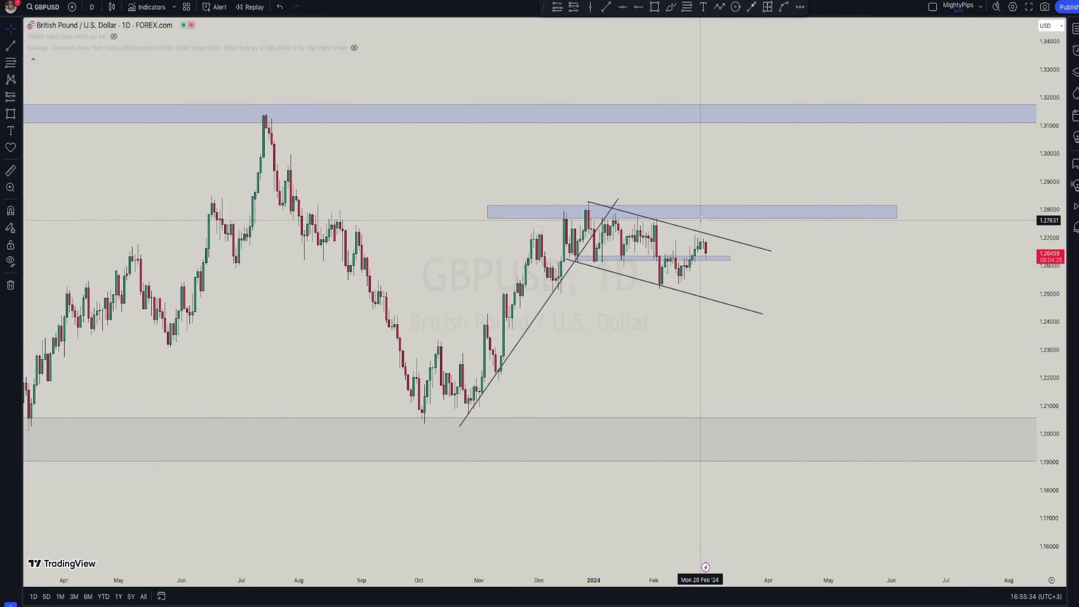
click(722, 6)
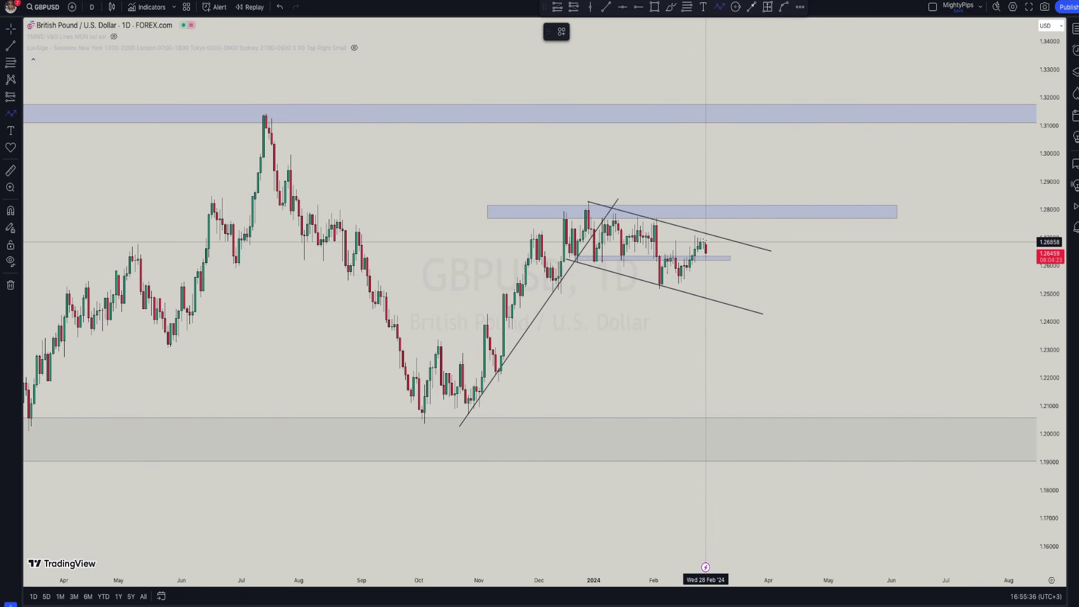
click(706, 242)
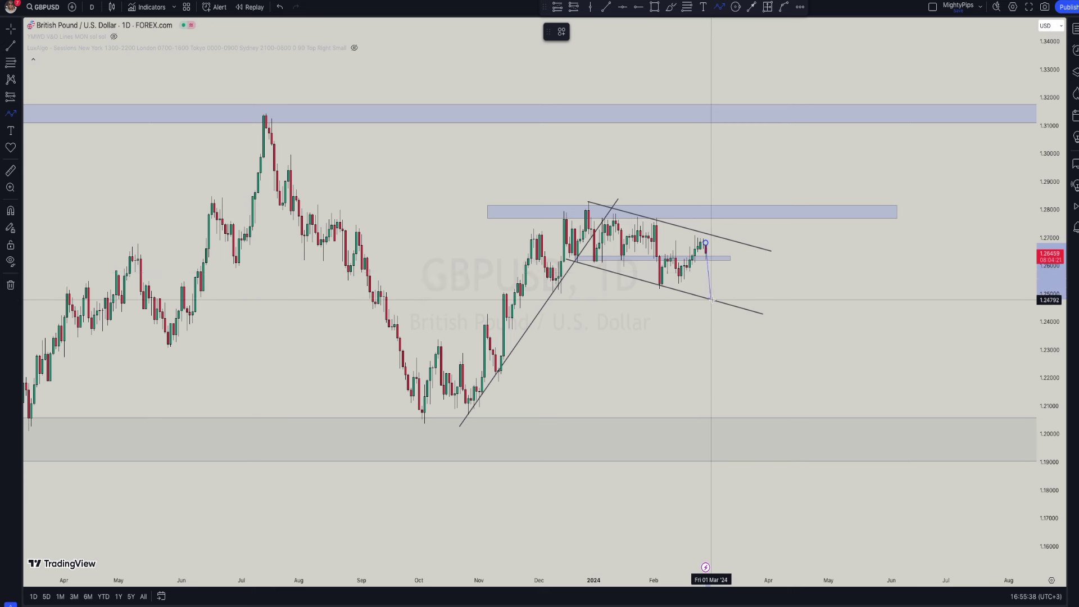
click(712, 301)
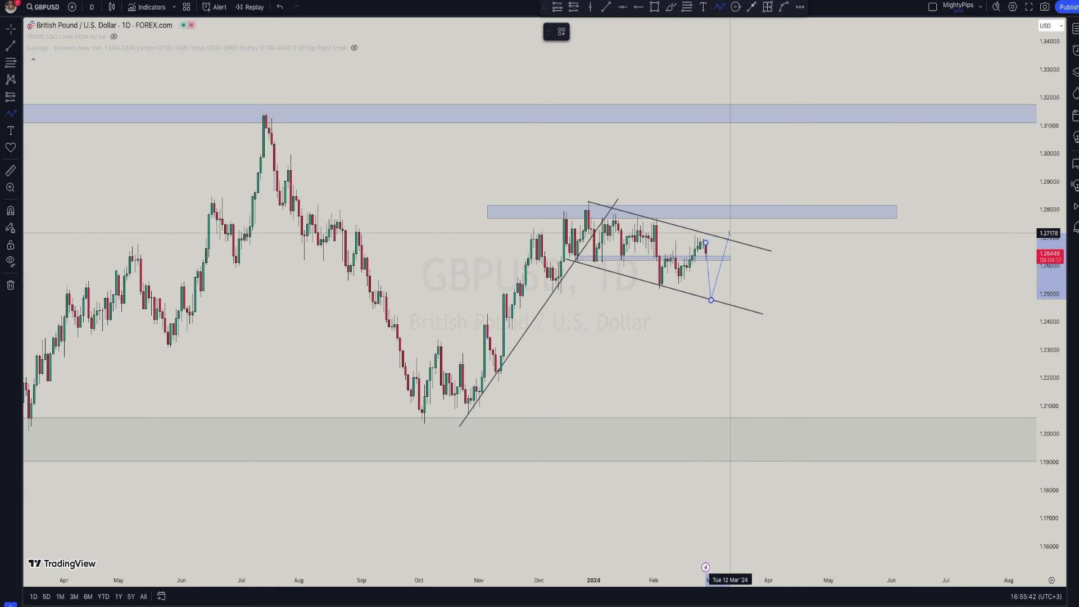
click(741, 219)
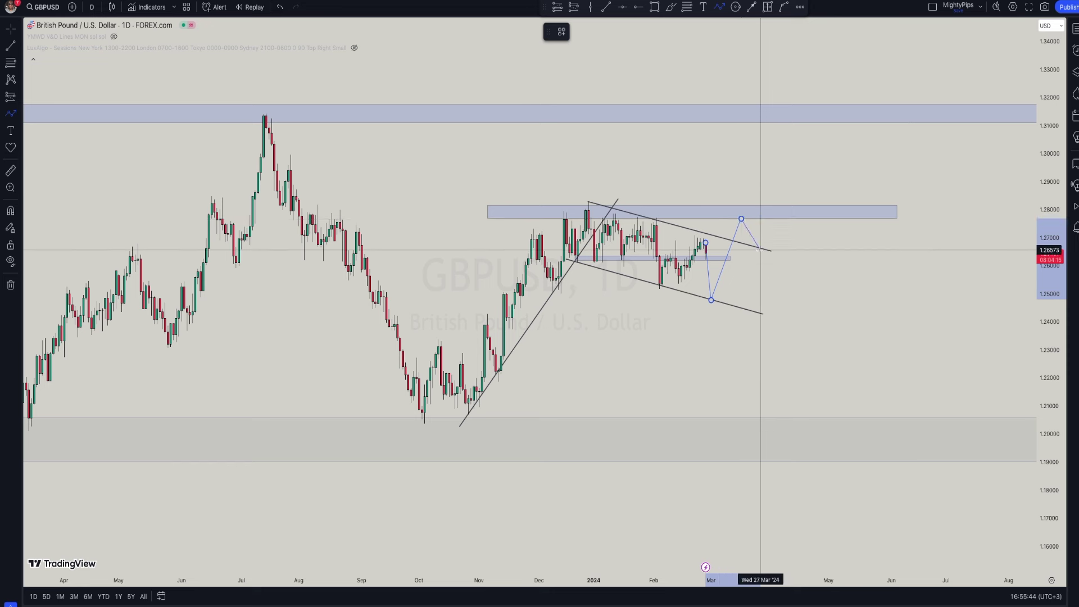
double_click(804, 117)
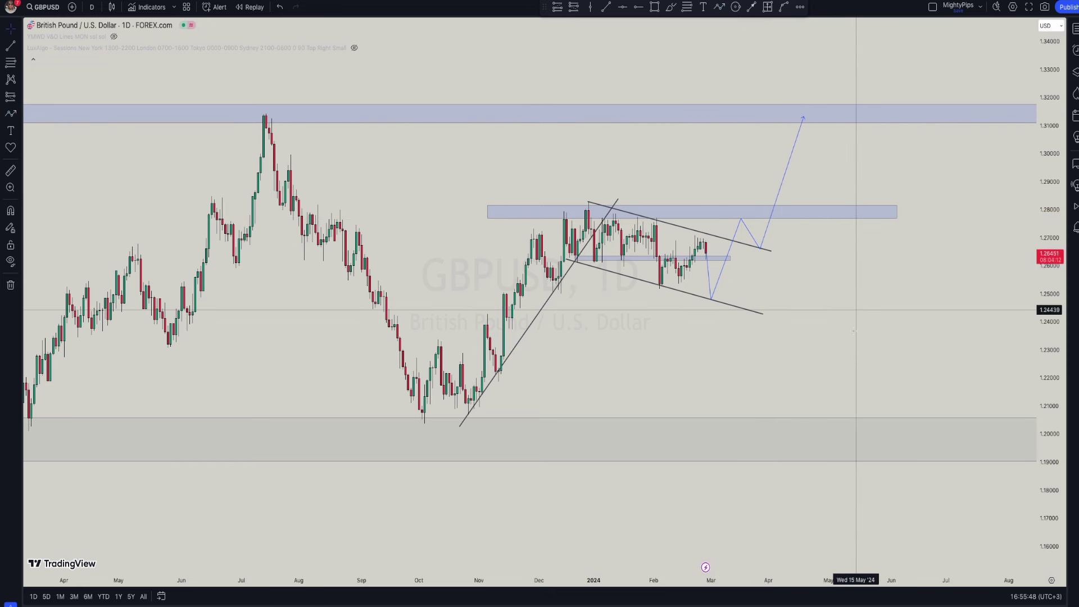
Delete the projected price path that leads up to the upper resistance zone
drag(856, 346, 888, 357)
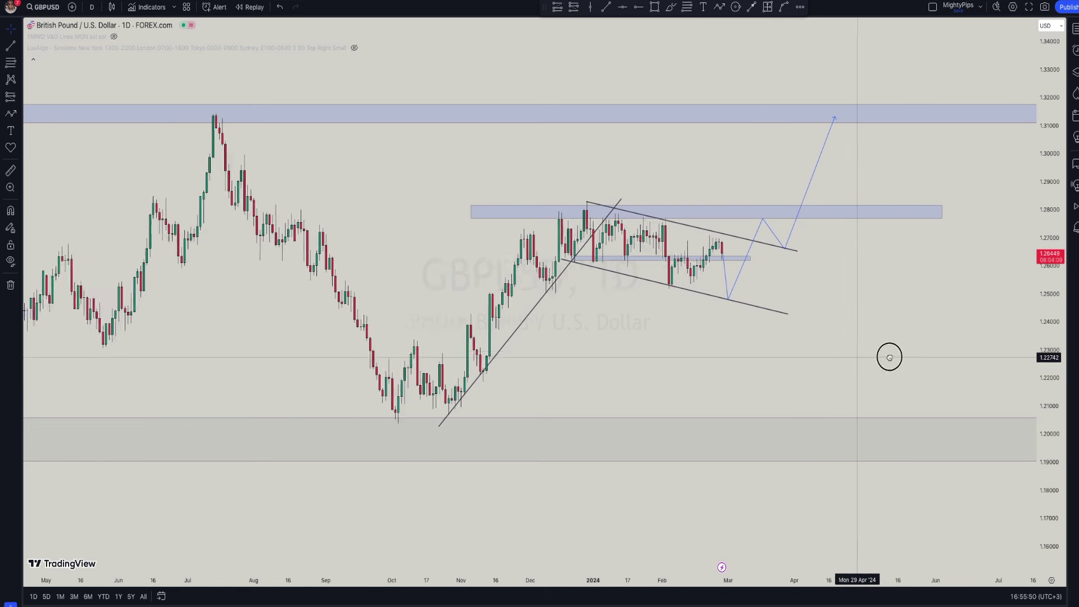
scroll(891, 357, up, 2)
scroll(890, 357, up, 2)
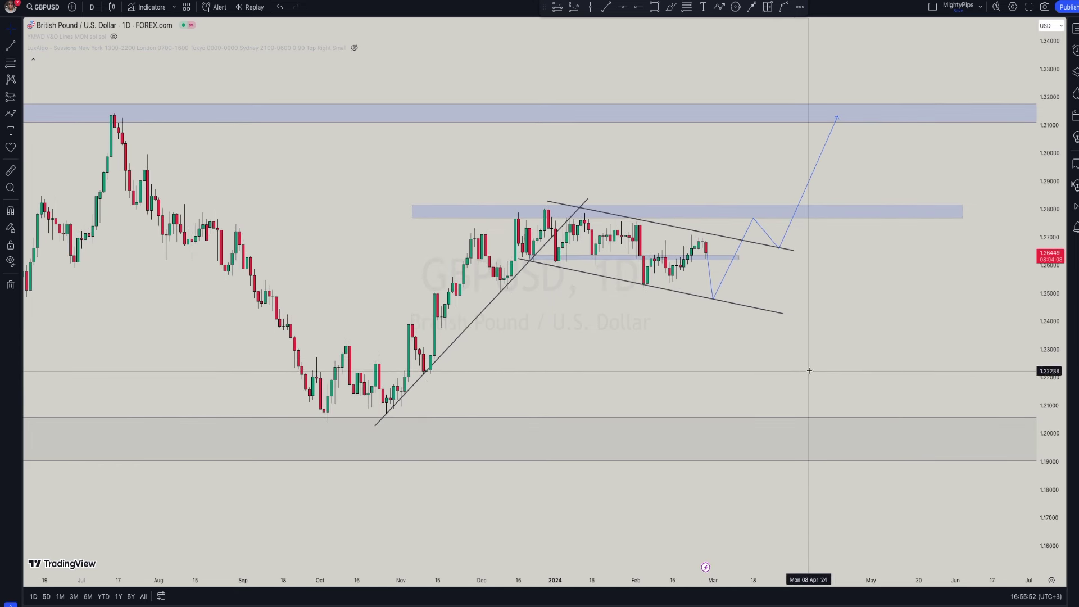
click(803, 195)
click(688, 31)
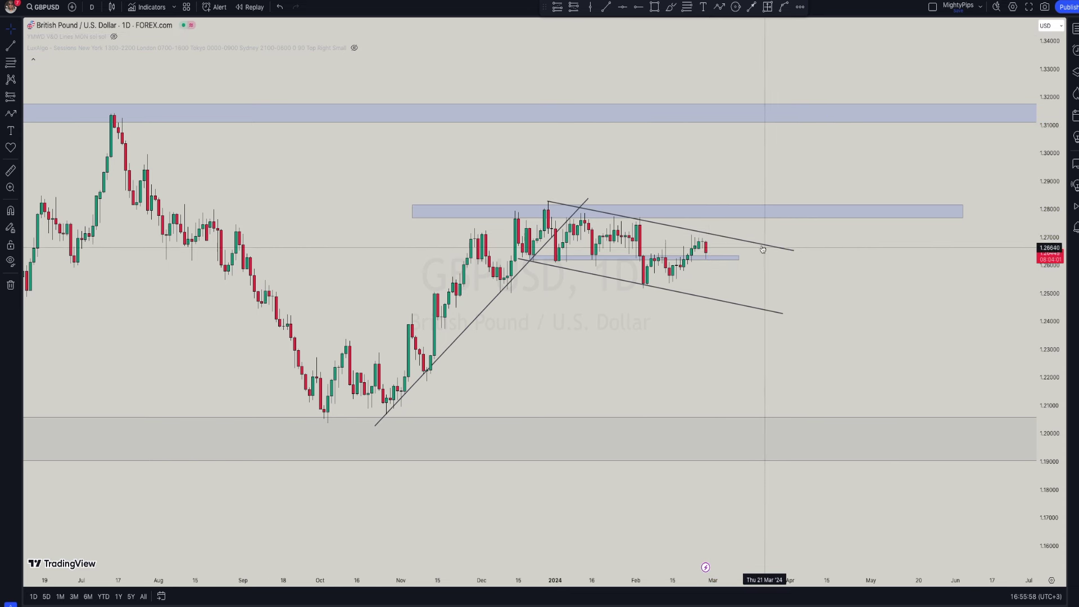
Give the thin rectangle zone near 1.263 a red fill and deselect it
click(719, 265)
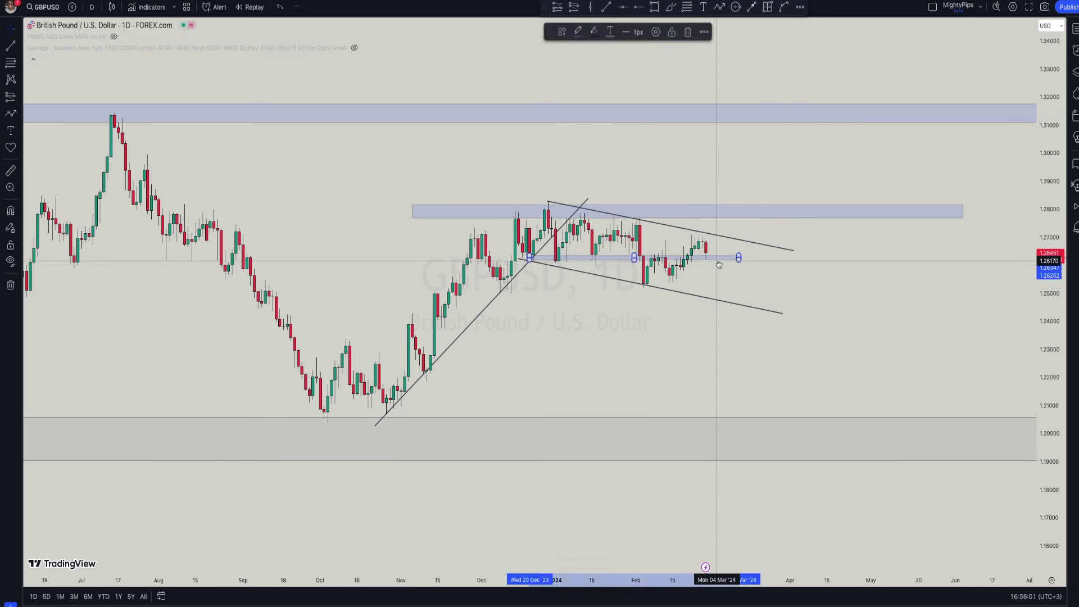
click(594, 33)
click(597, 63)
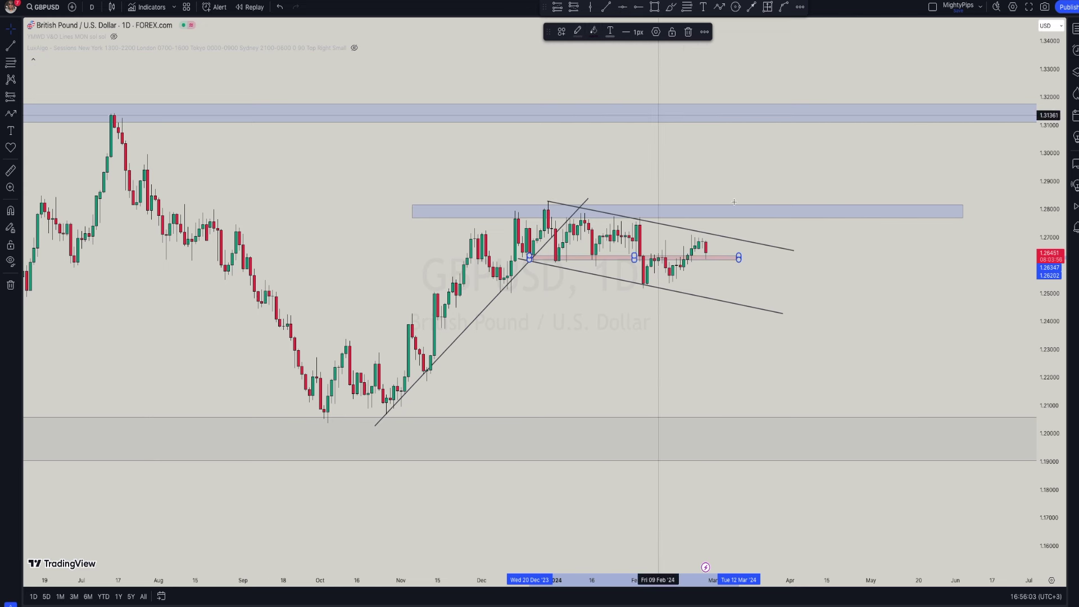
click(766, 282)
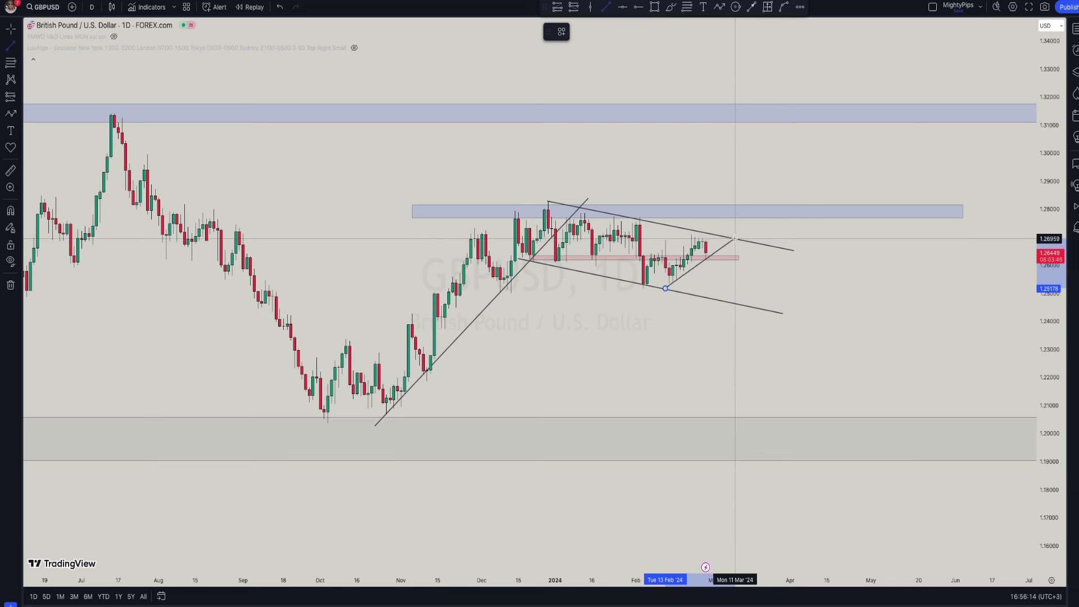
Draw a short rising trend line from 13 February 2024 at about 1.252 to 11 March 2024 at about 1.270
double_click(735, 238)
key(Escape)
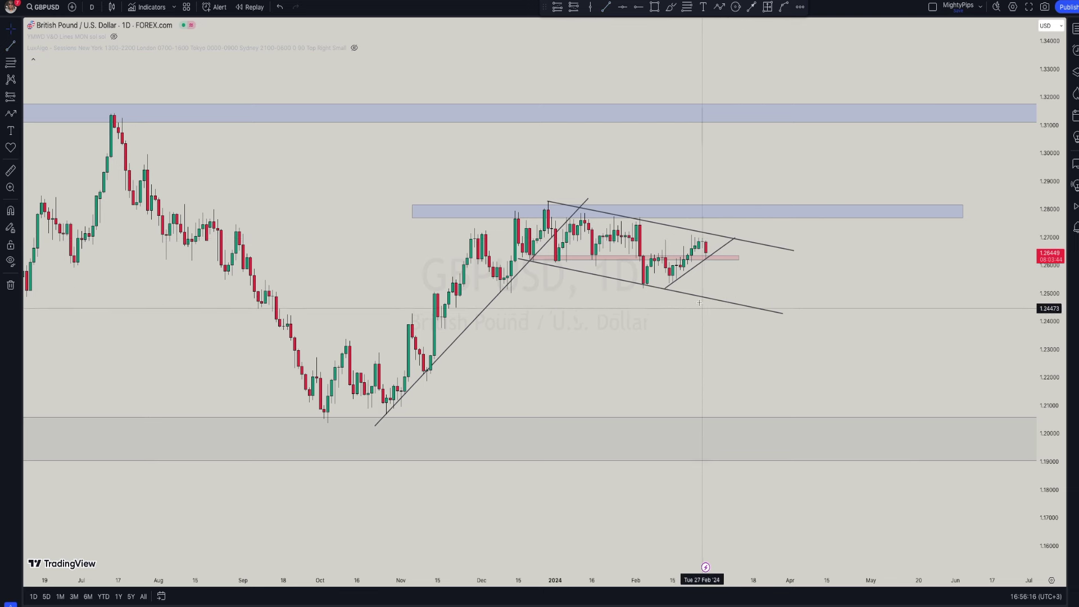
Switch the chart to the 4 hours timeframe
click(92, 8)
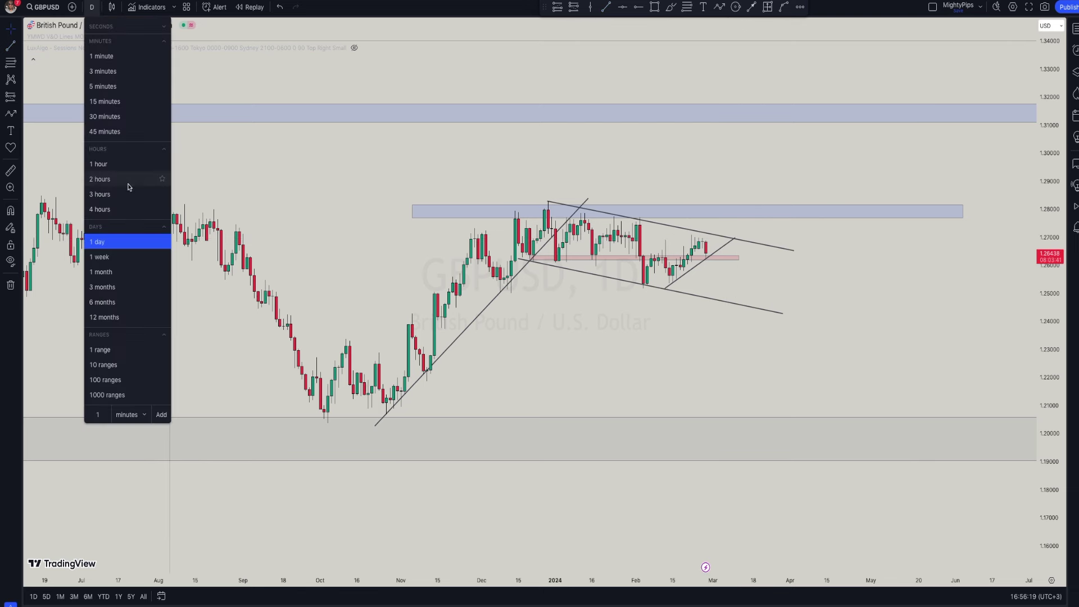
click(126, 210)
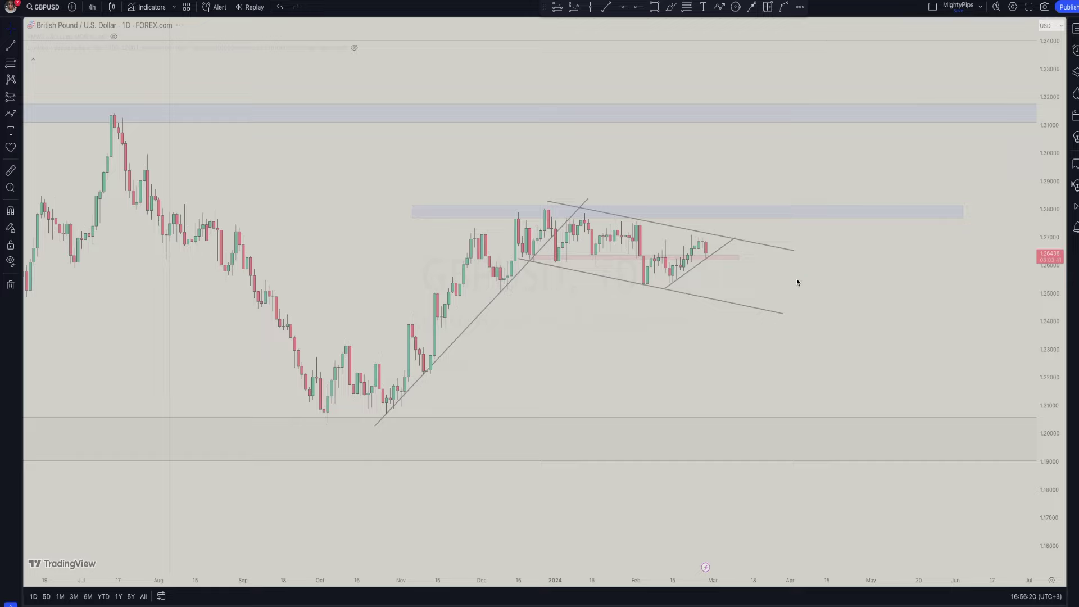
Examine the 4-hour price action inside the falling channel, around the red zone and the short rising trend line
drag(1061, 420, 1031, 113)
scroll(858, 349, down, 2)
drag(683, 393, 677, 472)
scroll(678, 472, down, 2)
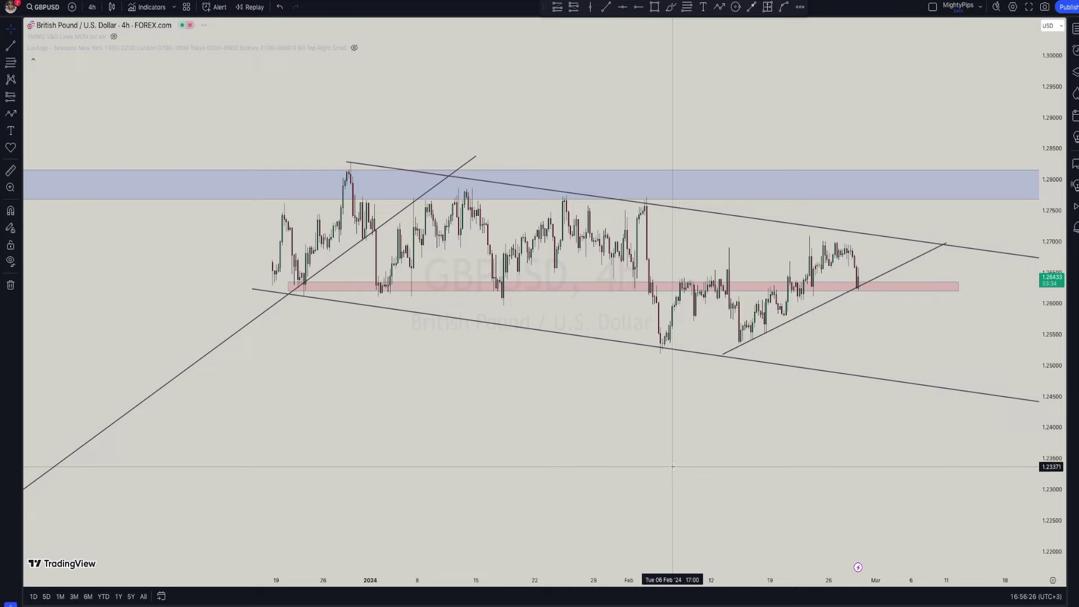
scroll(673, 466, up, 3)
drag(659, 446, 700, 423)
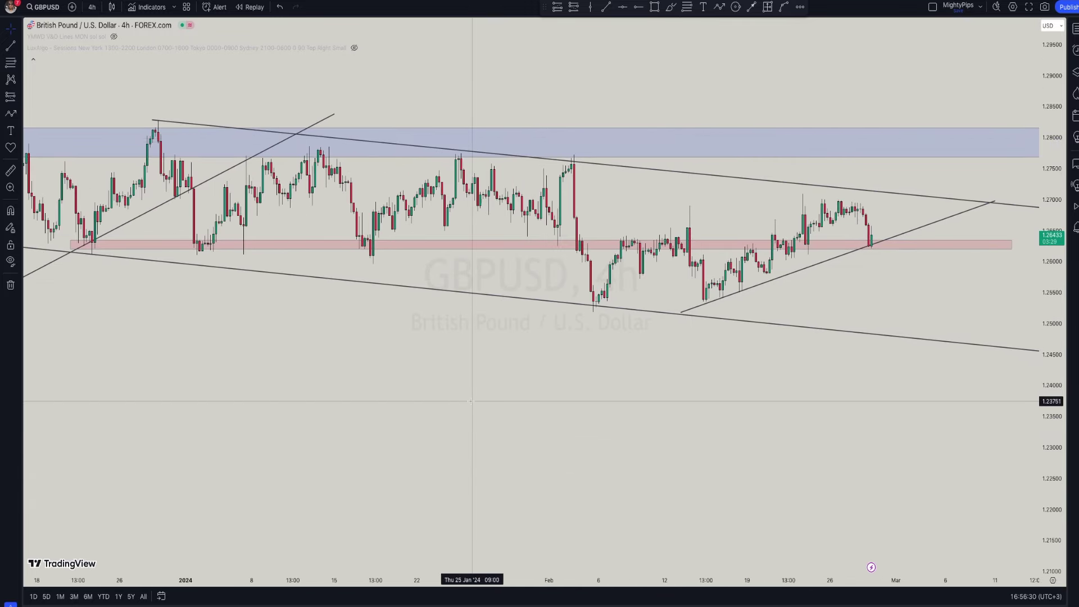
scroll(472, 130, down, 1)
drag(731, 438, 506, 270)
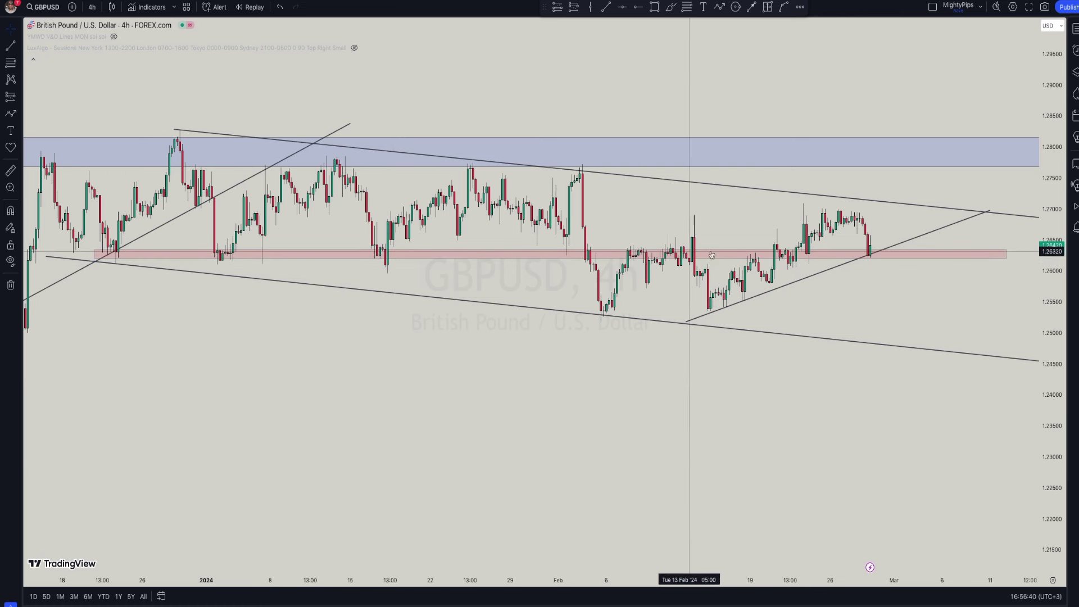
drag(870, 304, 709, 311)
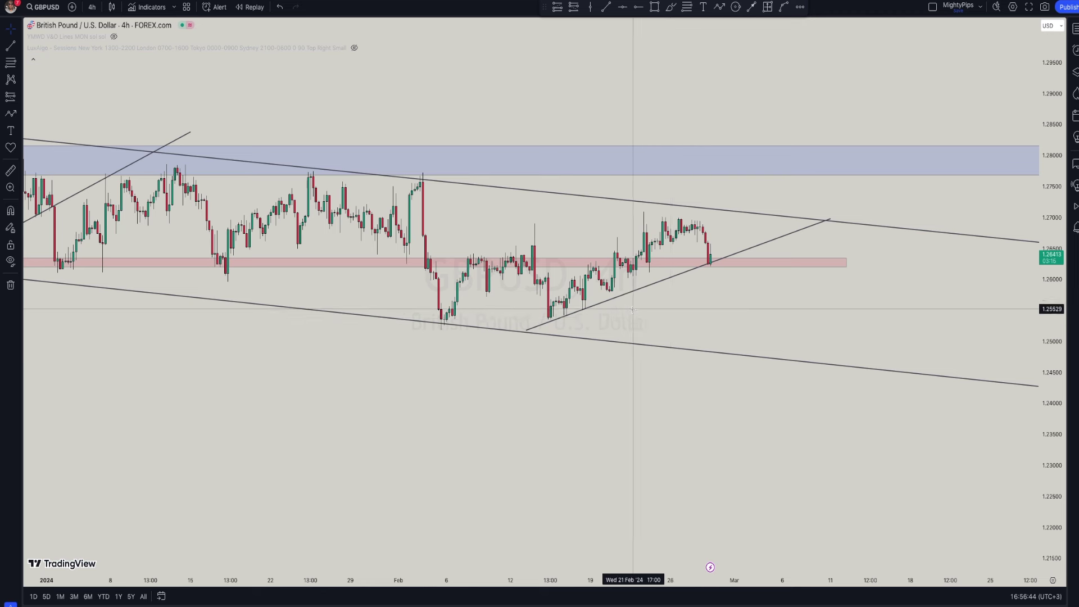
Refit the short rising trend line to start on 14 February 2024 at about 1.2525 and end at the channel's upper line
click(829, 219)
drag(801, 213, 784, 210)
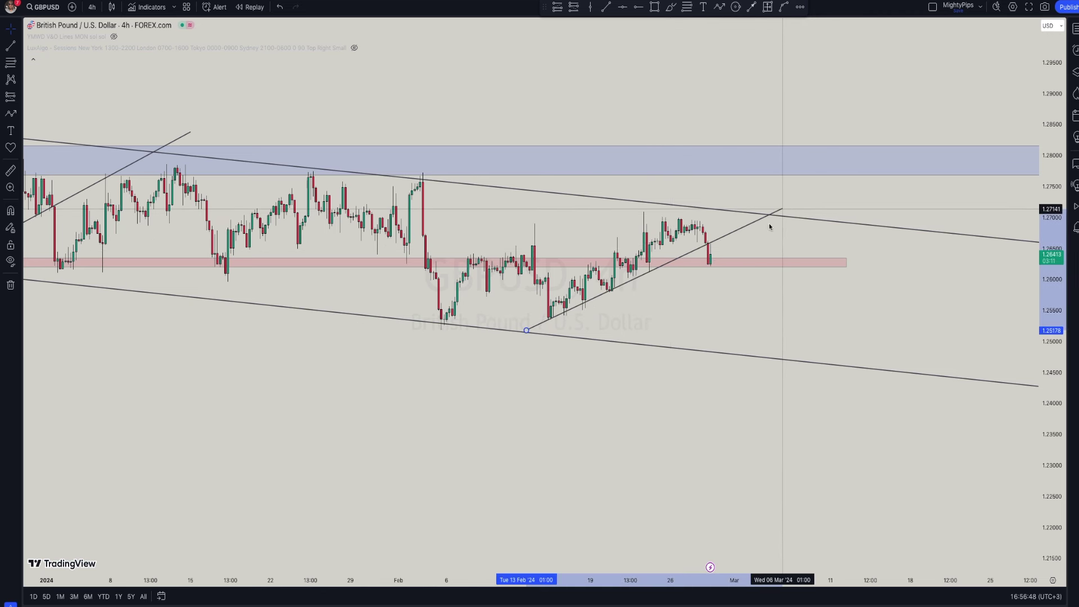
drag(545, 335, 543, 327)
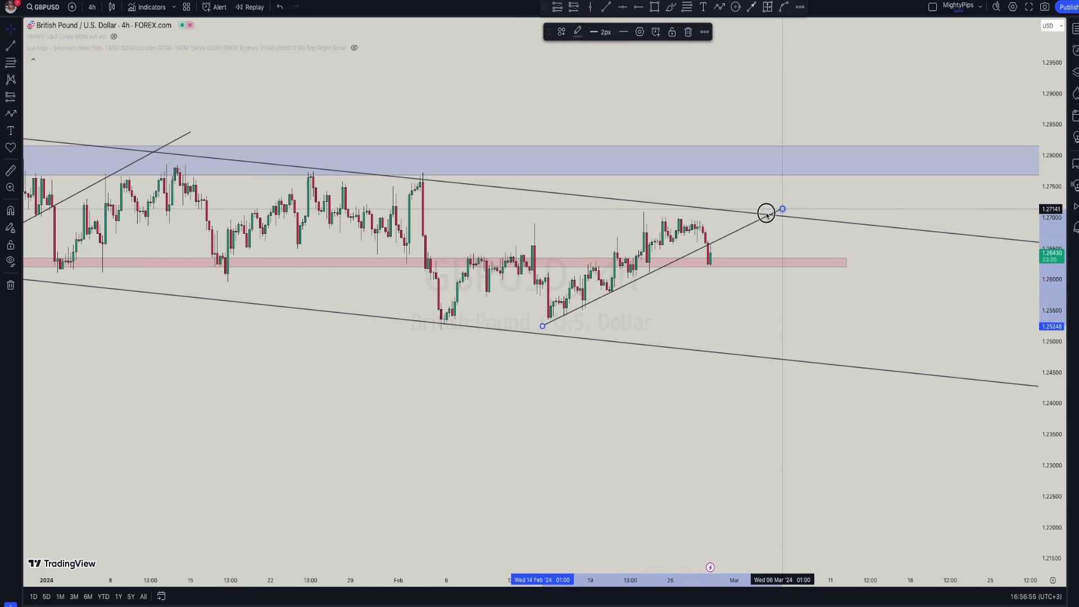
drag(767, 215, 760, 214)
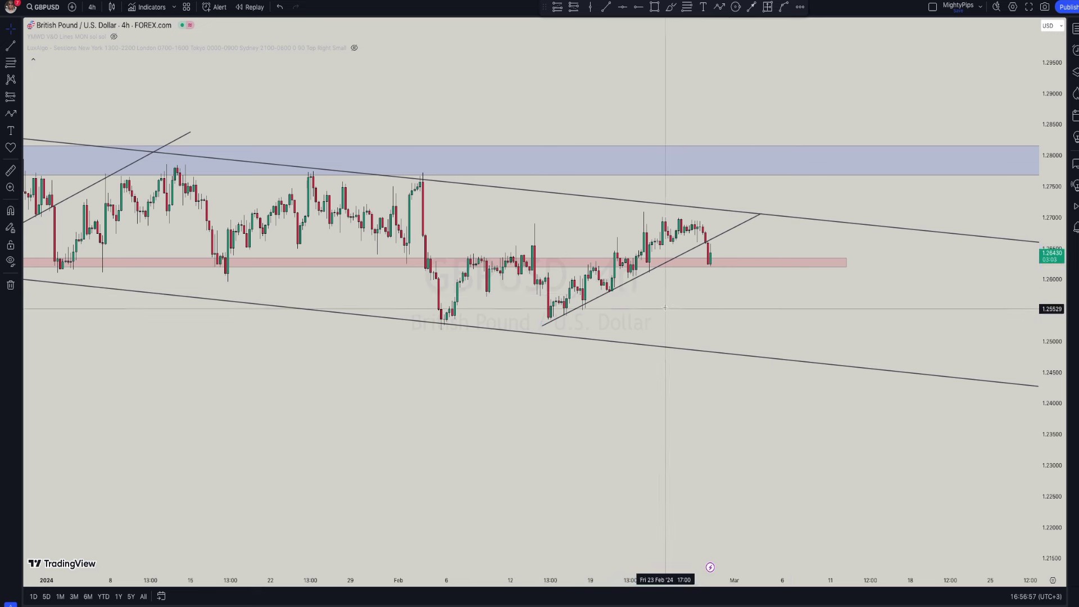
Switch the chart to the 1 hour timeframe
scroll(665, 309, up, 1)
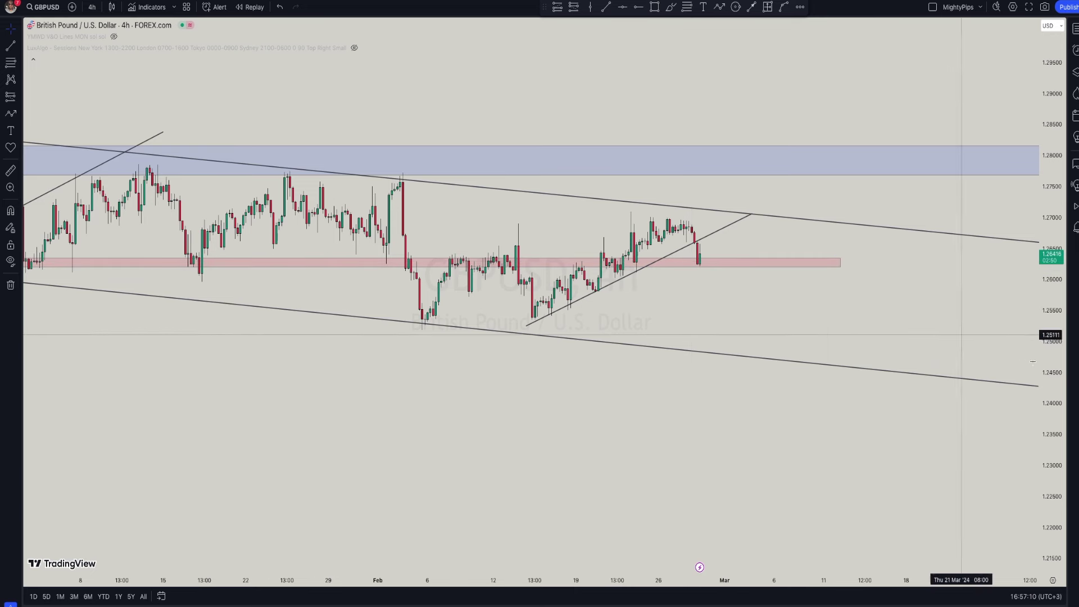
drag(1047, 370, 1047, 343)
scroll(759, 392, down, 2)
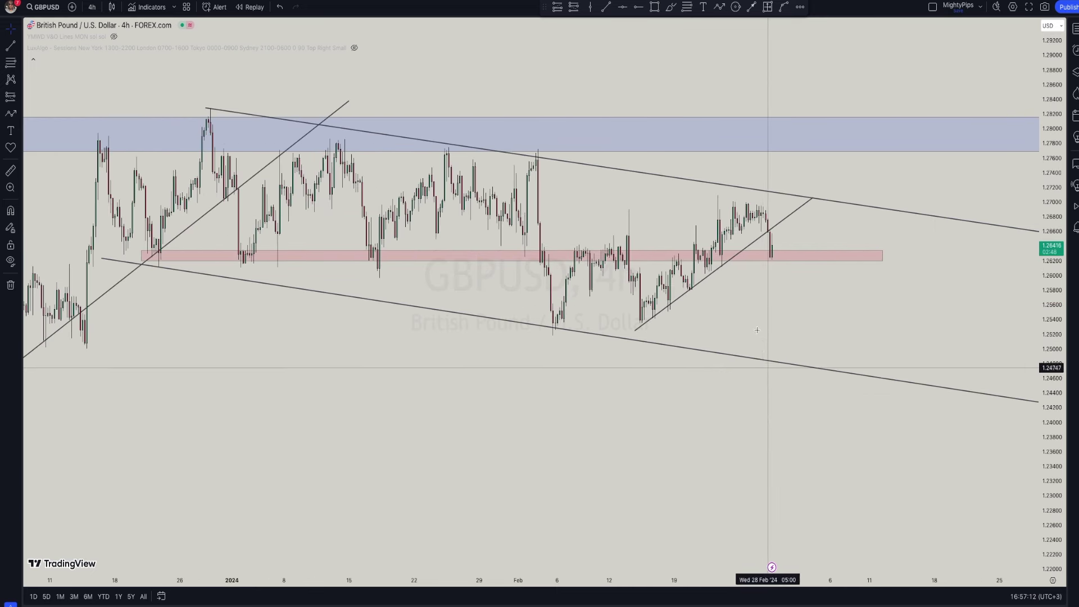
scroll(758, 336, up, 1)
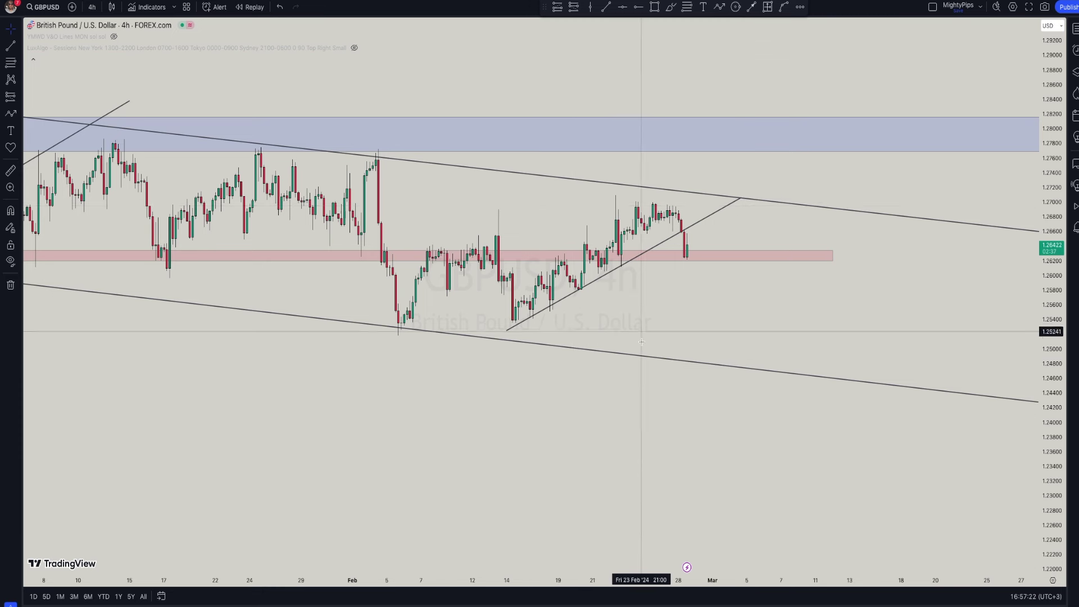
scroll(598, 308, down, 2)
click(92, 8)
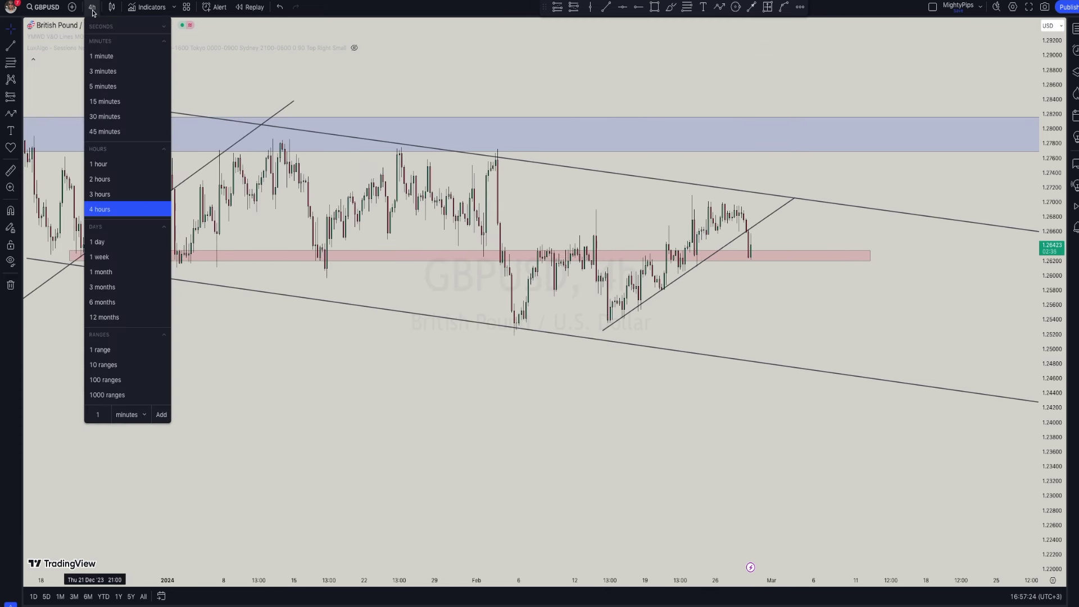
click(99, 164)
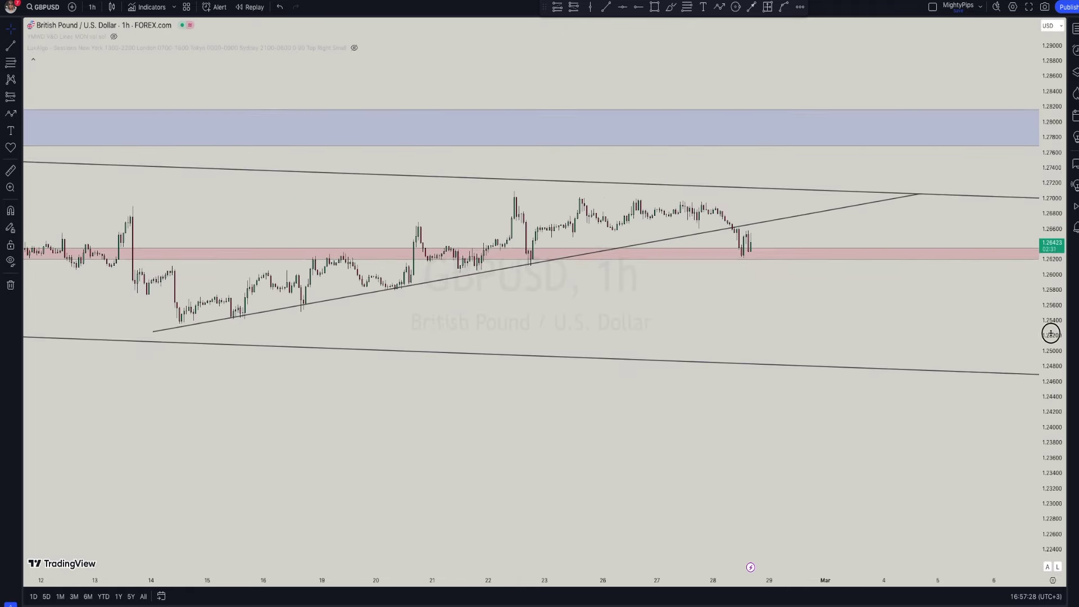
Draw a projected path from the current price down to about 1.260, up to about 1.2625 and down to the channel's lower line near 1.248
scroll(915, 338, up, 1)
scroll(916, 337, up, 2)
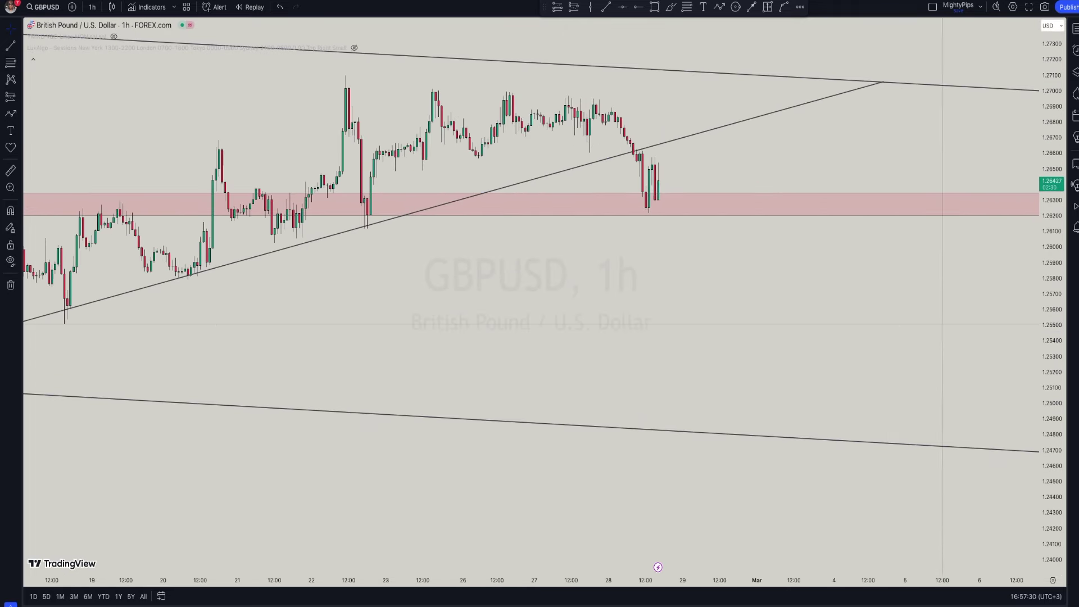
drag(1055, 236, 1059, 358)
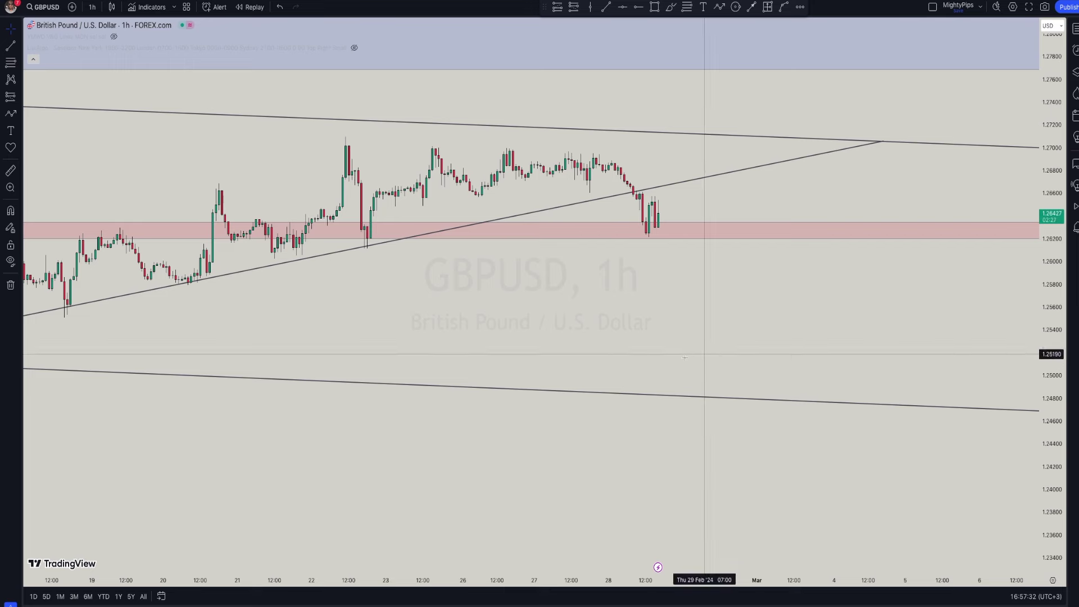
scroll(684, 357, down, 3)
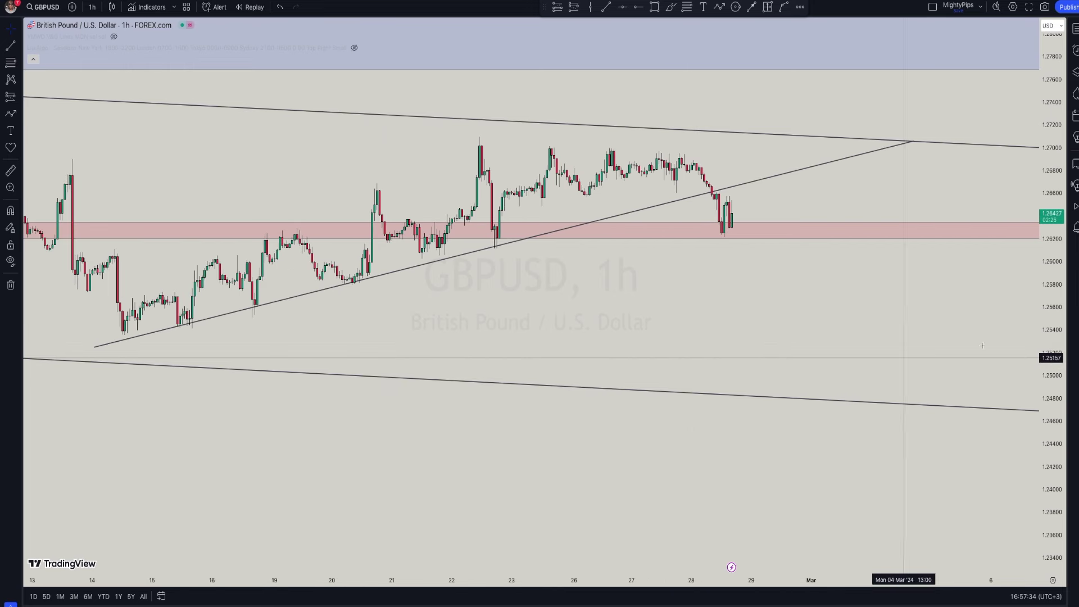
scroll(899, 366, down, 2)
scroll(893, 377, up, 4)
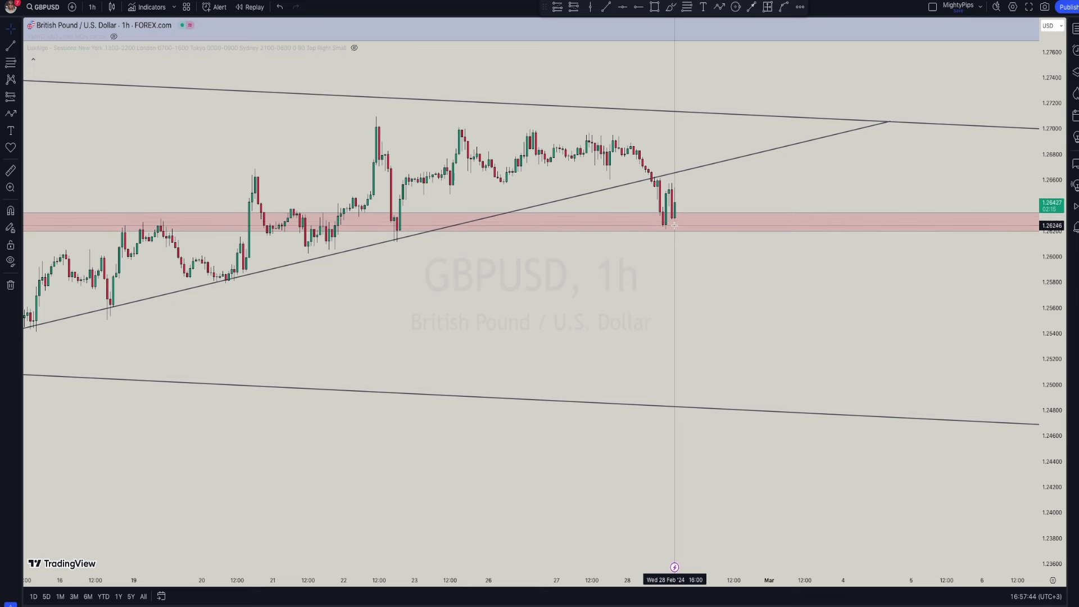
scroll(697, 239, down, 1)
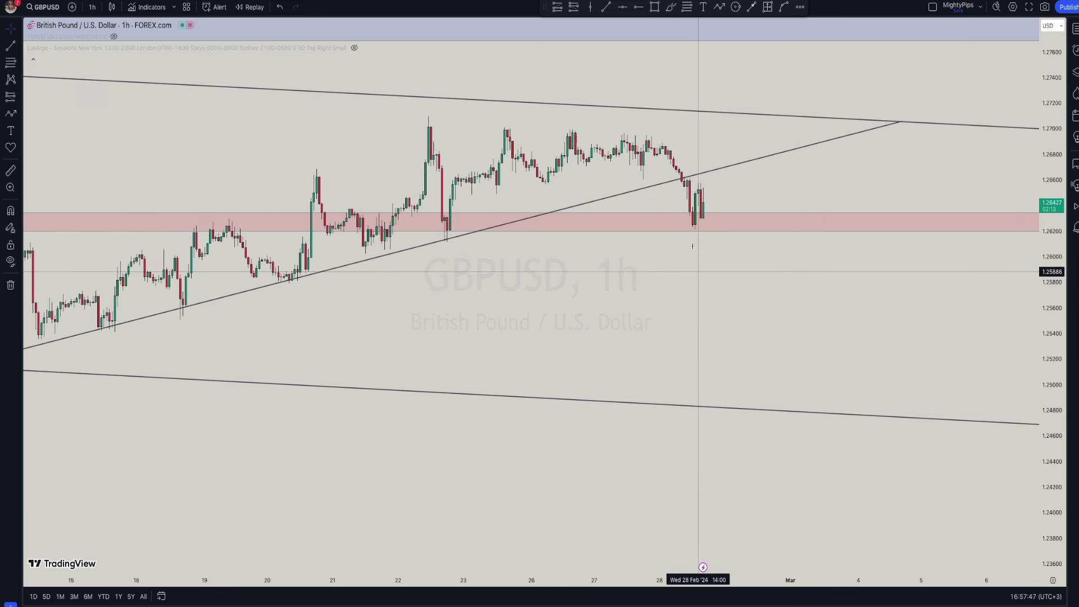
click(721, 8)
click(704, 211)
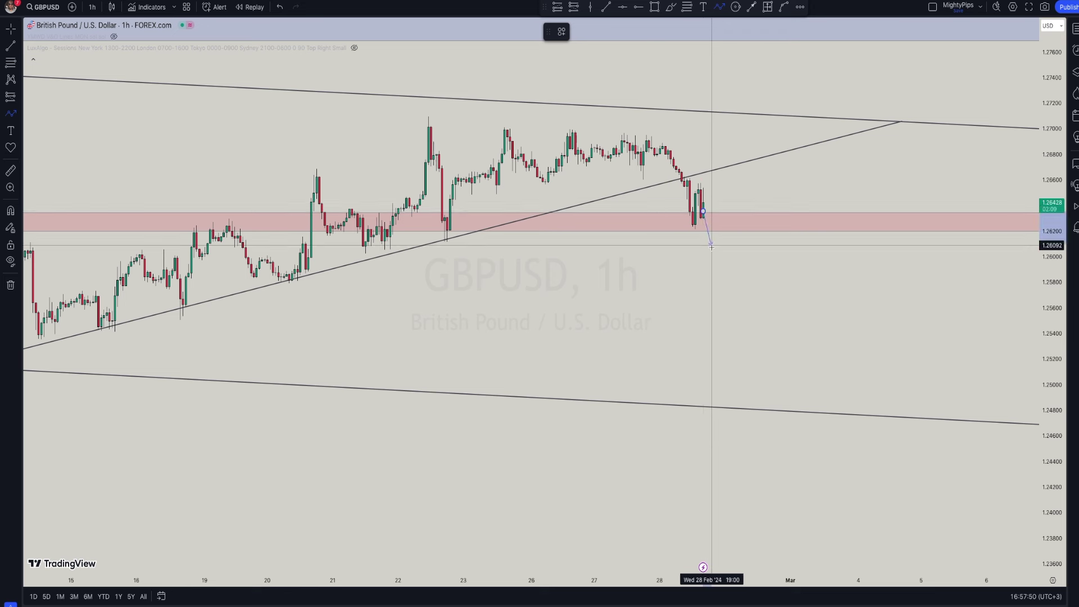
click(712, 256)
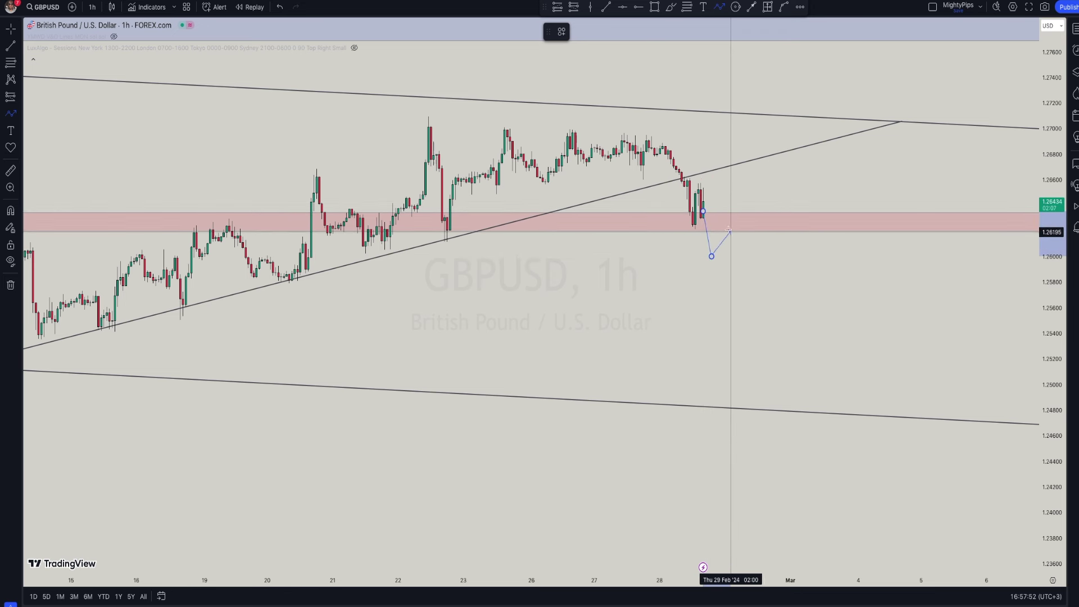
click(728, 225)
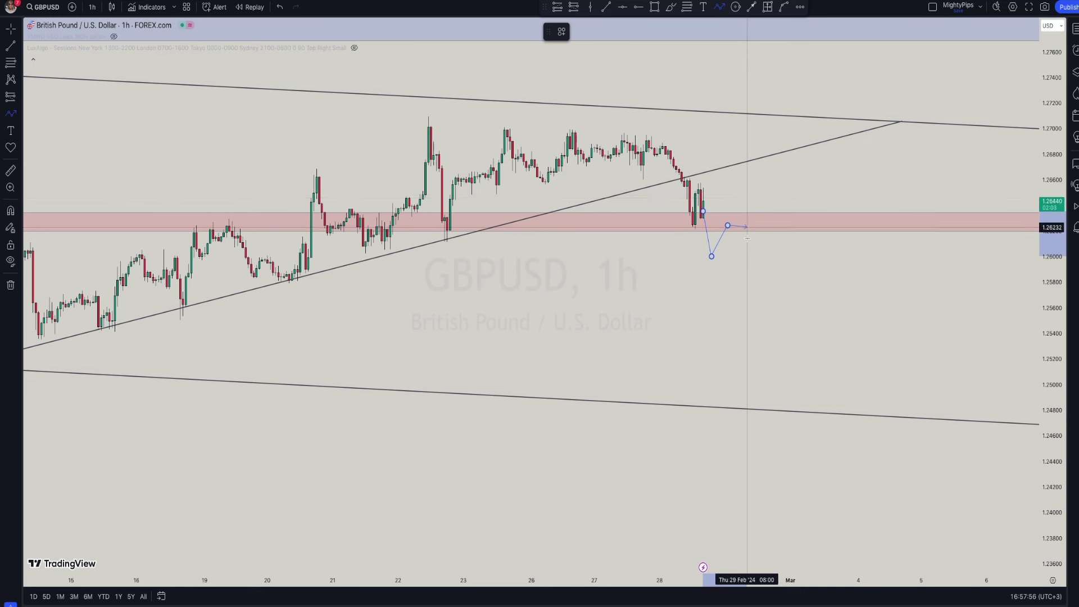
double_click(756, 409)
Set the projected price path's line thickness to 2px and deselect it
scroll(706, 252, up, 3)
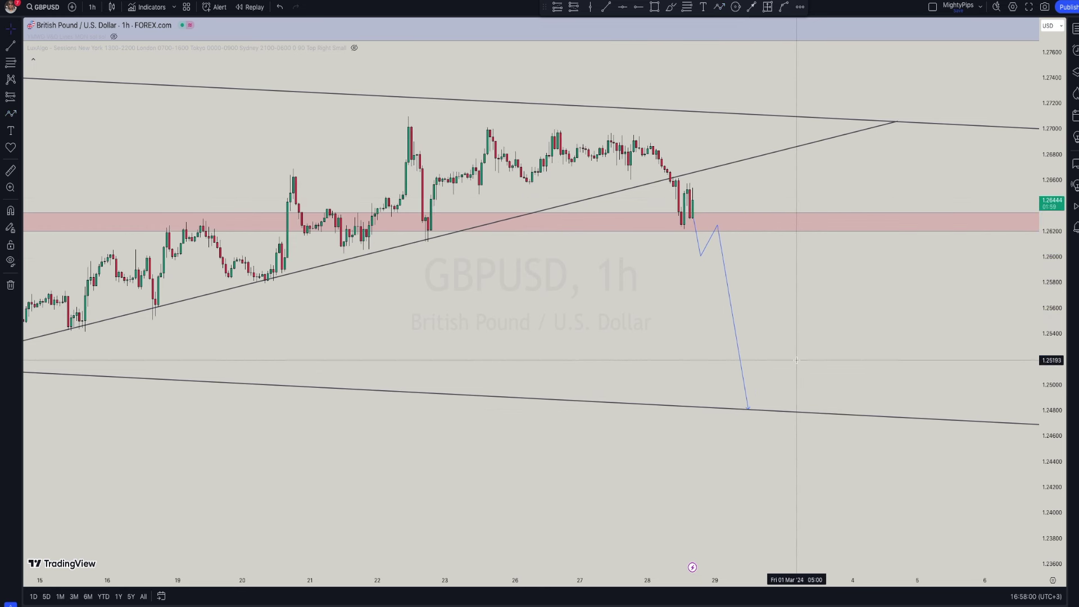
click(706, 250)
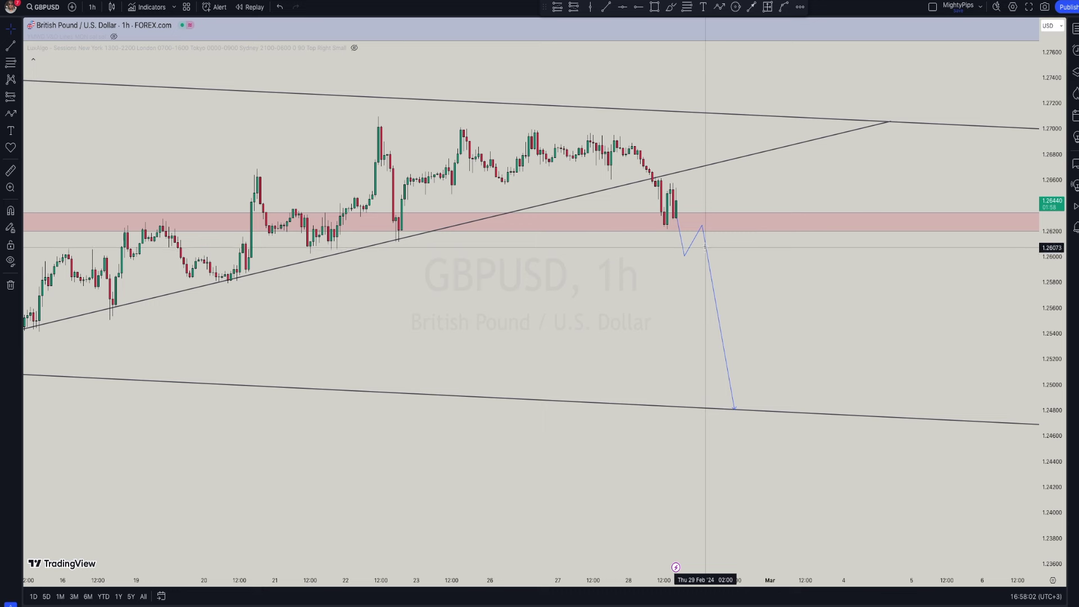
click(706, 248)
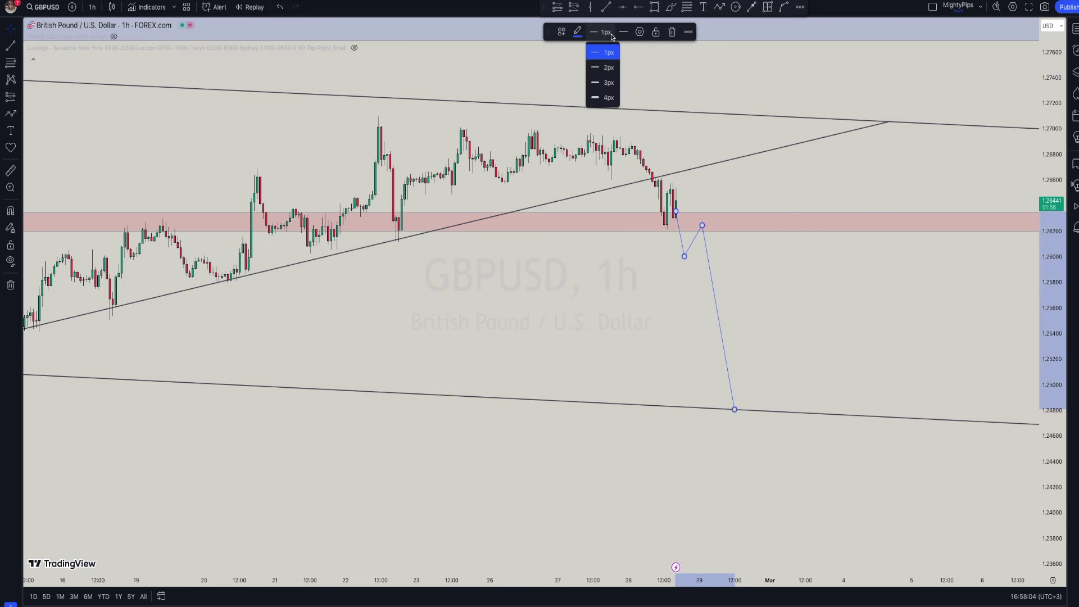
click(601, 68)
mouse_move(852, 329)
mouse_down()
mouse_move(770, 344)
mouse_move(855, 332)
mouse_up()
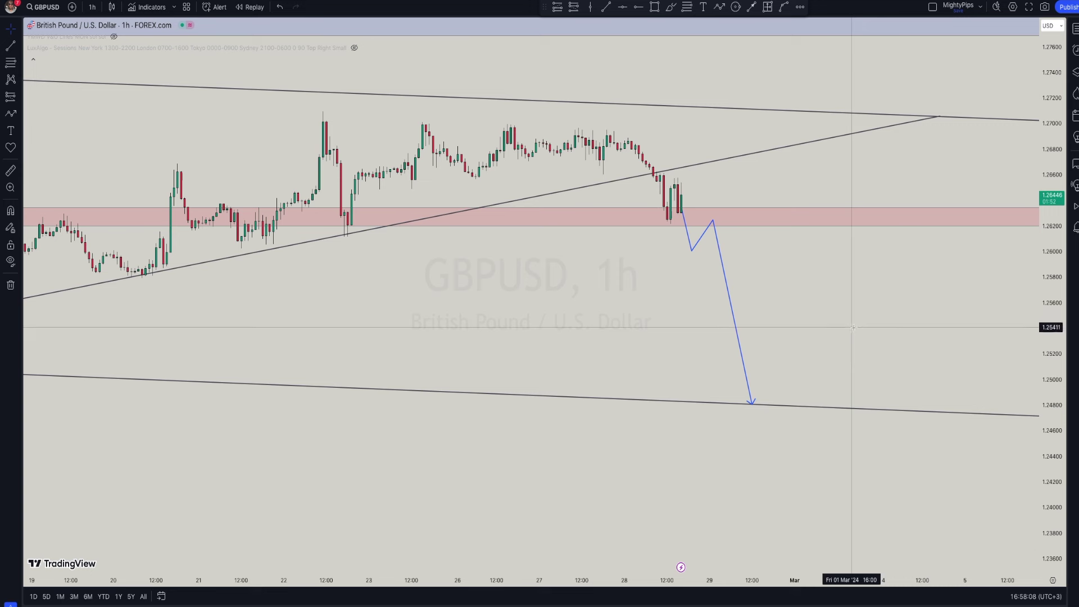
Place a short position below the red zone with entry at 1.26101, stop at 1.26391 and target at 1.24828
drag(1052, 331, 1051, 322)
drag(918, 330, 886, 342)
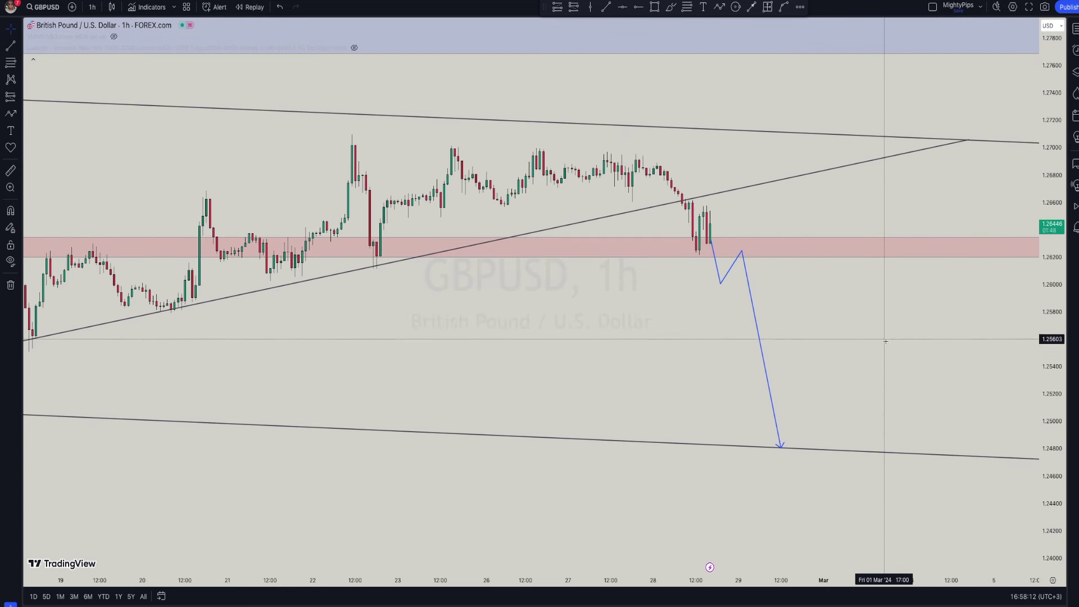
drag(1050, 386, 1041, 354)
scroll(667, 257, up, 1)
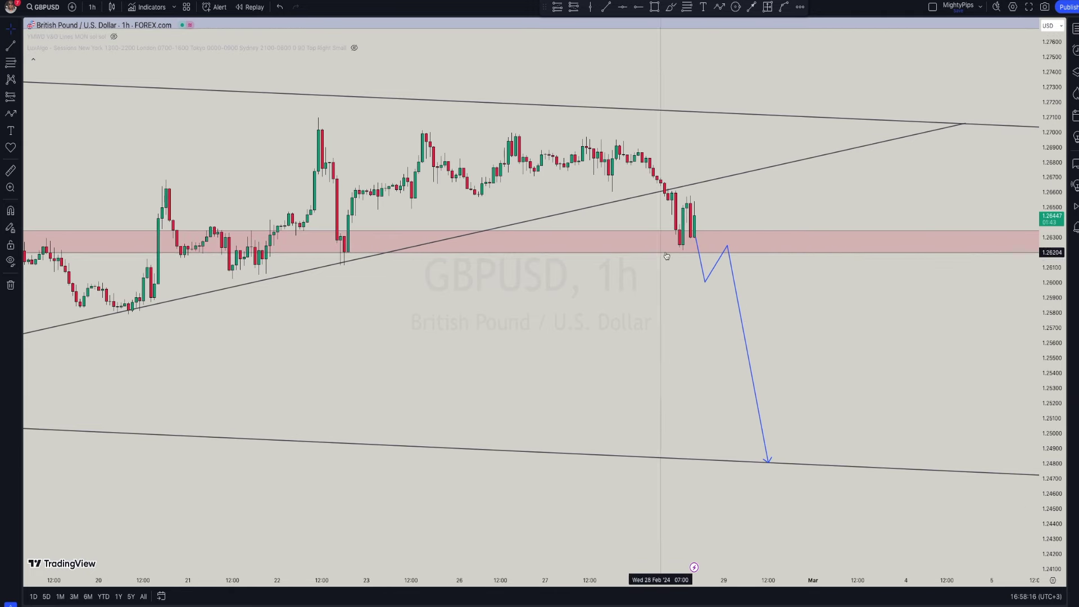
click(701, 260)
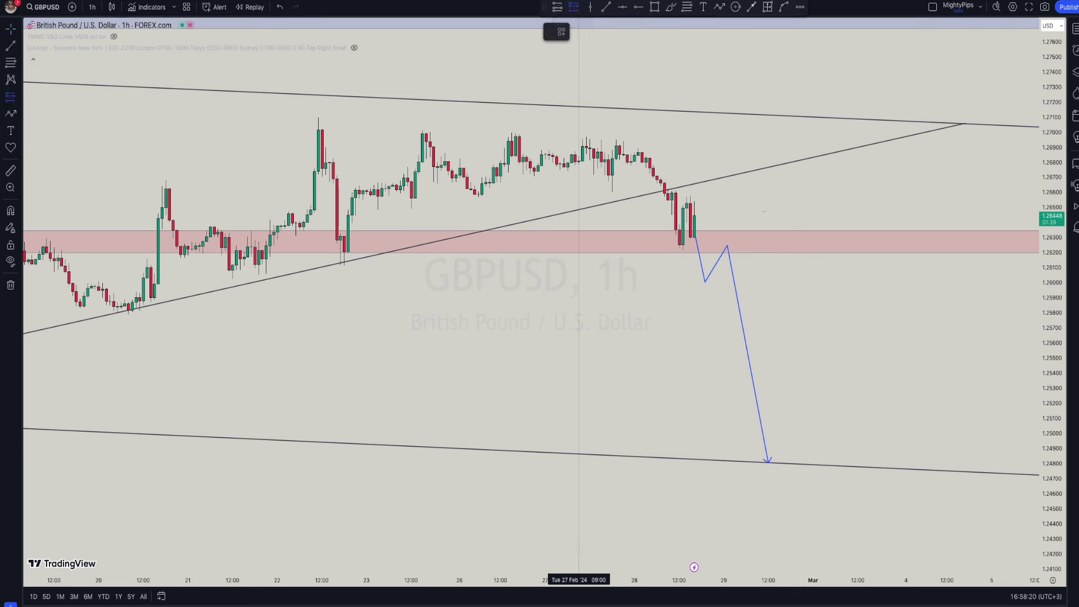
click(731, 268)
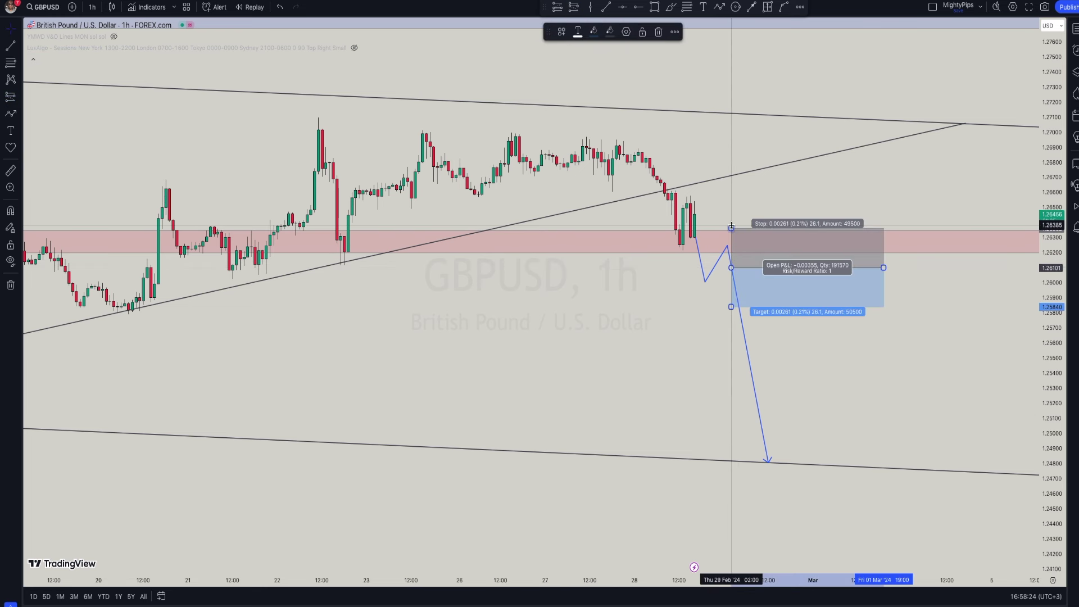
drag(732, 225, 732, 224)
drag(732, 307, 743, 460)
click(652, 405)
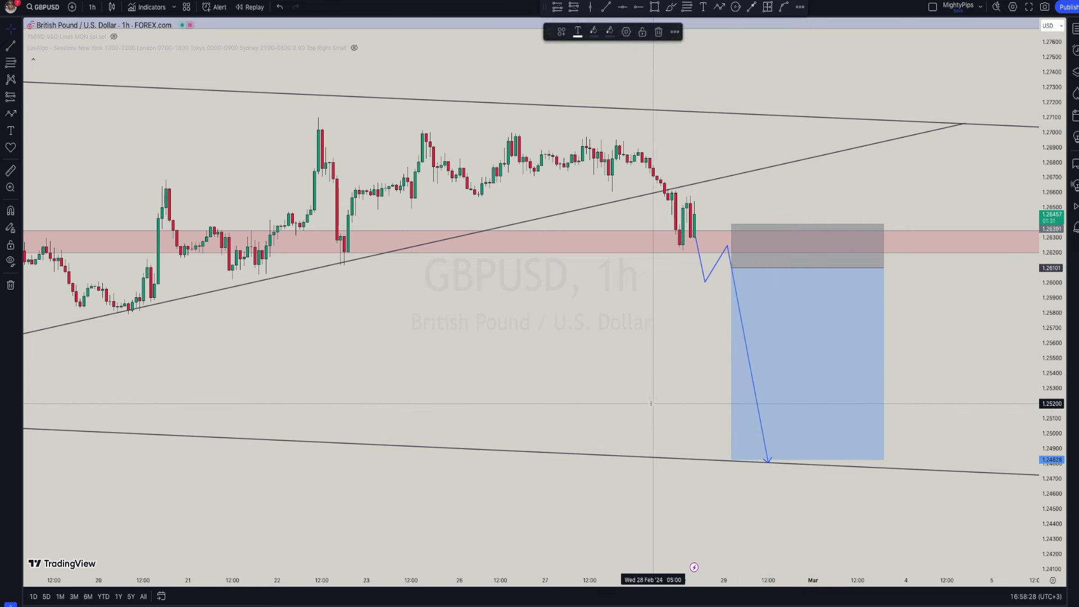
Examine the planned short trade against the wider falling channel, the long uptrend line and the resistance zones
scroll(652, 403, down, 2)
scroll(653, 403, down, 2)
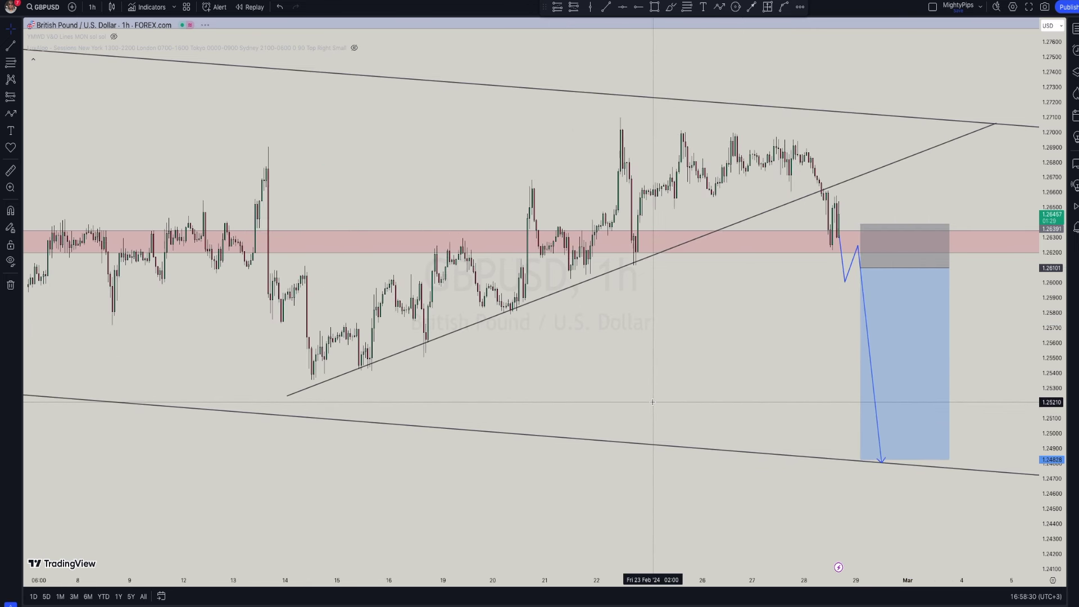
scroll(658, 374, down, 3)
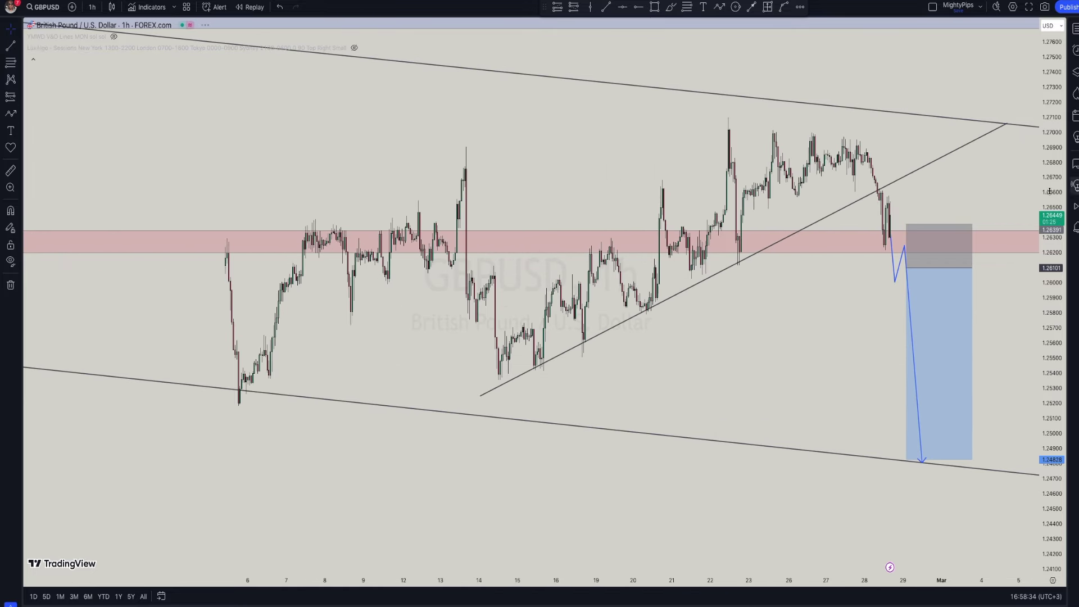
scroll(806, 434, down, 2)
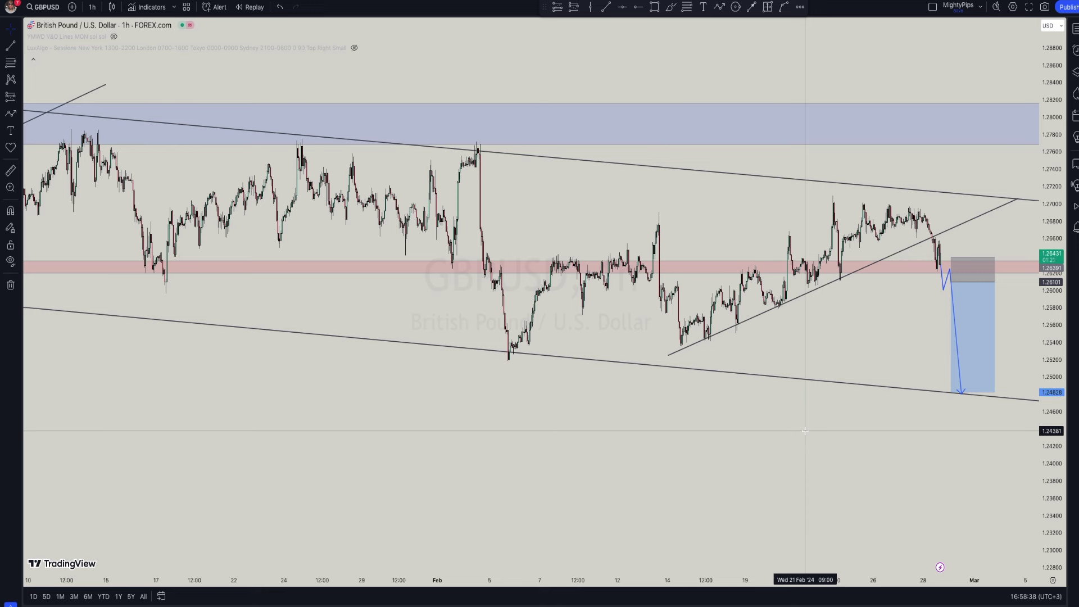
scroll(805, 431, down, 6)
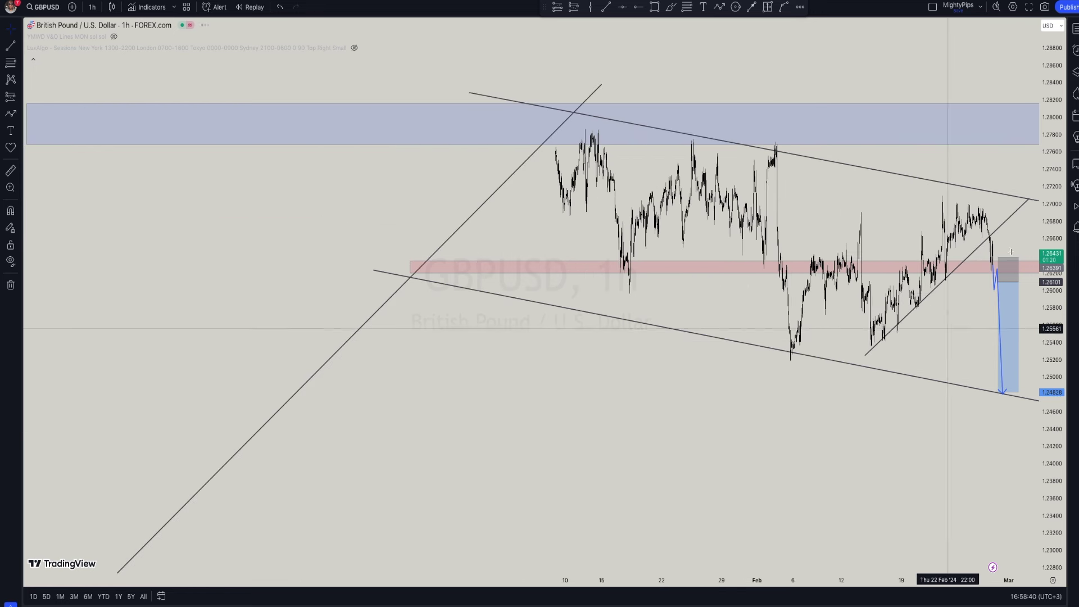
drag(1061, 166, 1053, 294)
drag(832, 443, 602, 405)
scroll(604, 408, down, 4)
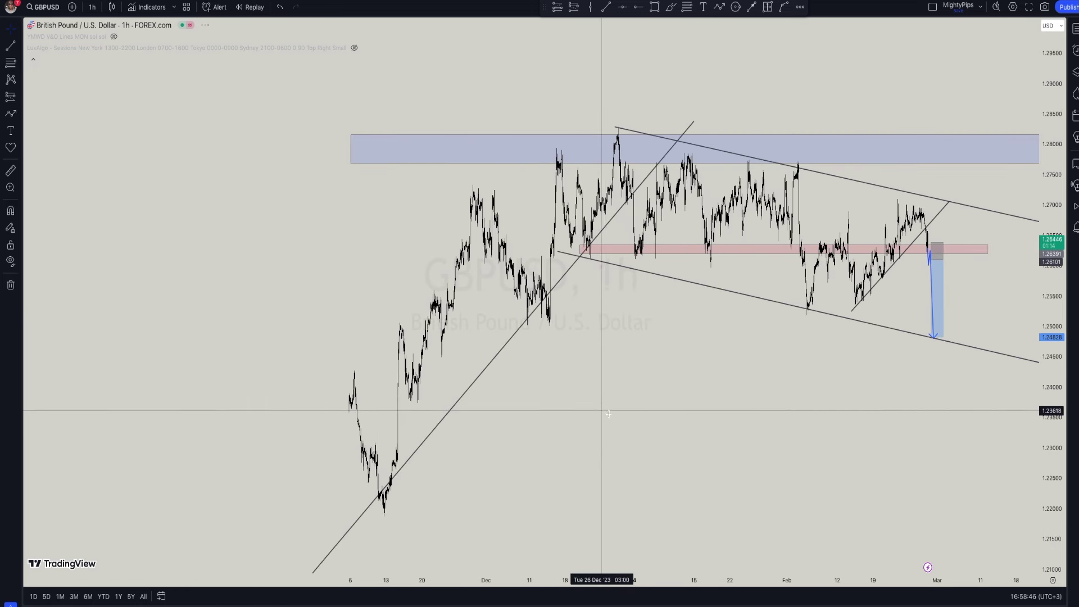
drag(1053, 178, 1046, 318)
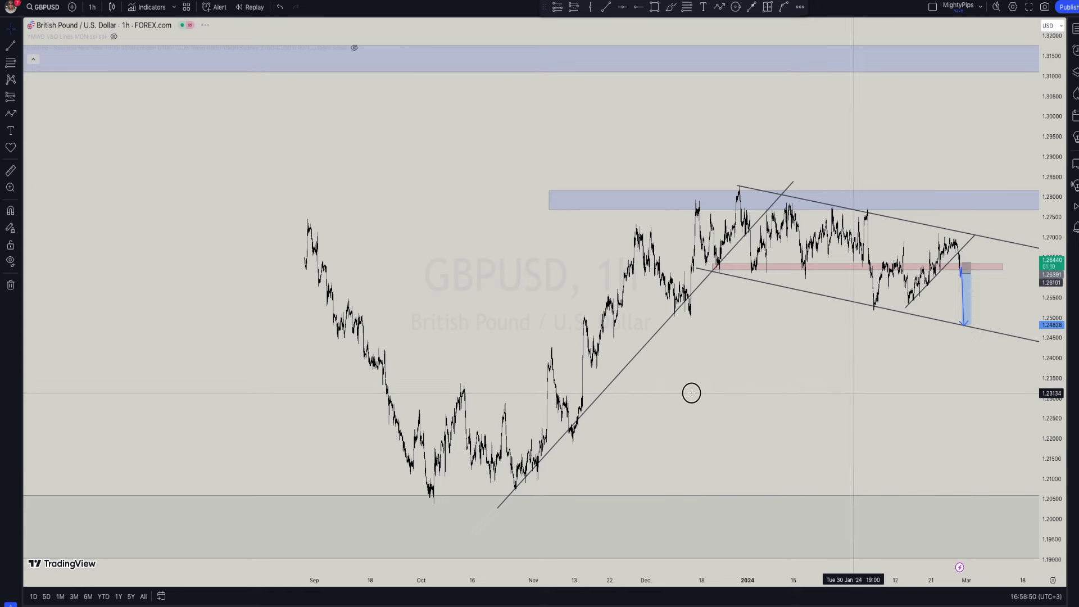
Review the 1-hour price history back to July, then the recent price action around the short position and the channel's lower line
drag(692, 390, 648, 390)
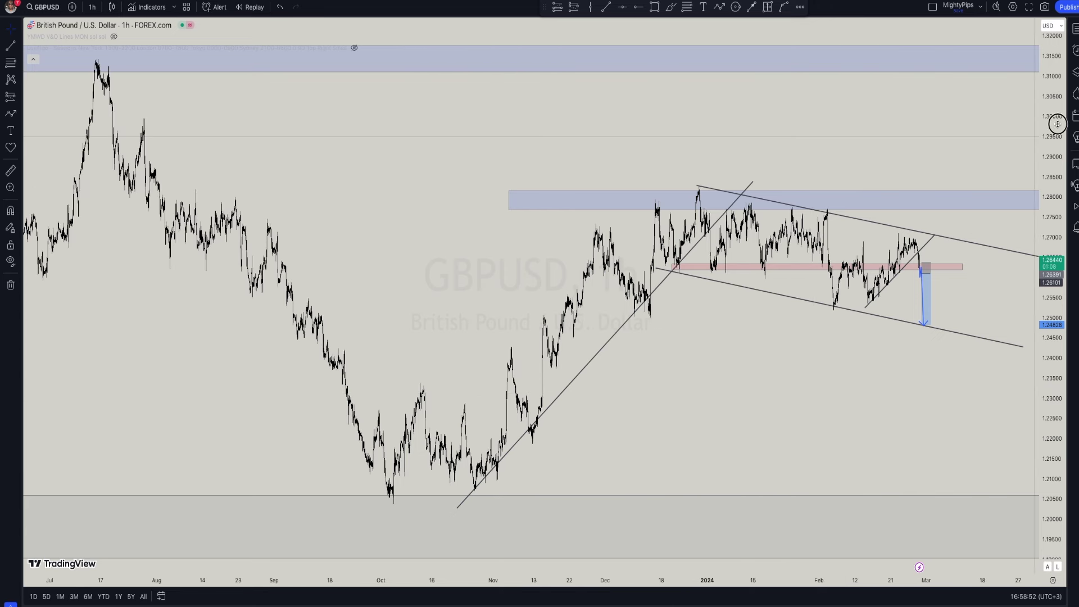
drag(1067, 219, 1069, 255)
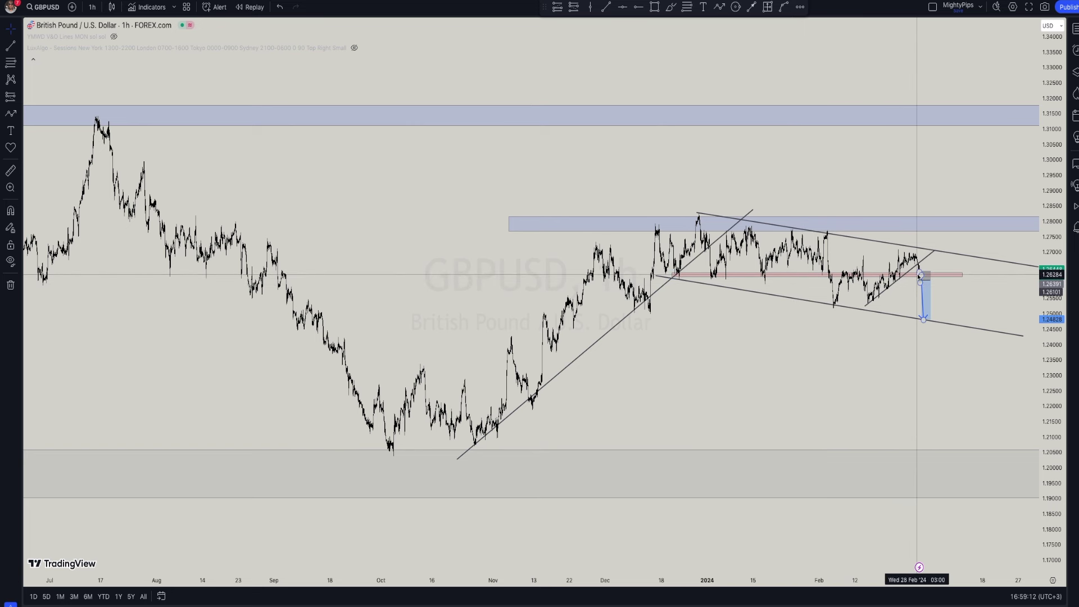
scroll(892, 316, up, 5)
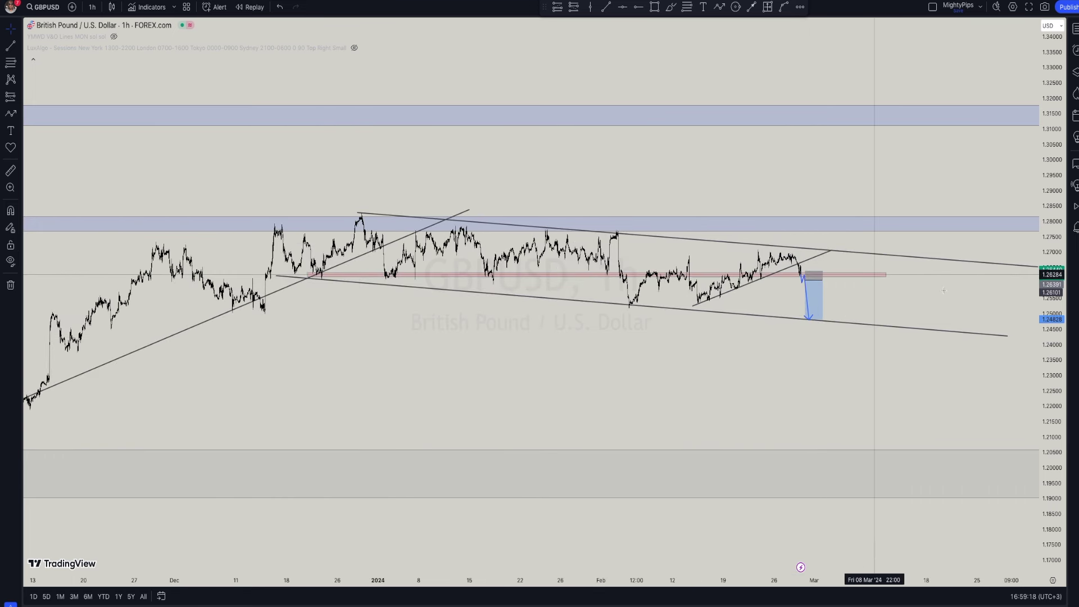
key(alt+r)
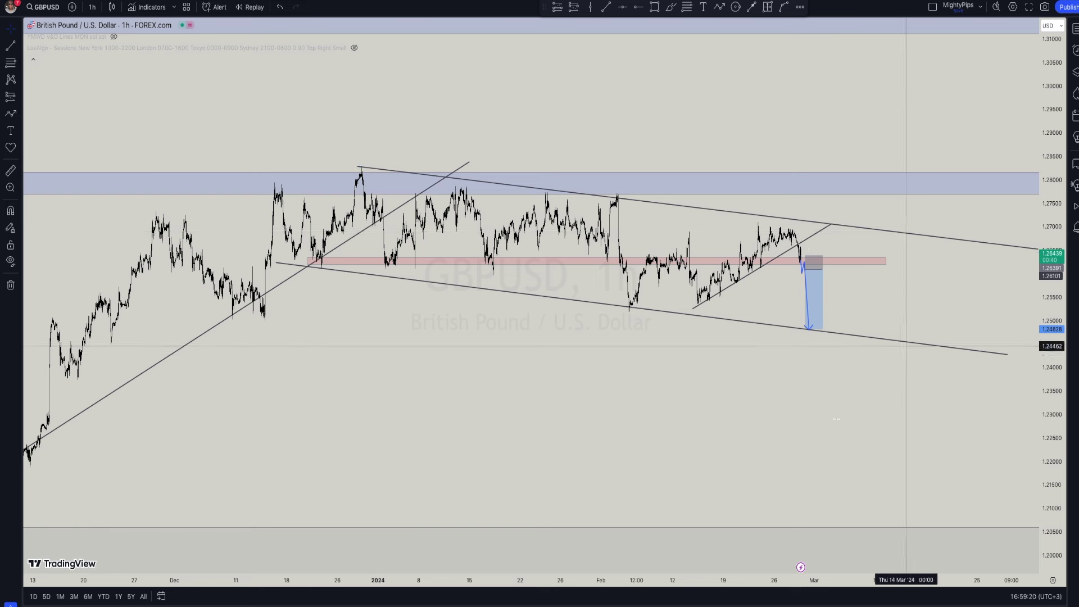
scroll(777, 443, down, 2)
drag(1055, 229, 1039, 319)
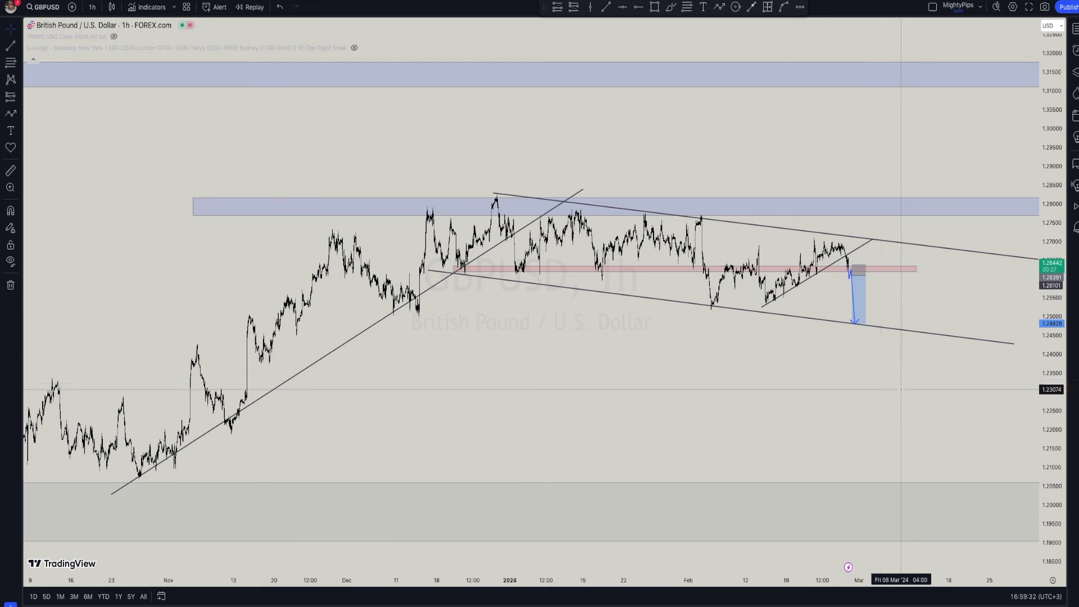
scroll(900, 388, up, 3)
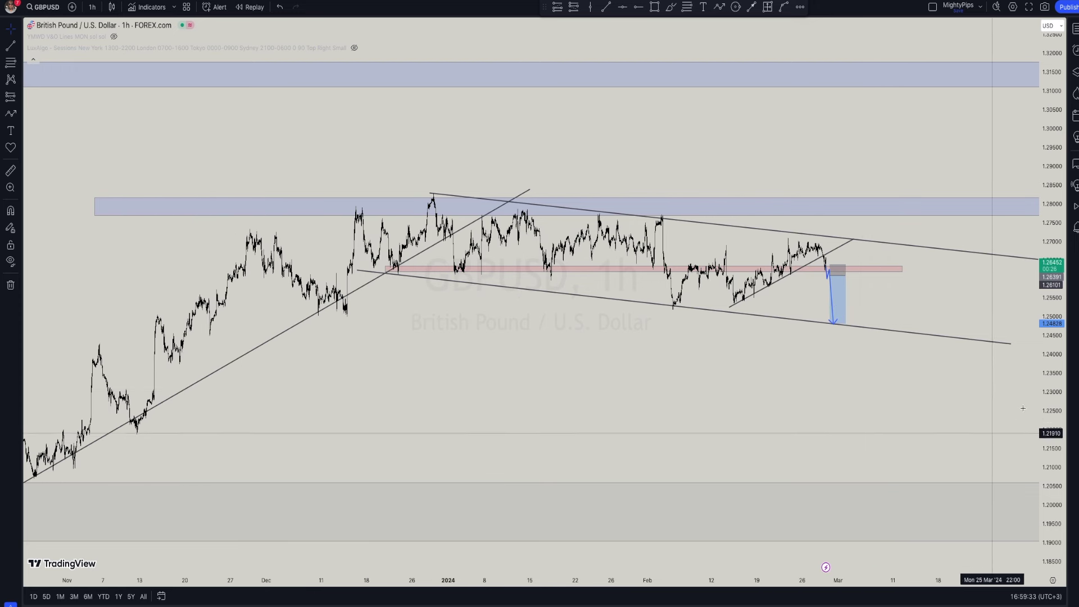
drag(1051, 429, 1001, 417)
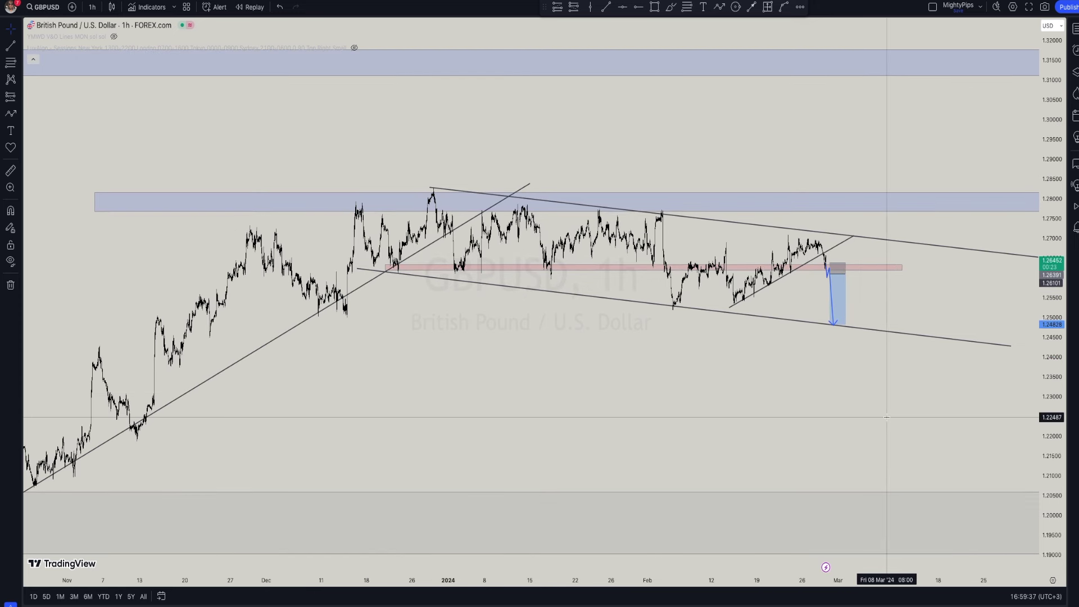
scroll(887, 417, right, 5)
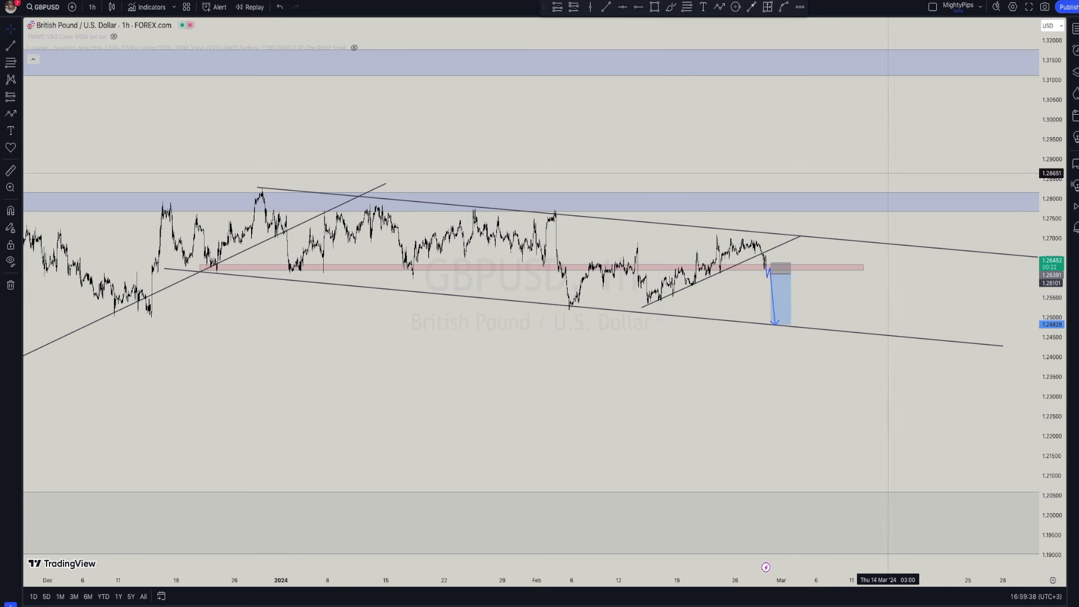